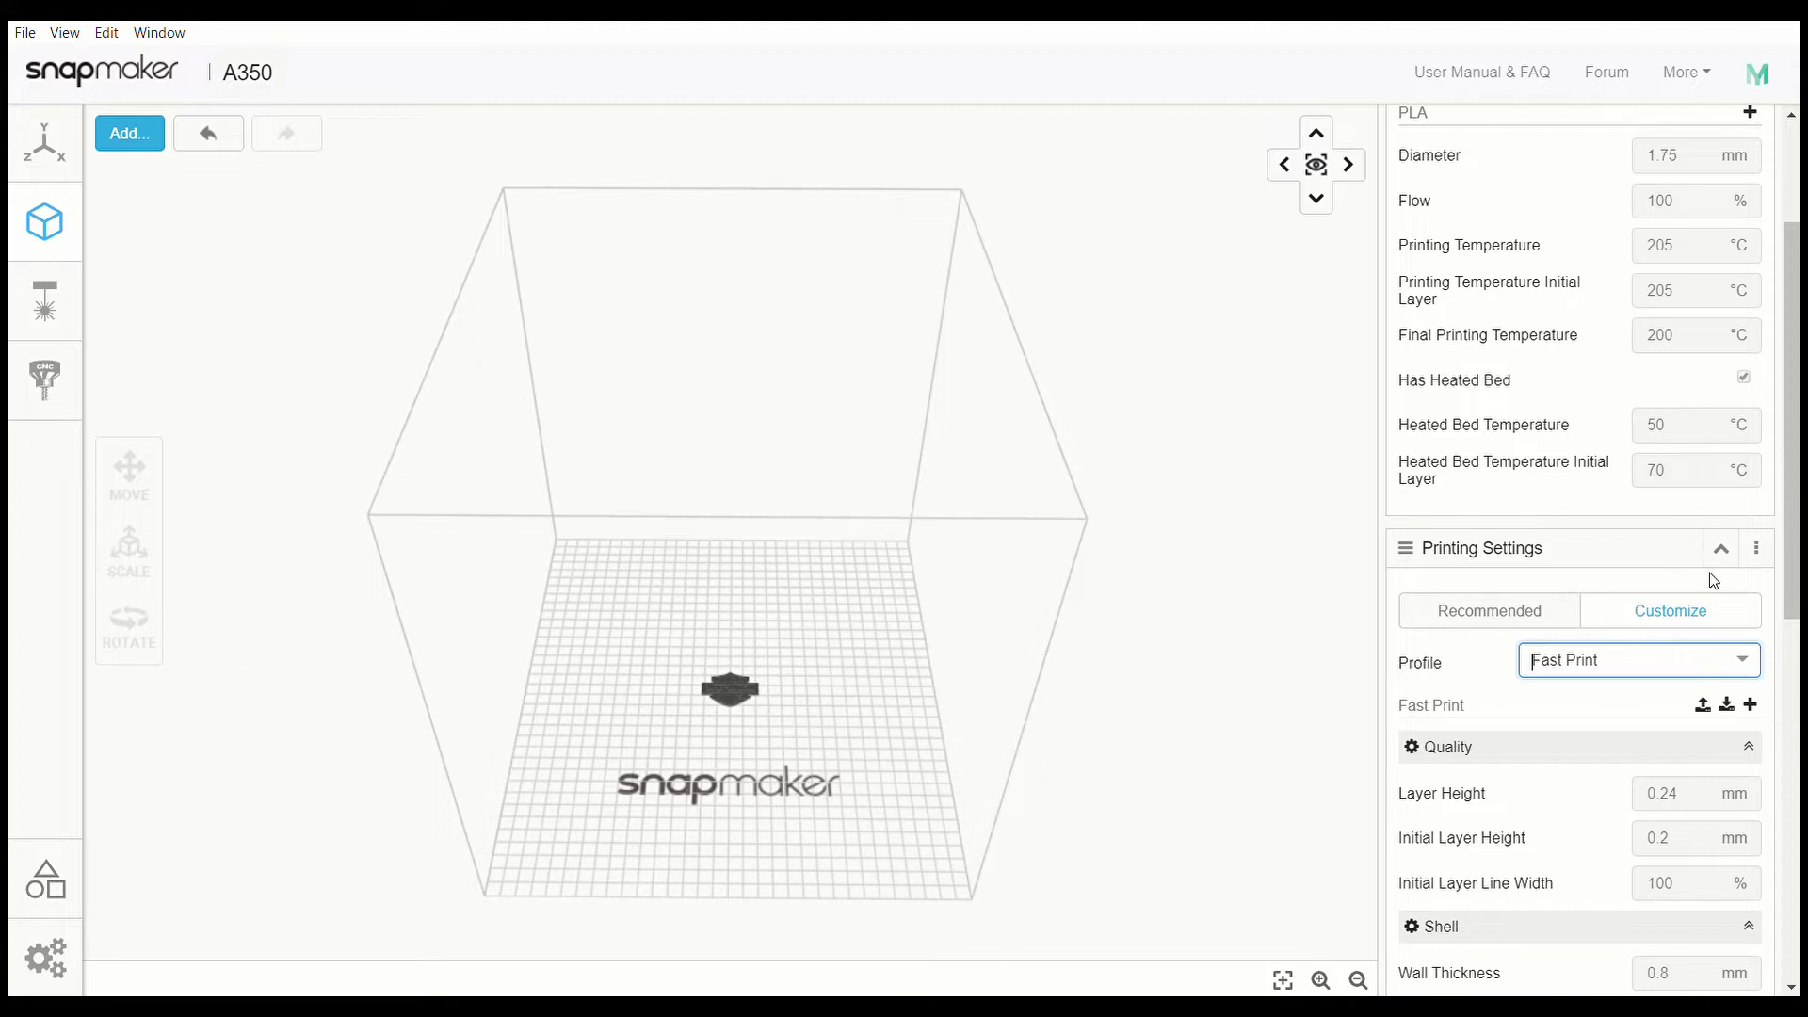
Step: Open the Profile dropdown to show the available print quality presets
left_click(1746, 663)
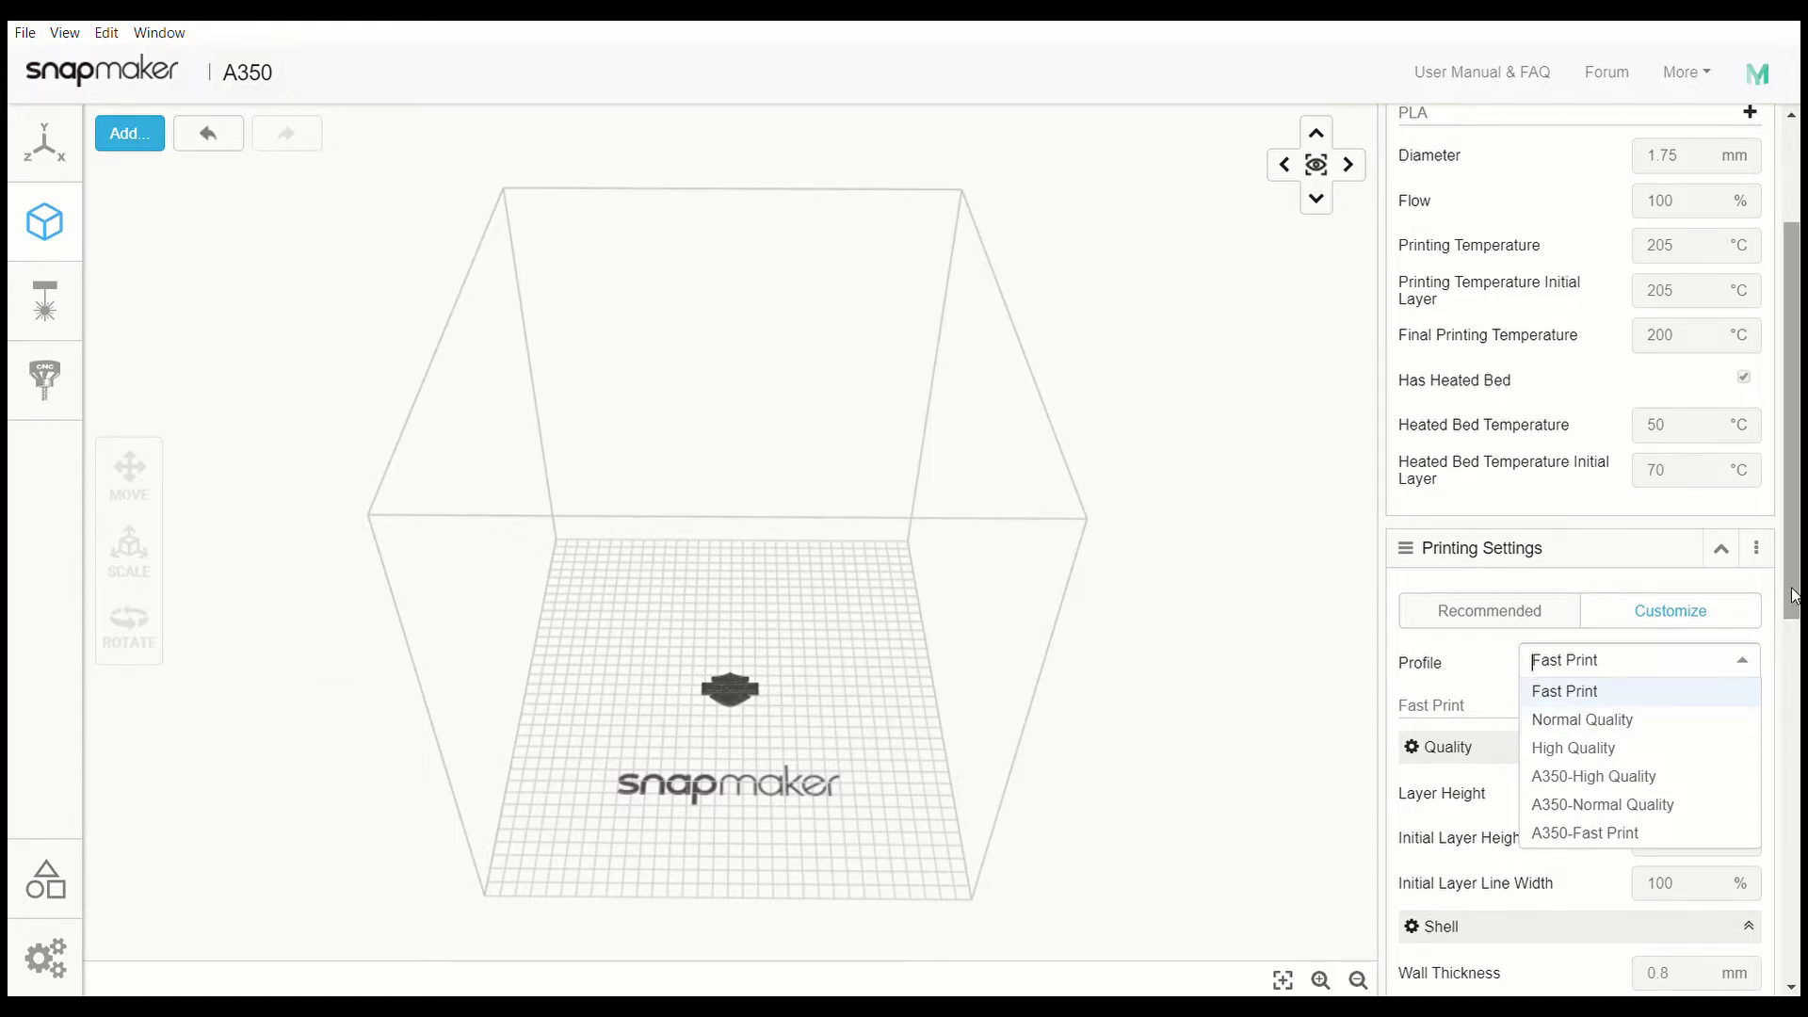
Step: Switch to Normal Quality, then back to Fast Print, comparing their Quality and Shell values
mouse_move(1794, 596)
left_mouse_down()
mouse_move(1795, 662)
mouse_move(1796, 606)
left_mouse_up()
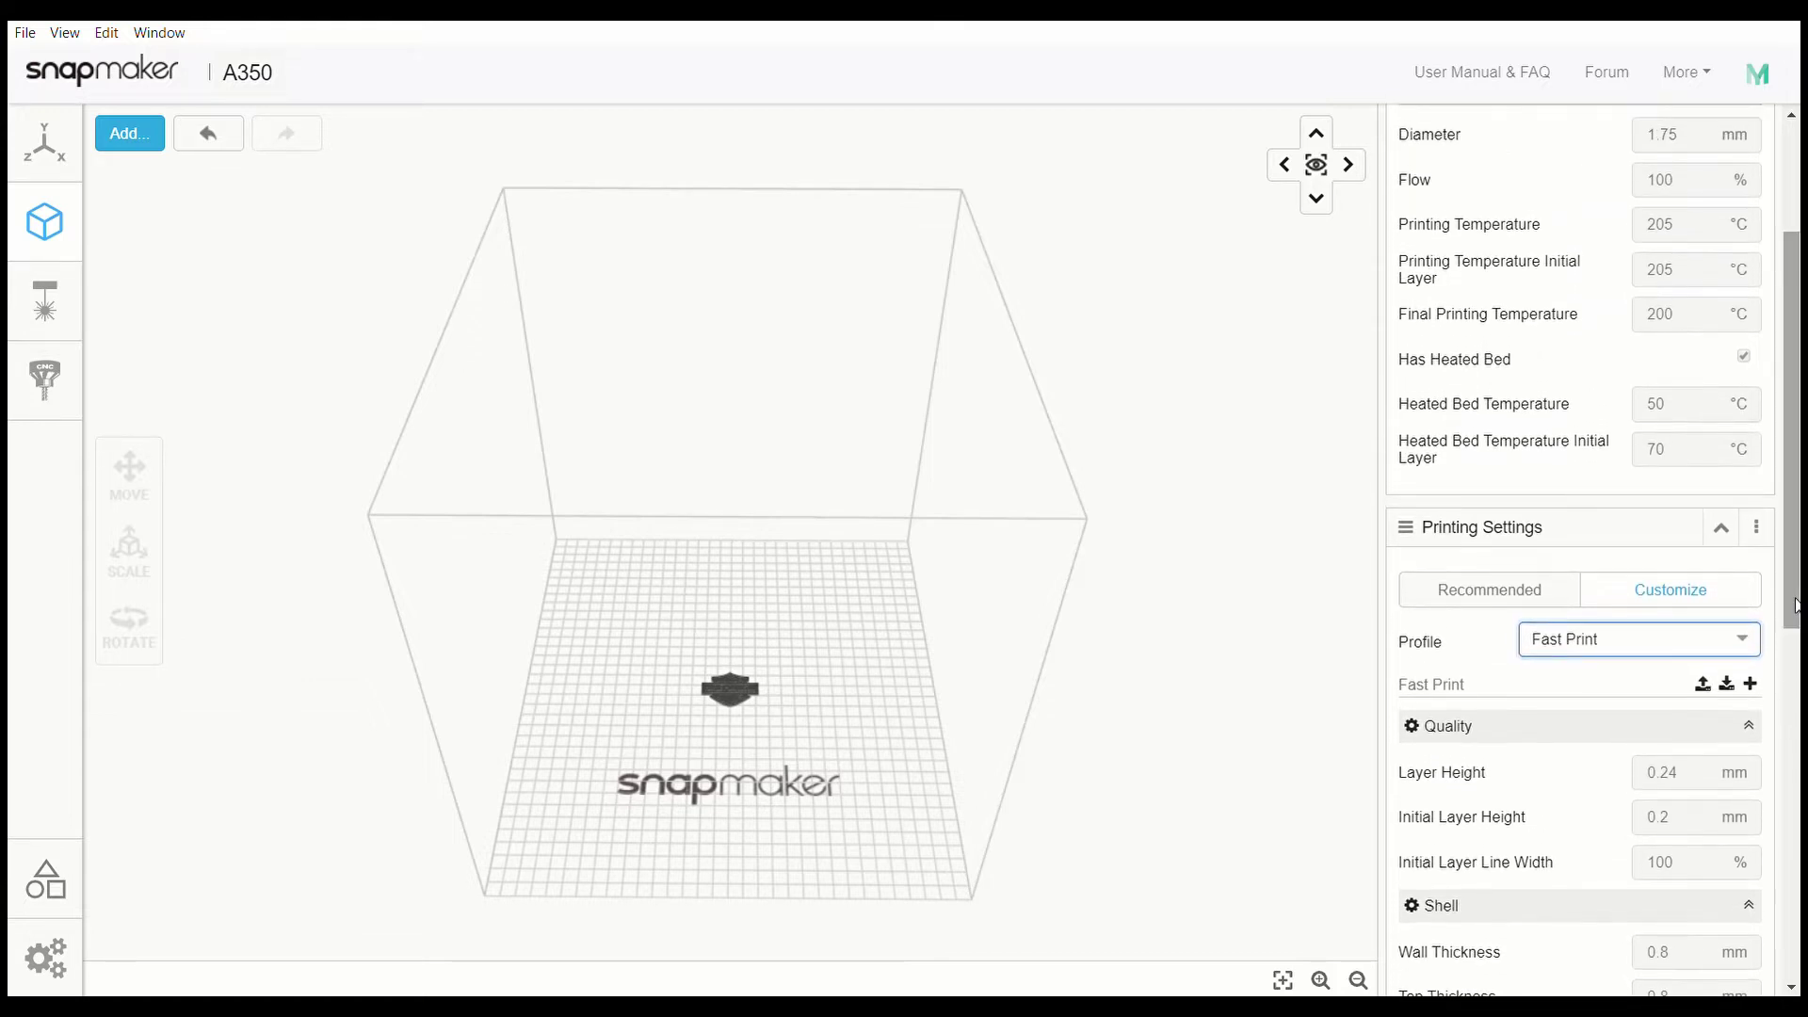
left_click(1710, 650)
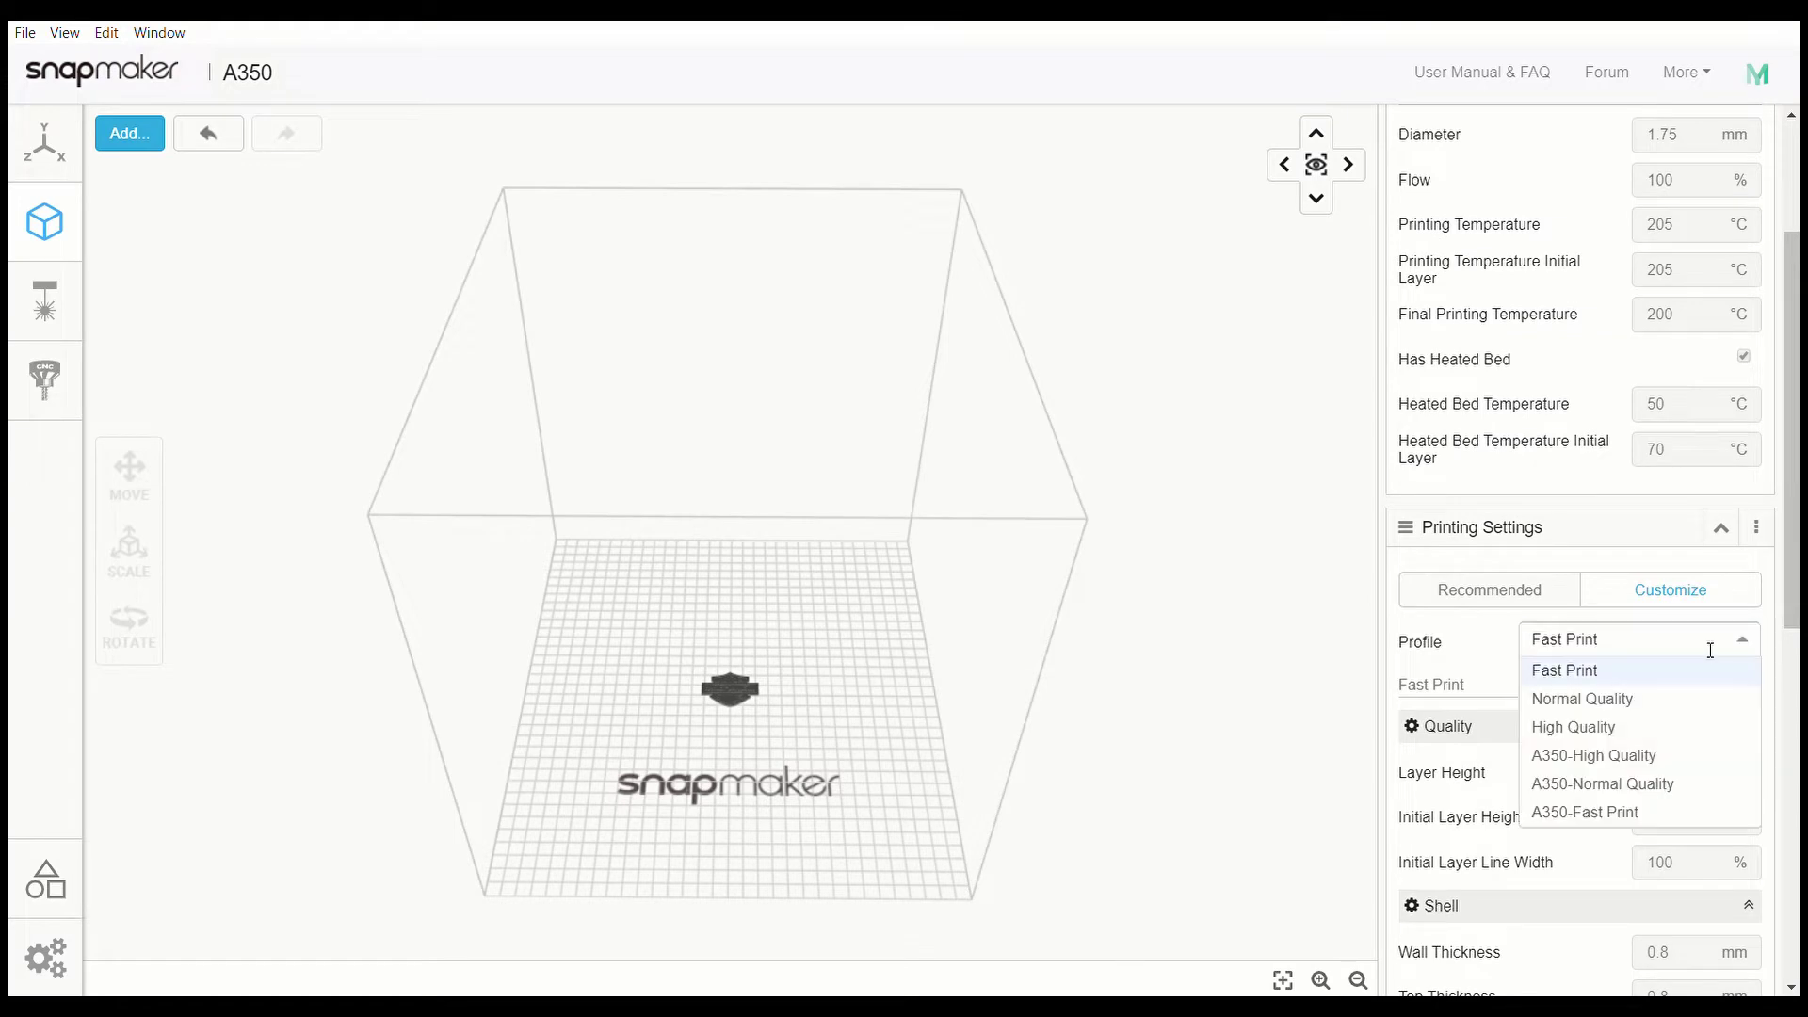
left_click(1625, 694)
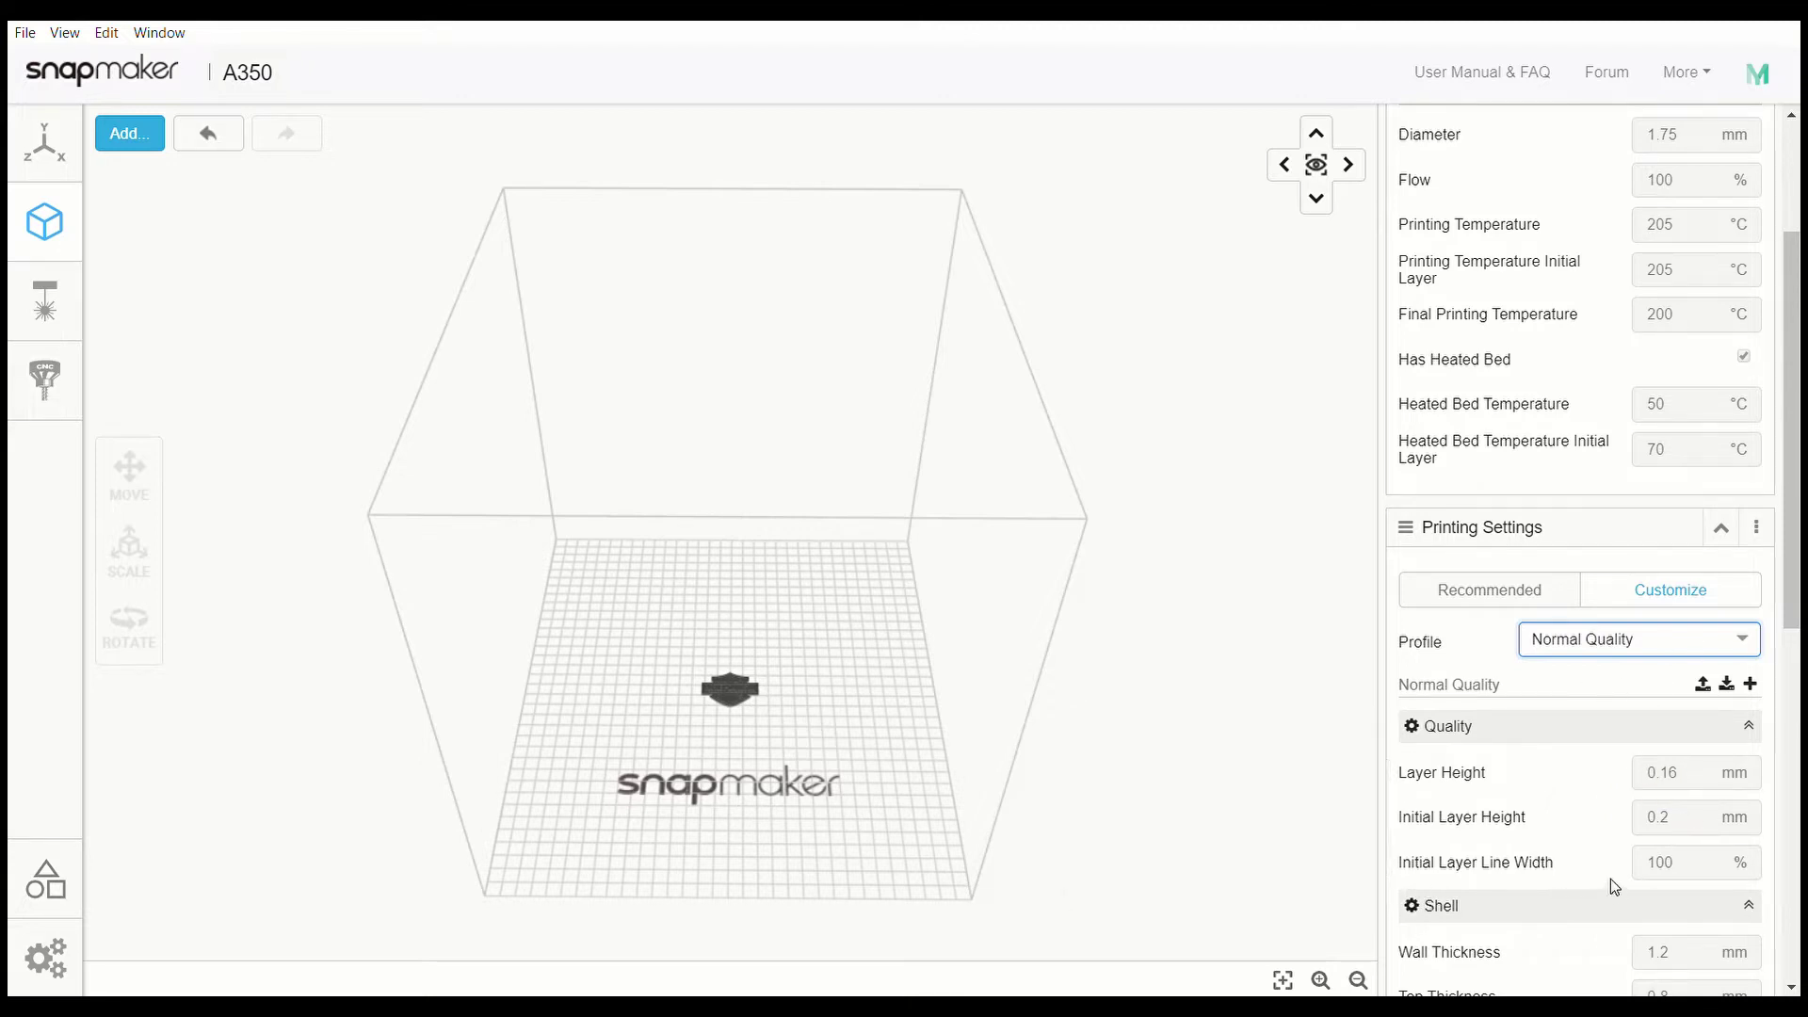
left_click(1741, 639)
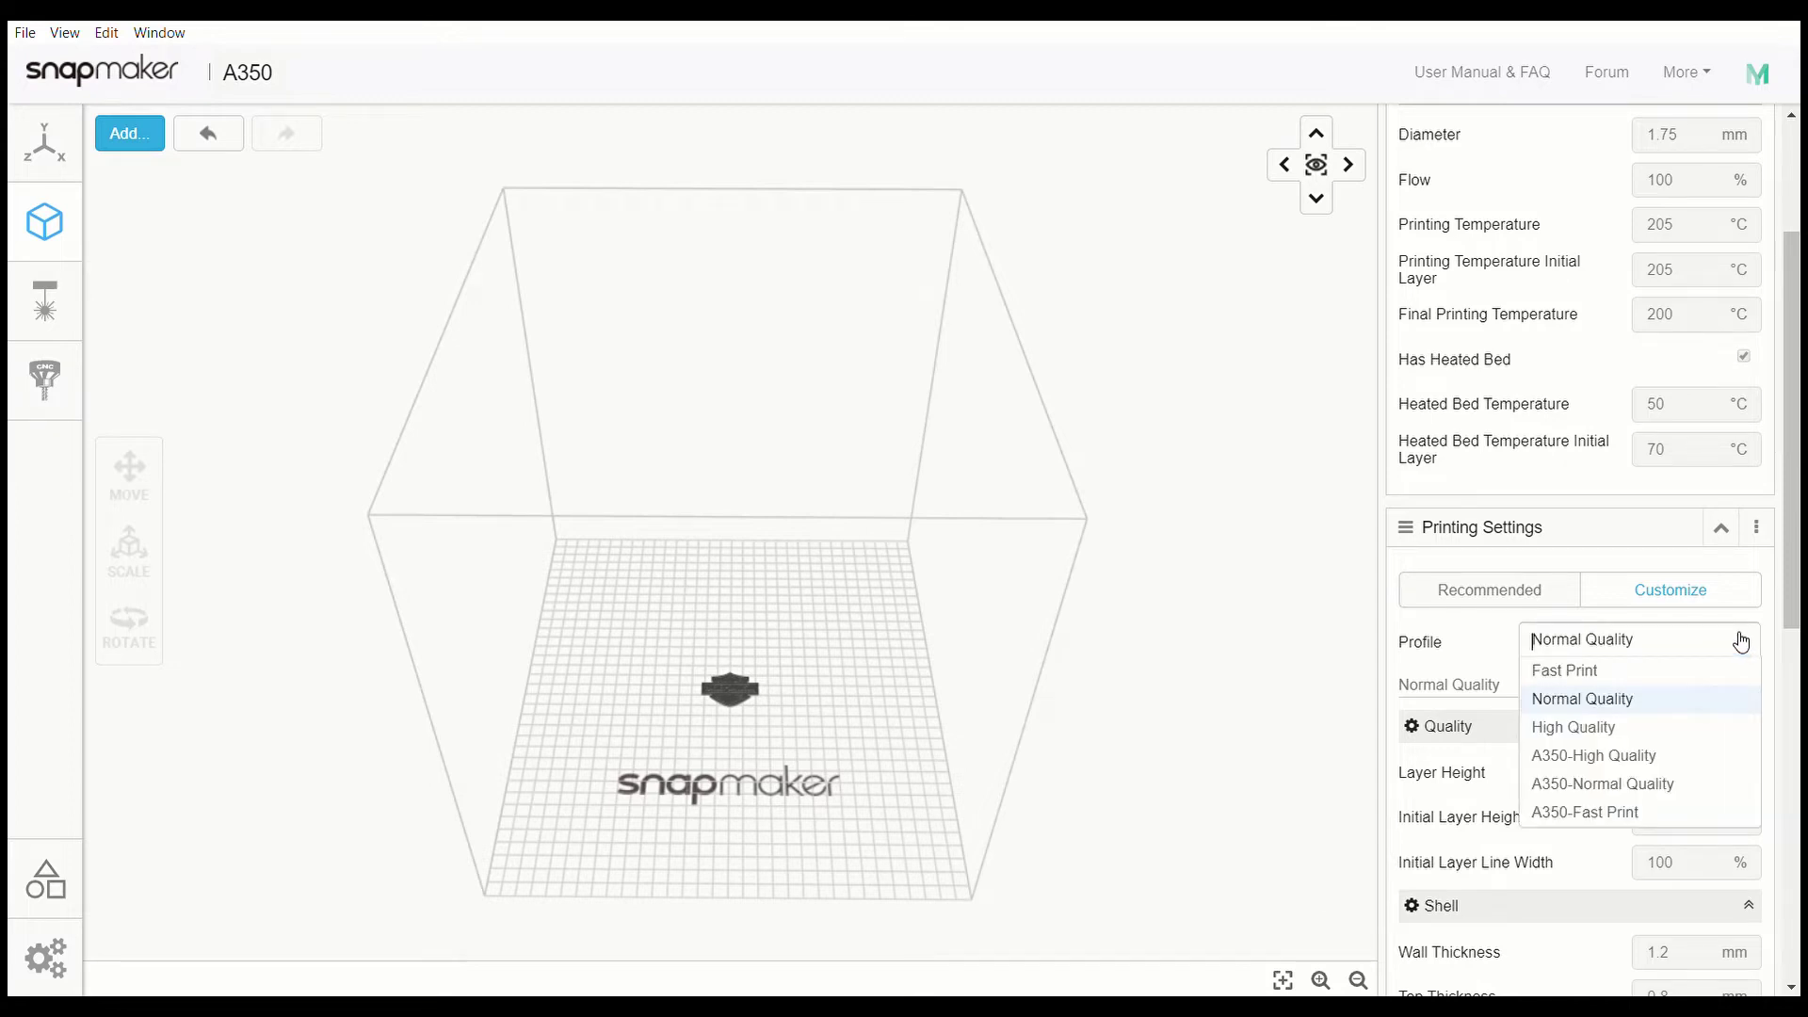
left_click(1633, 672)
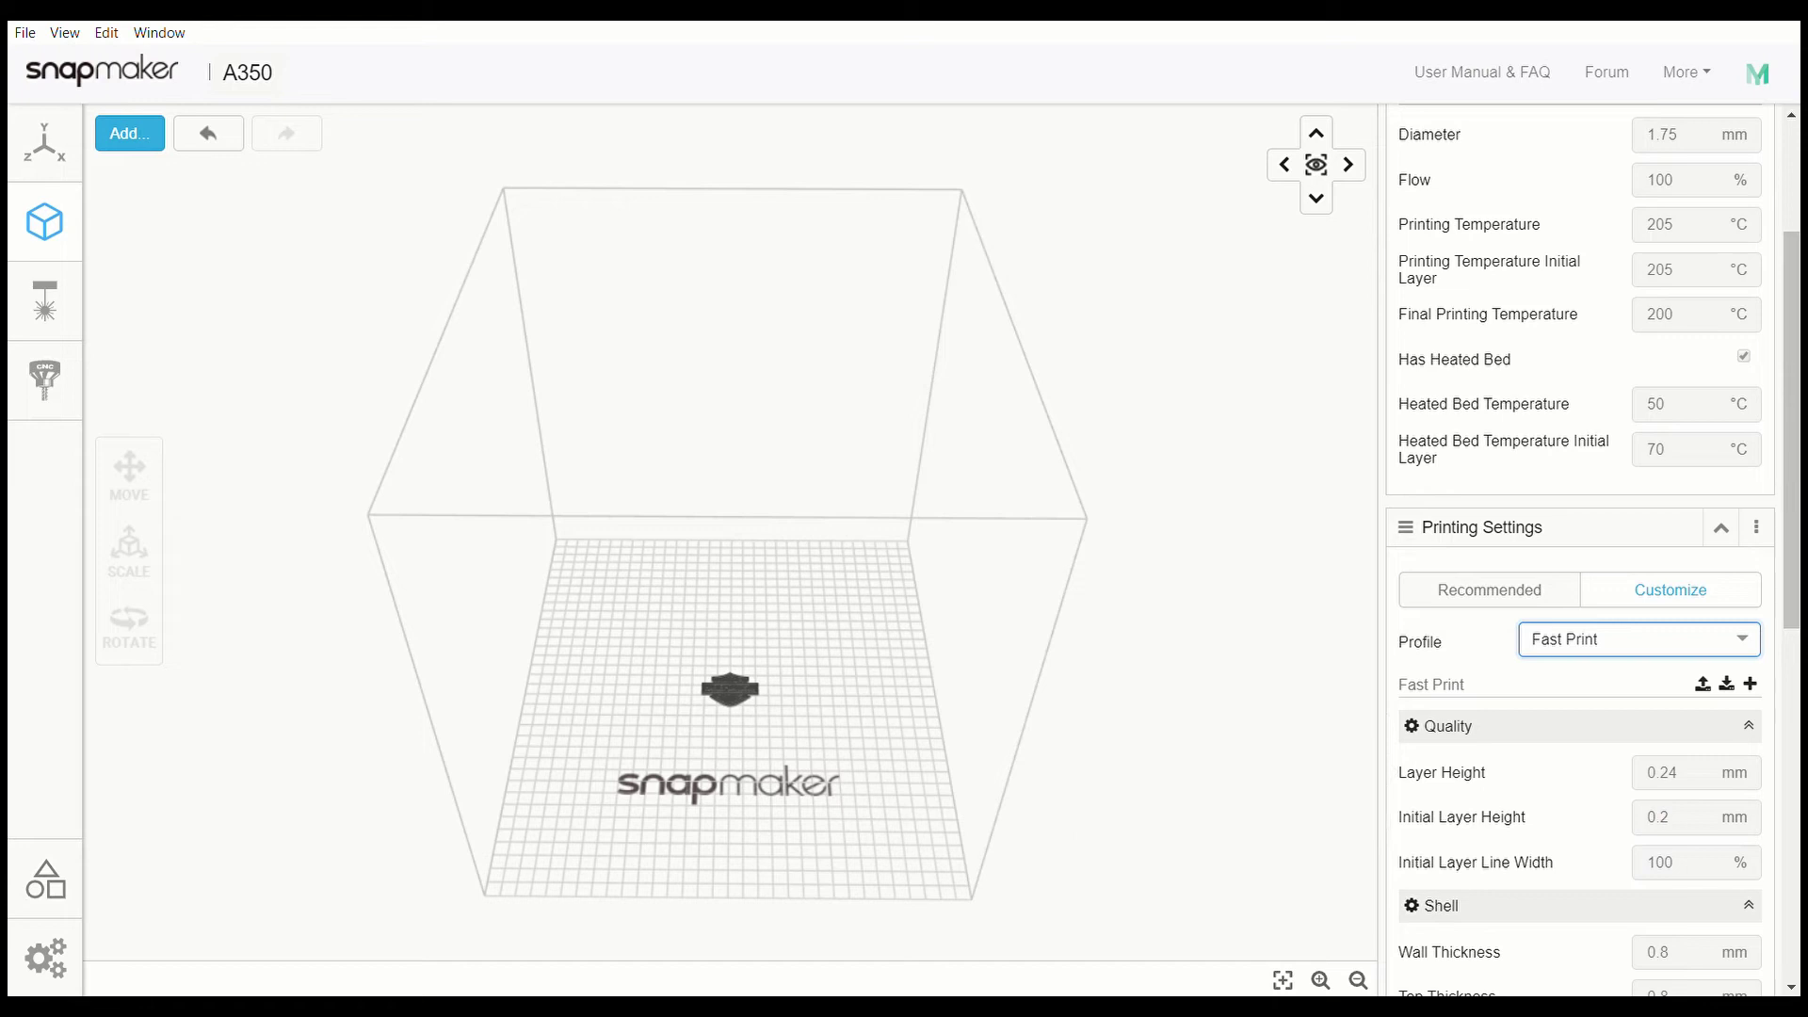
Step: Recheck Normal Quality, then settle on High Quality with 0.08 mm layers and 0.16 mm initial layer
scroll(1580, 546, "down", 7)
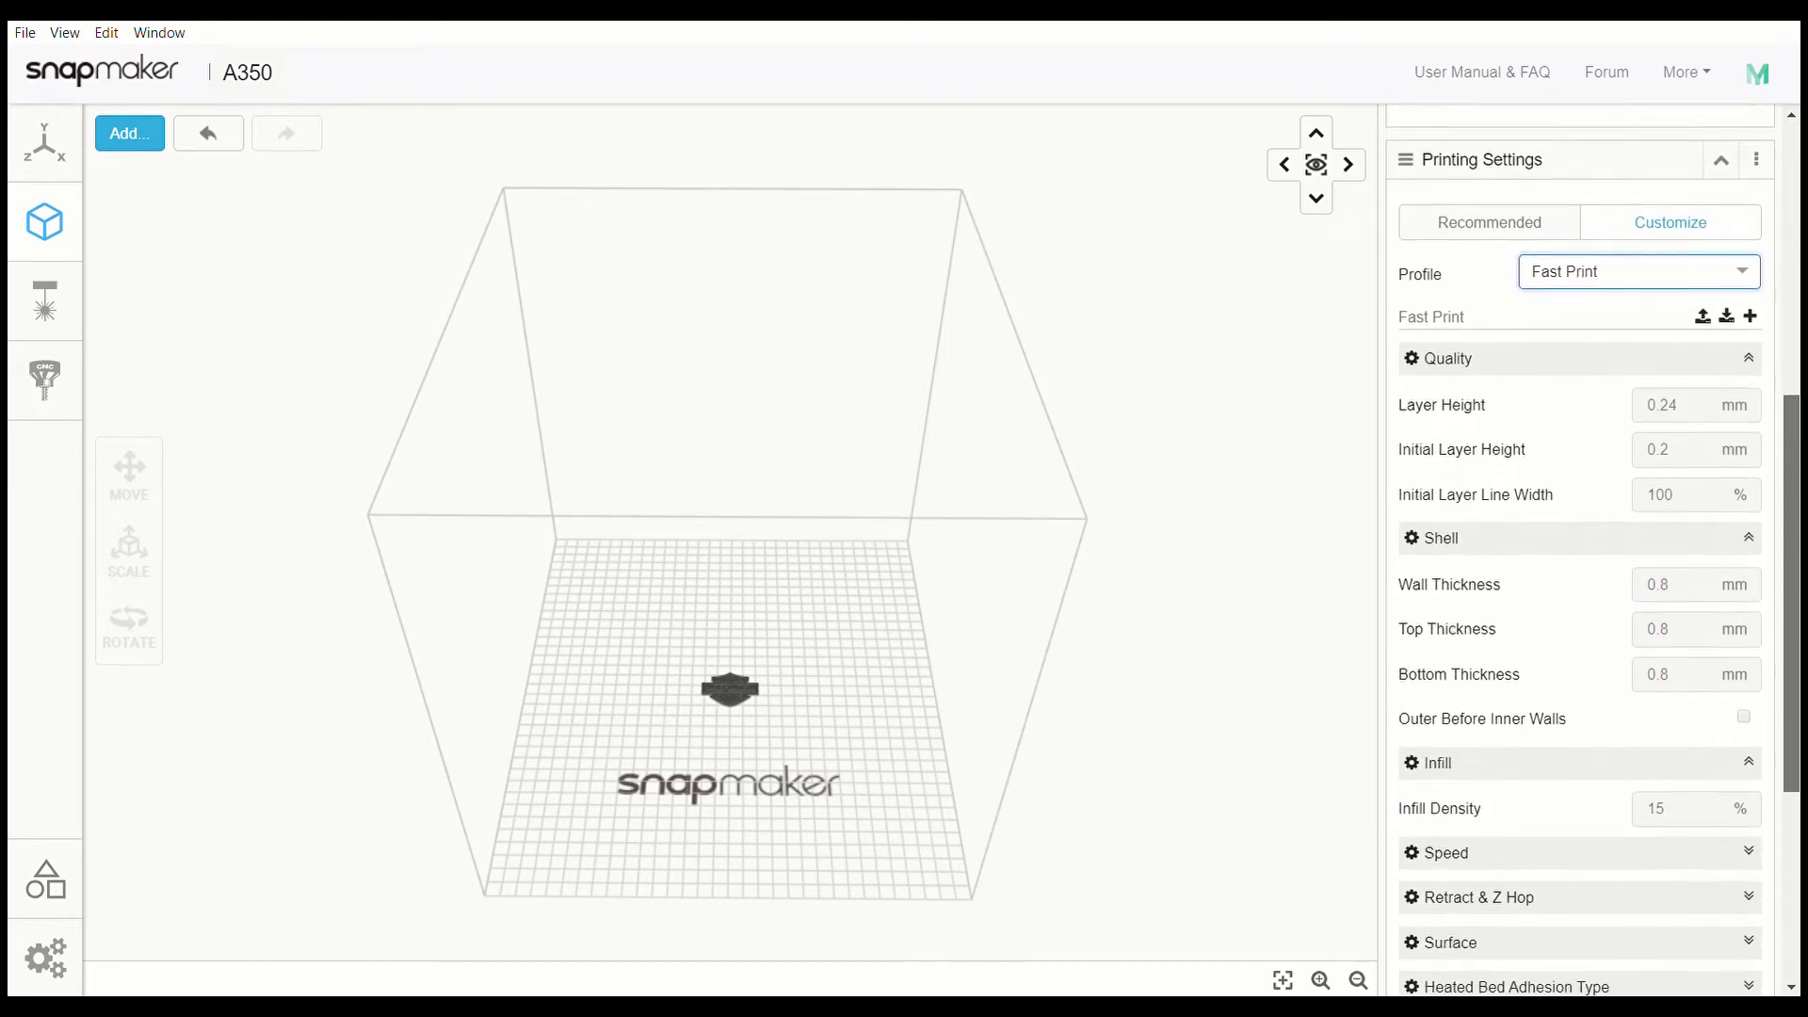
scroll(1592, 547, "up", 5)
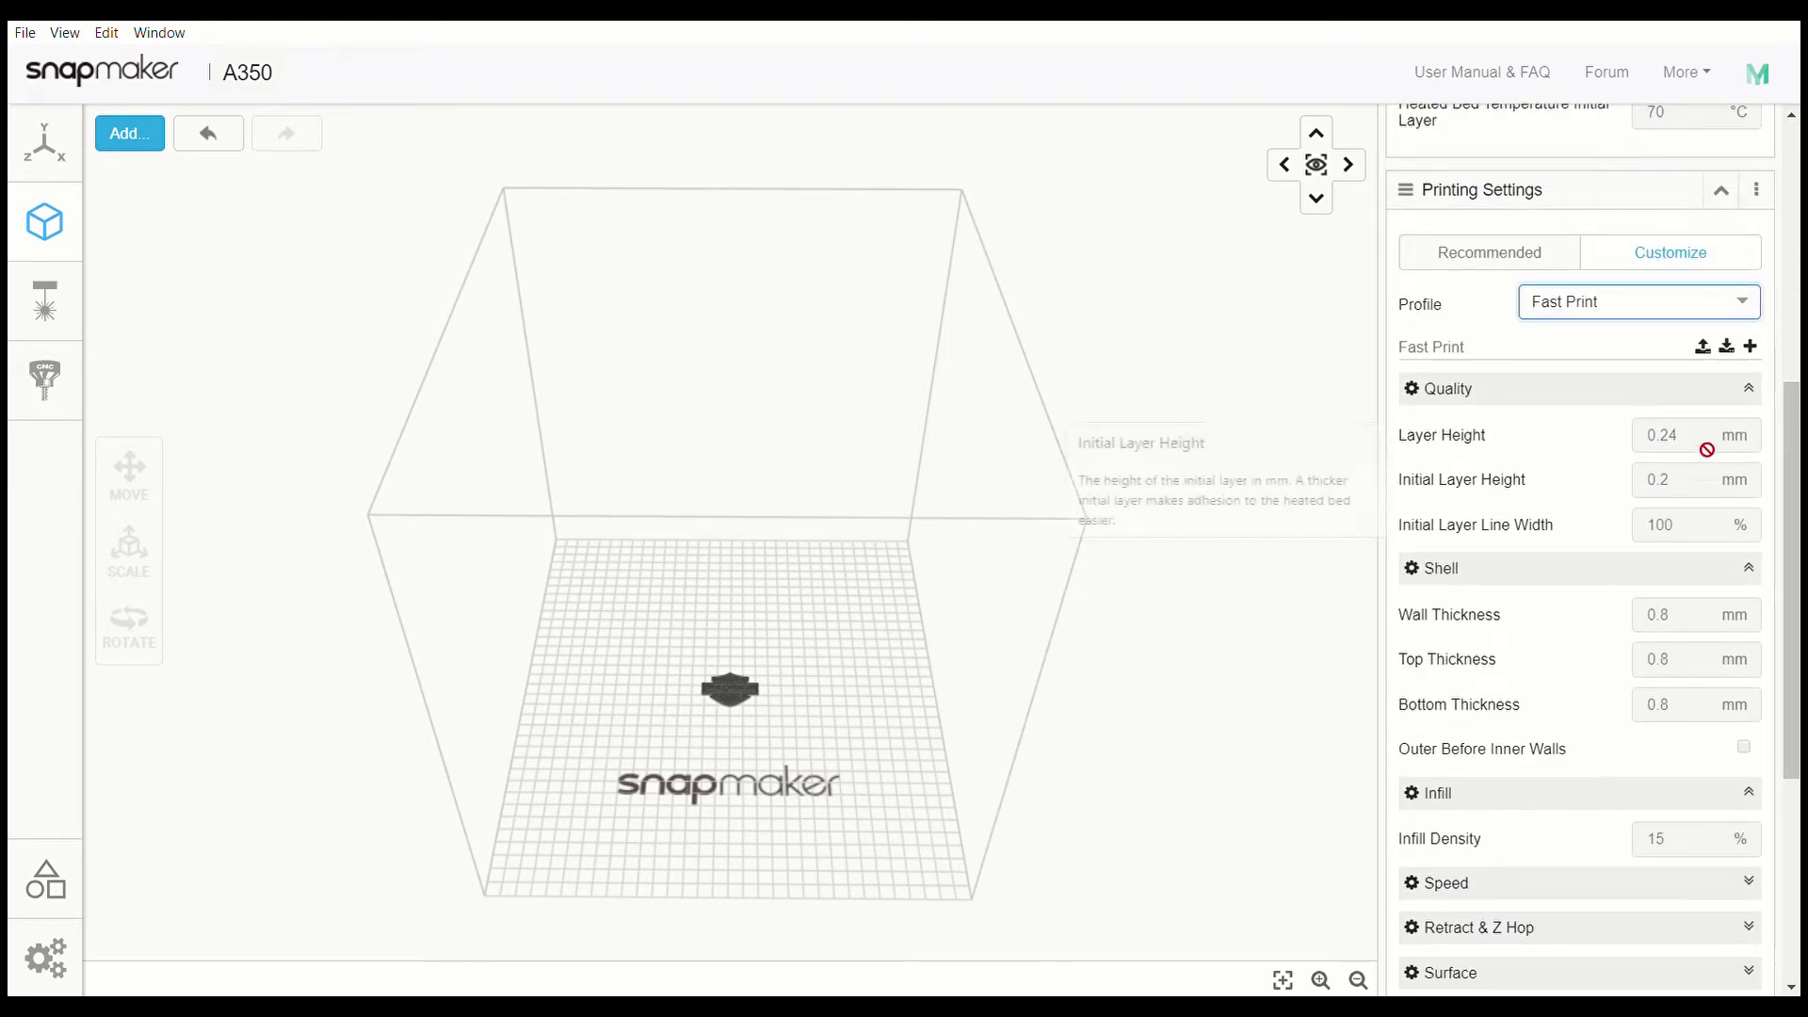
left_click(1742, 302)
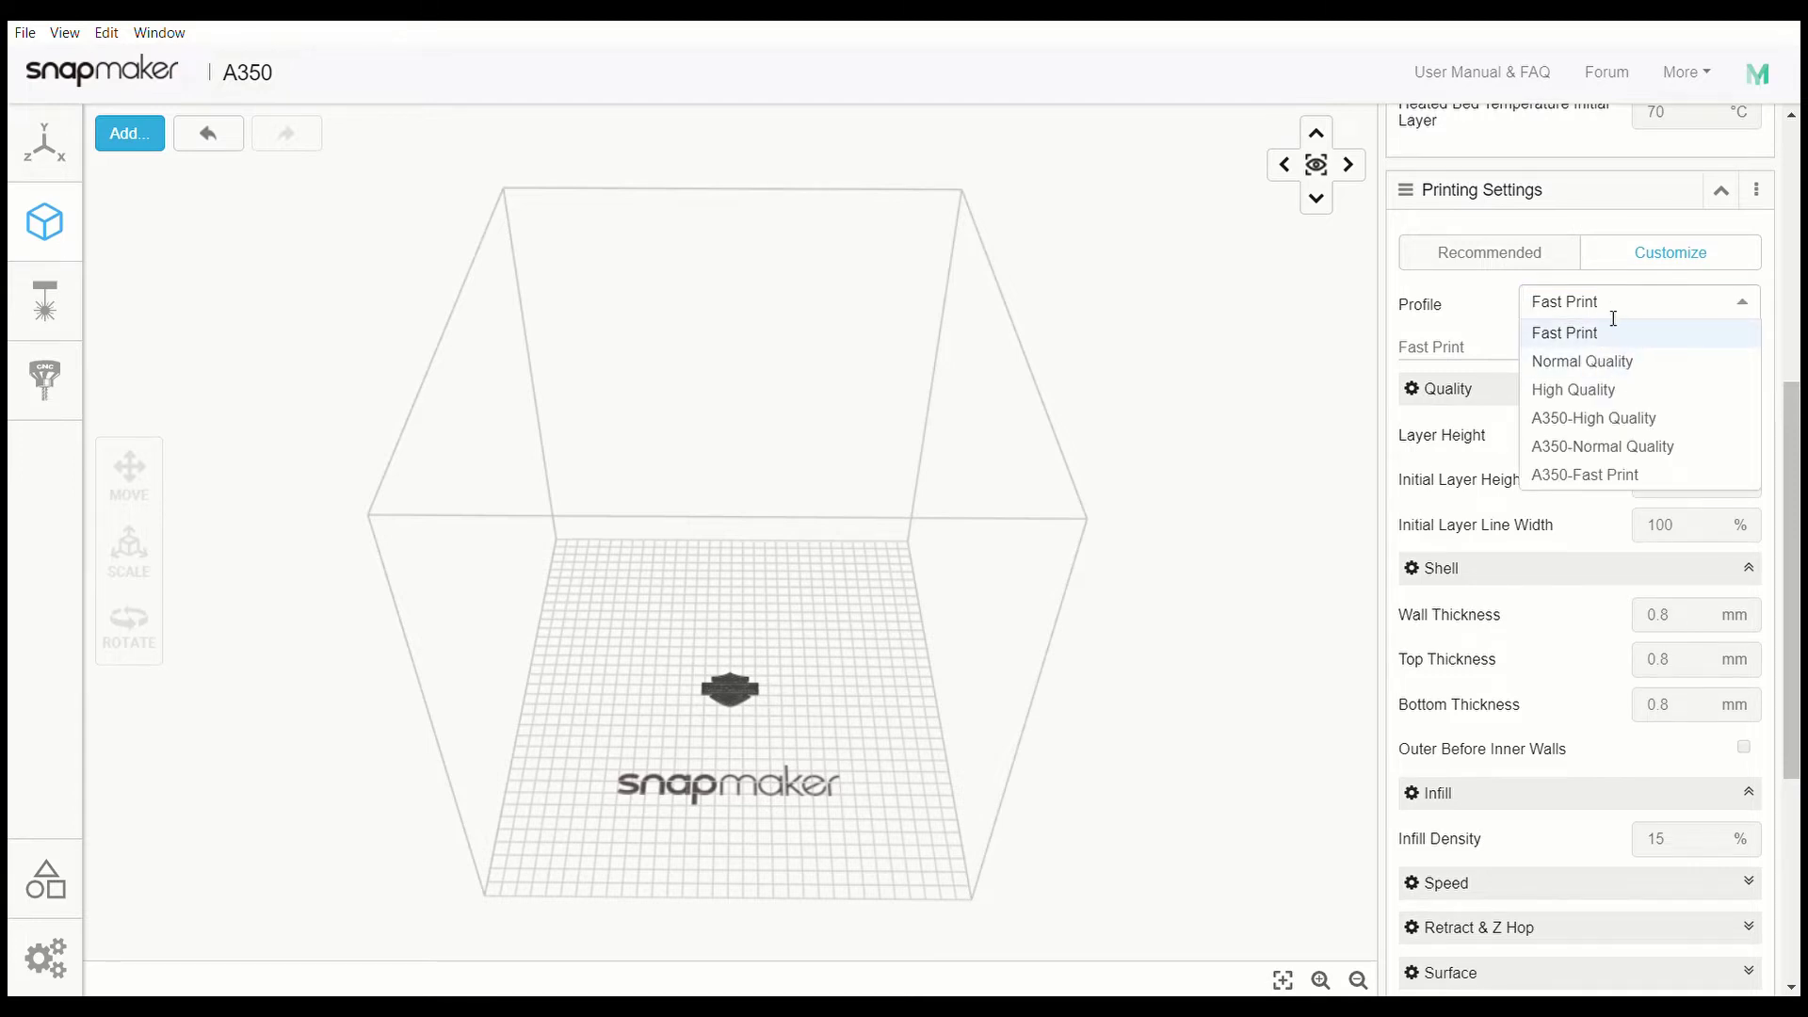
left_click(1592, 363)
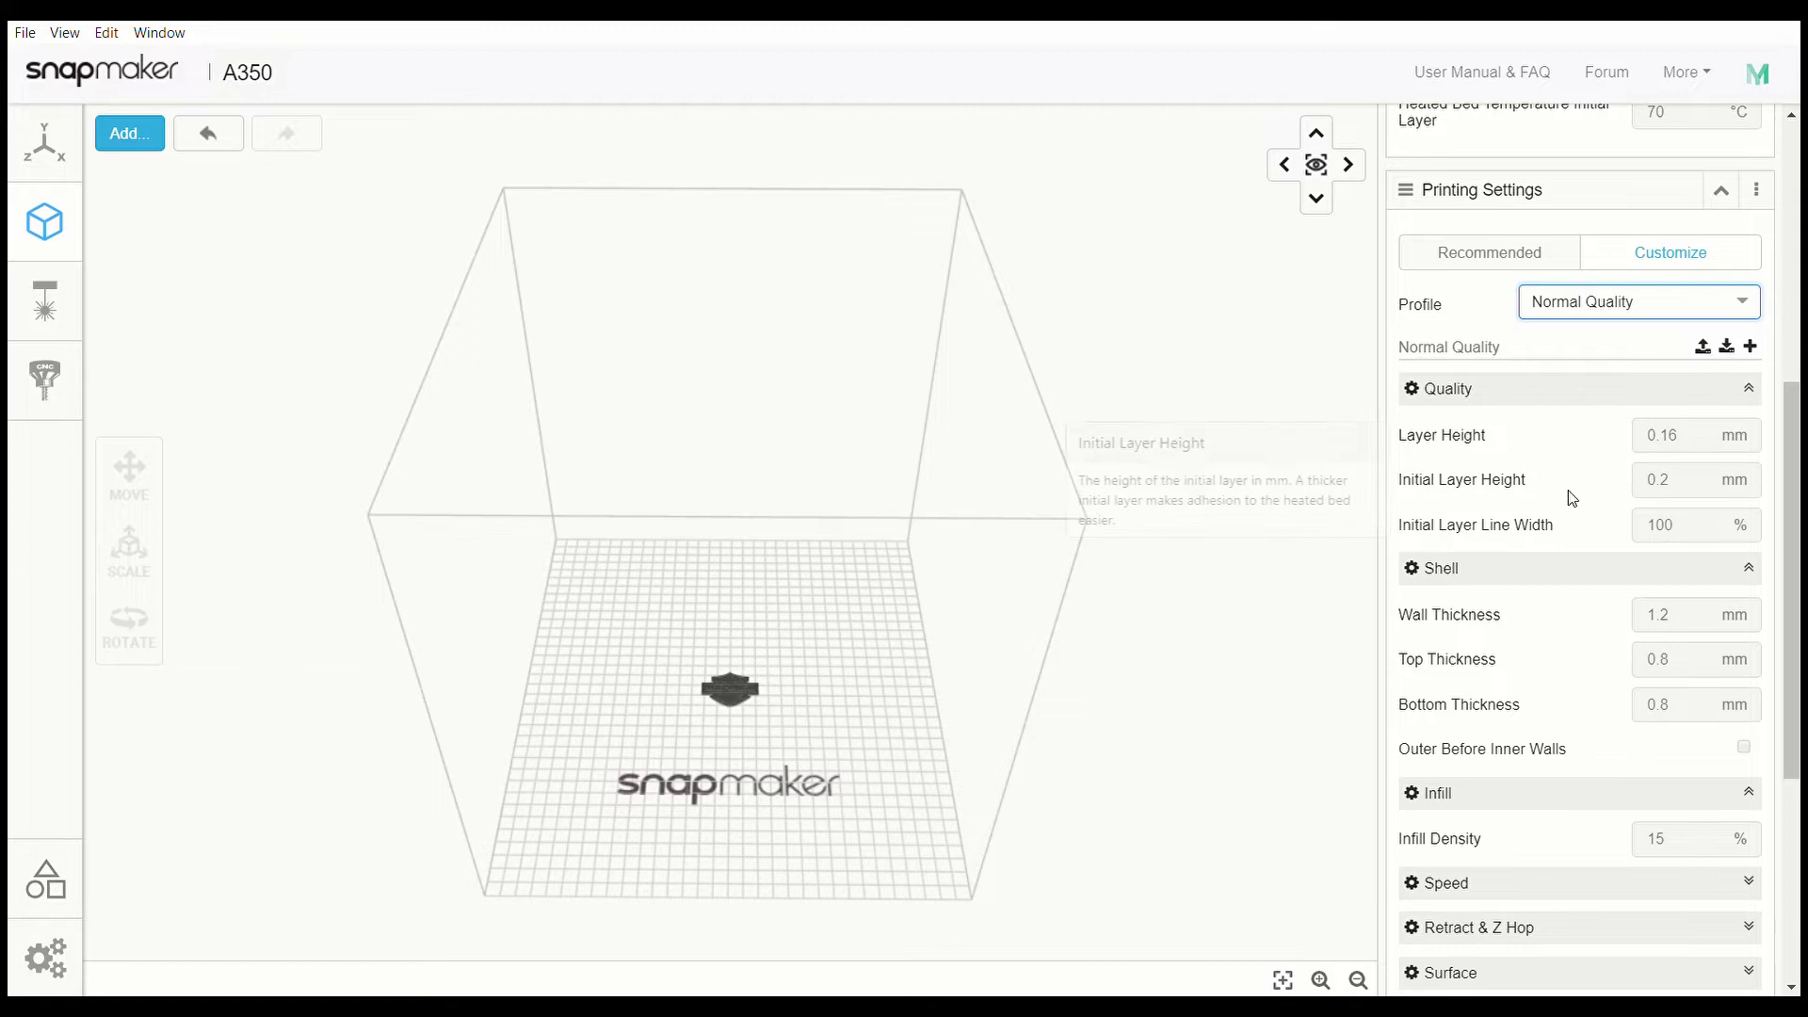
left_click(1621, 303)
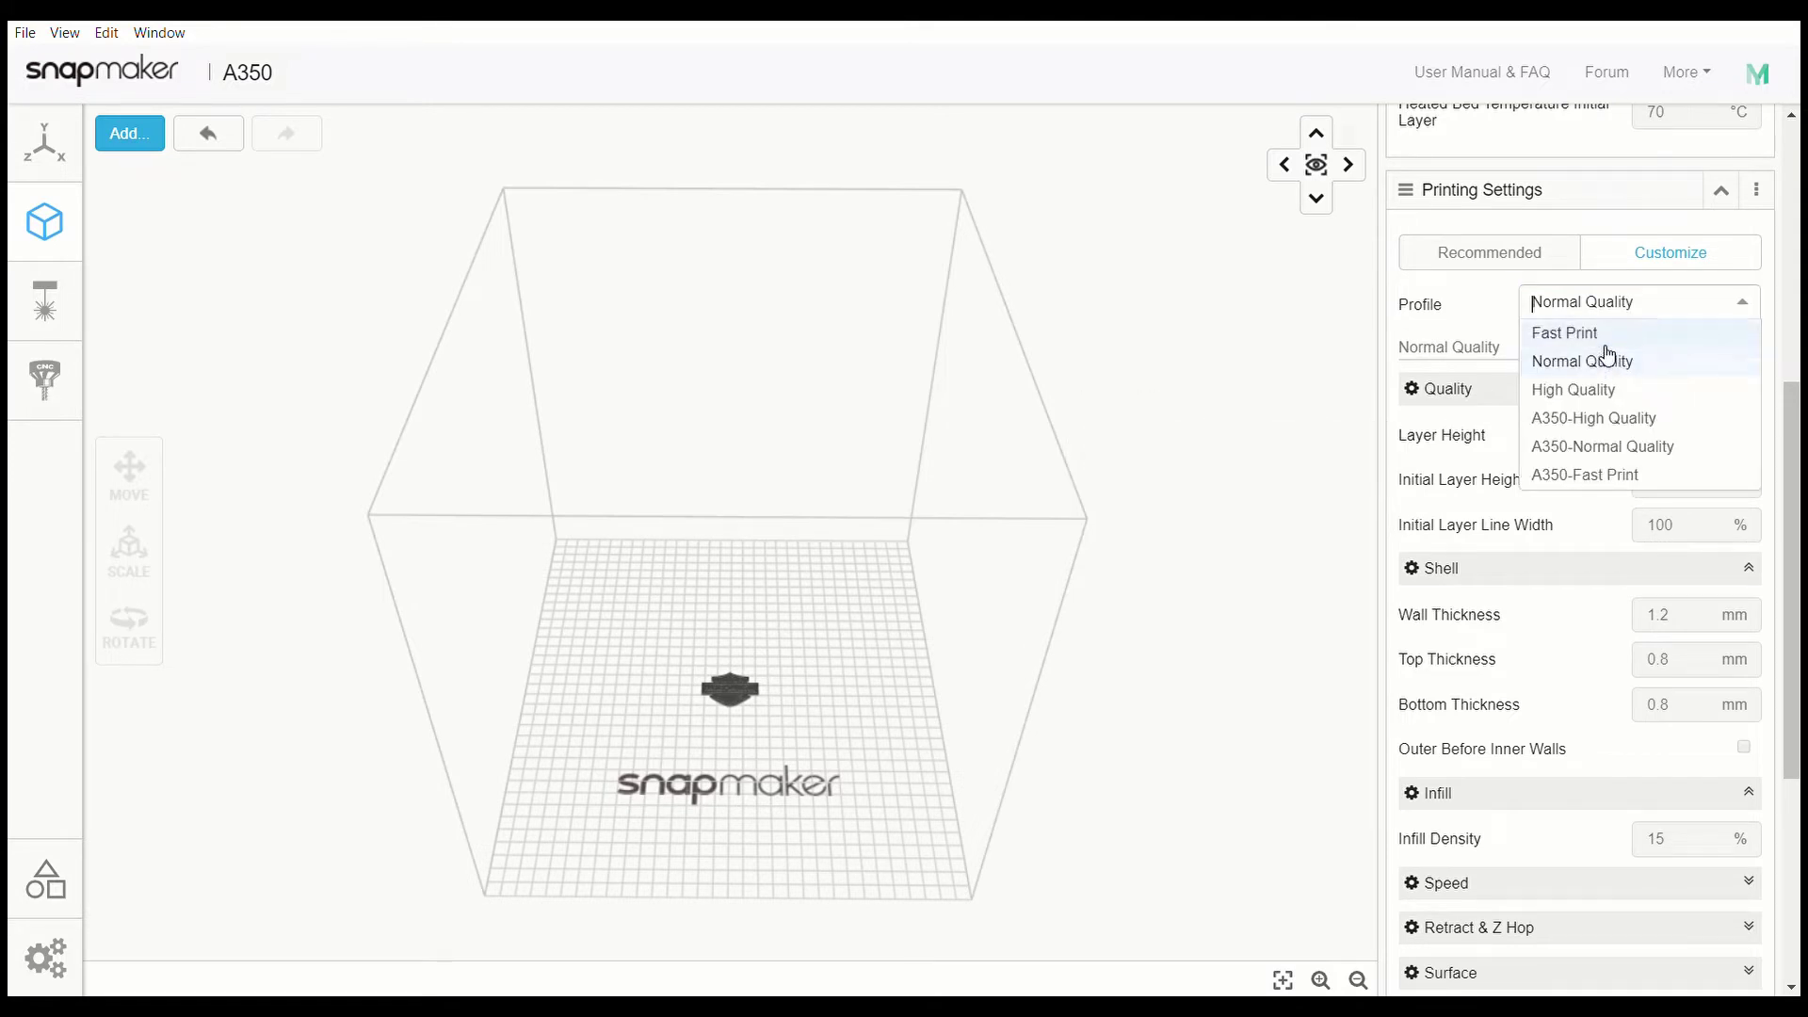
left_click(1607, 403)
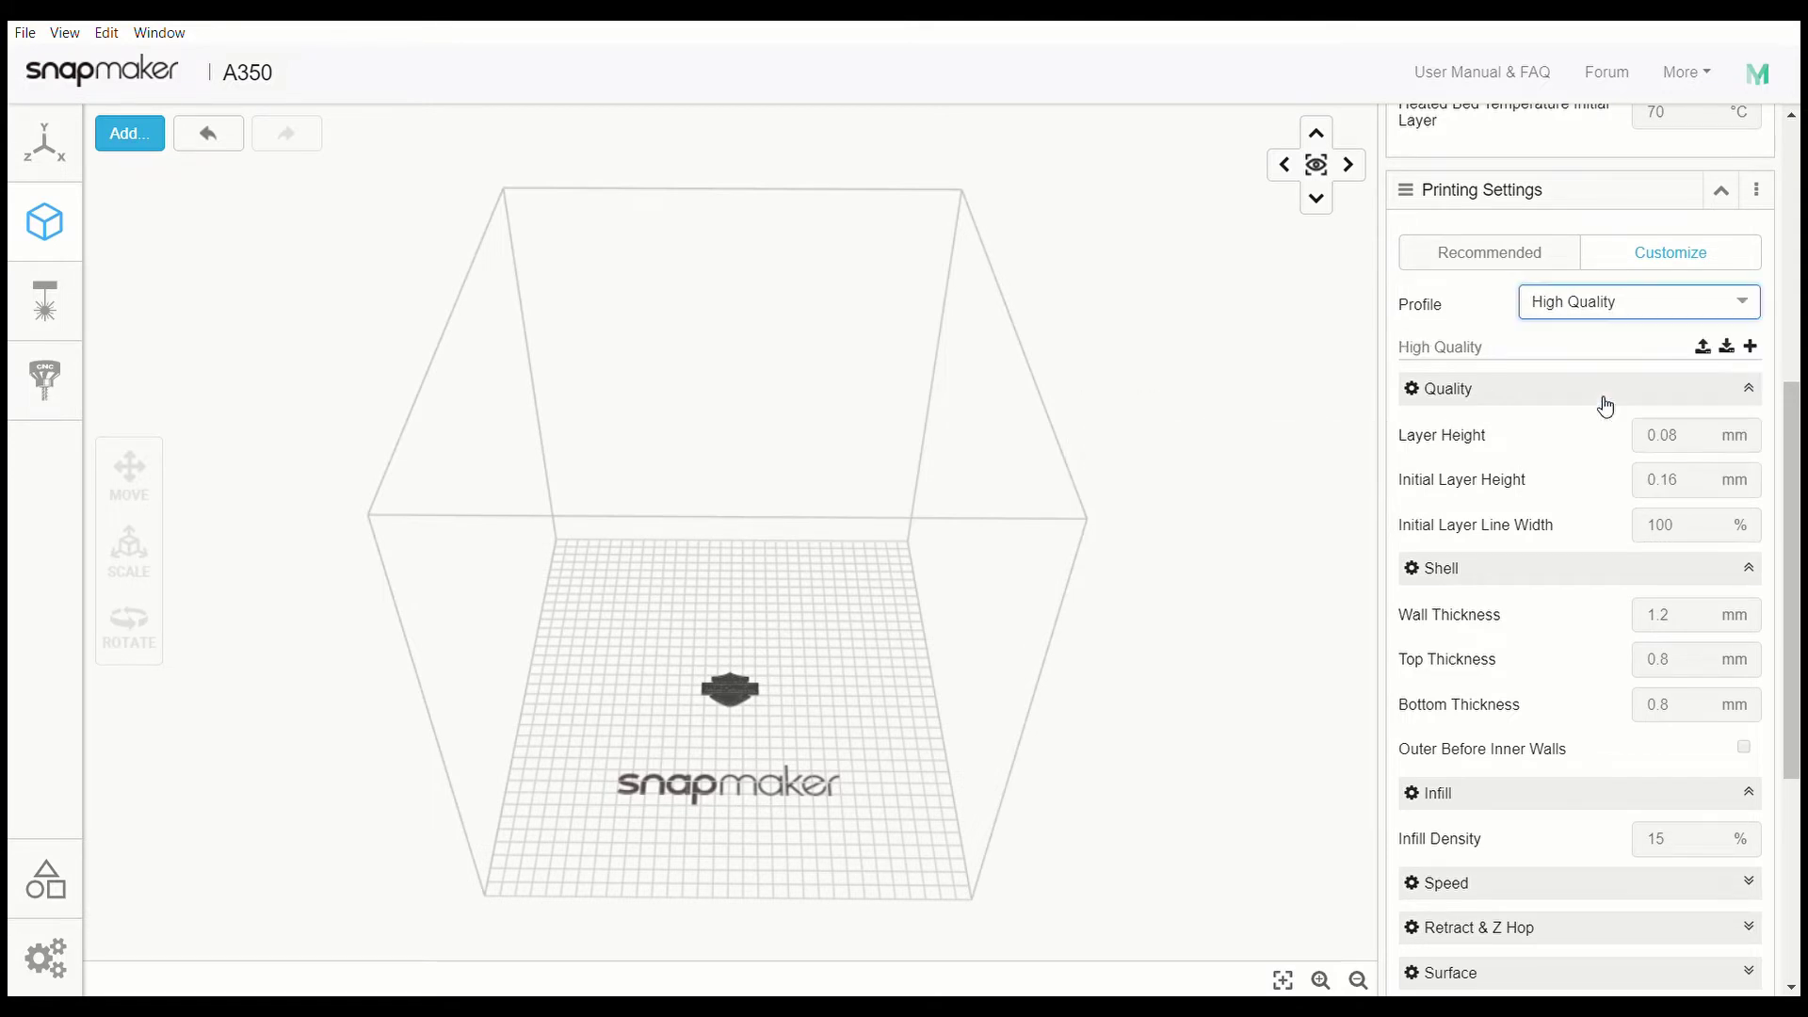
left_click(1686, 311)
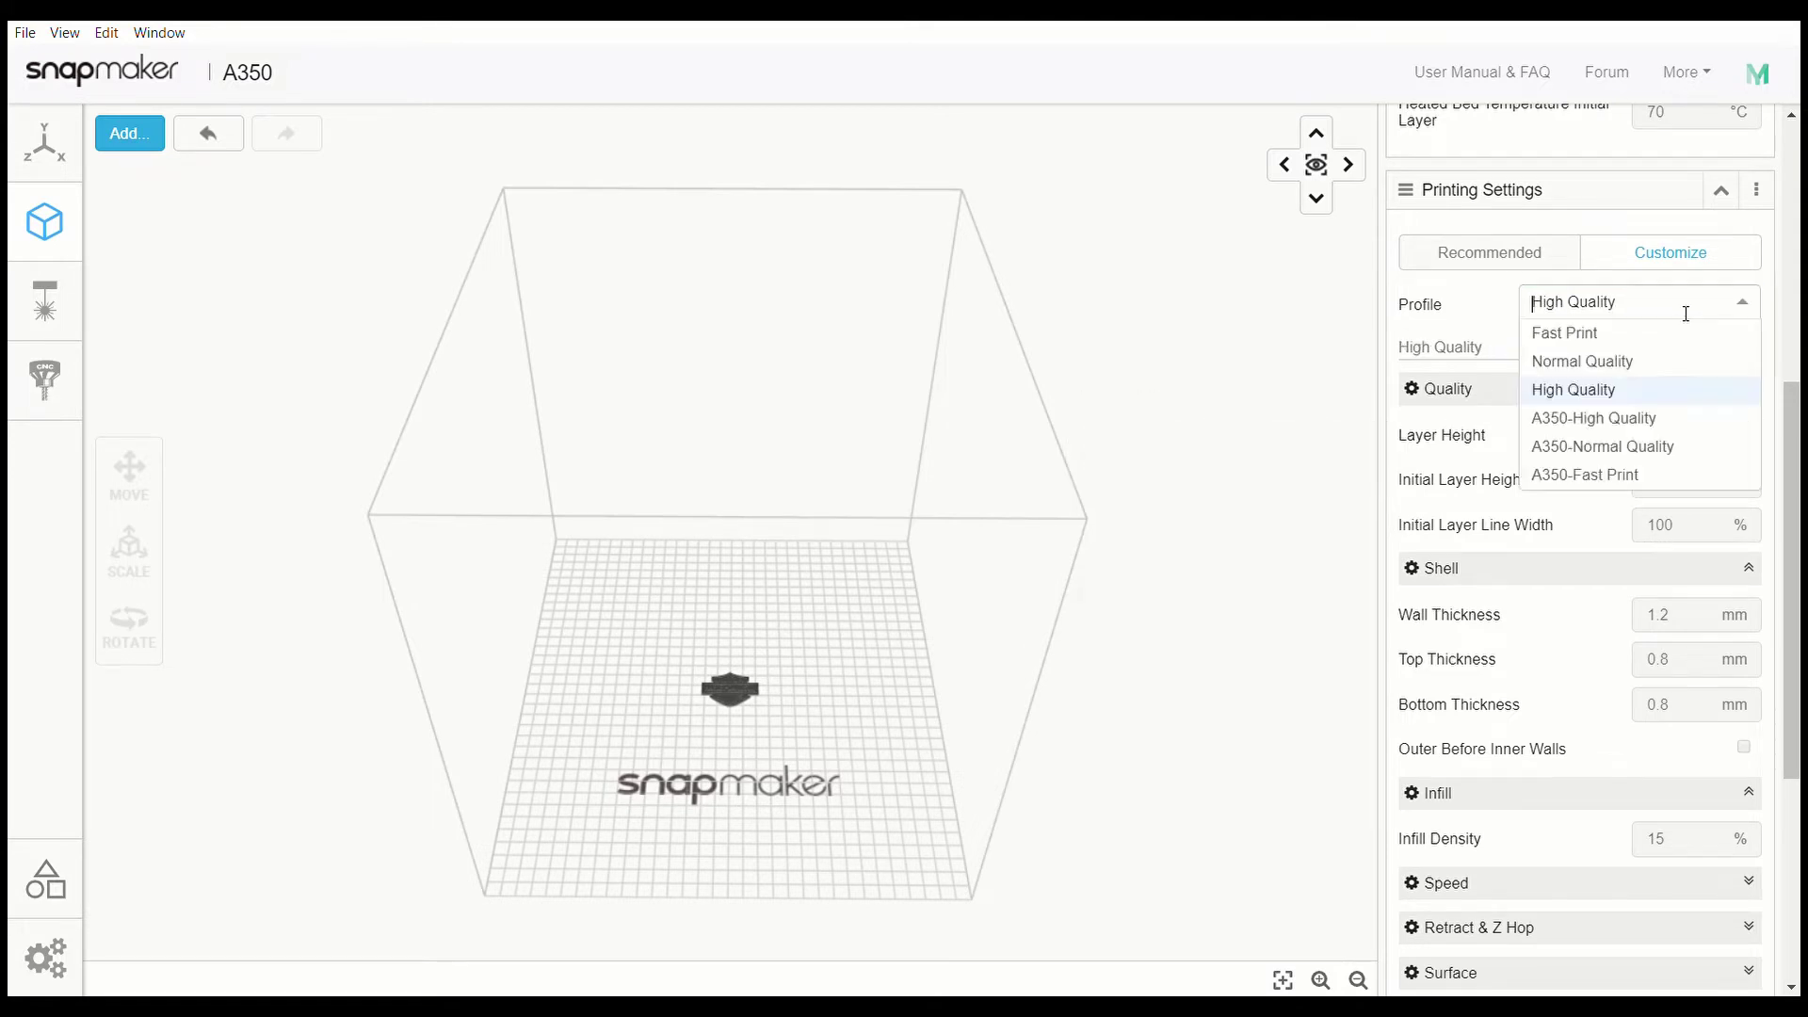
Step: Select A350-High Quality and review its 0.2 mm layers, 15% infill and Speed settings
left_click(1633, 420)
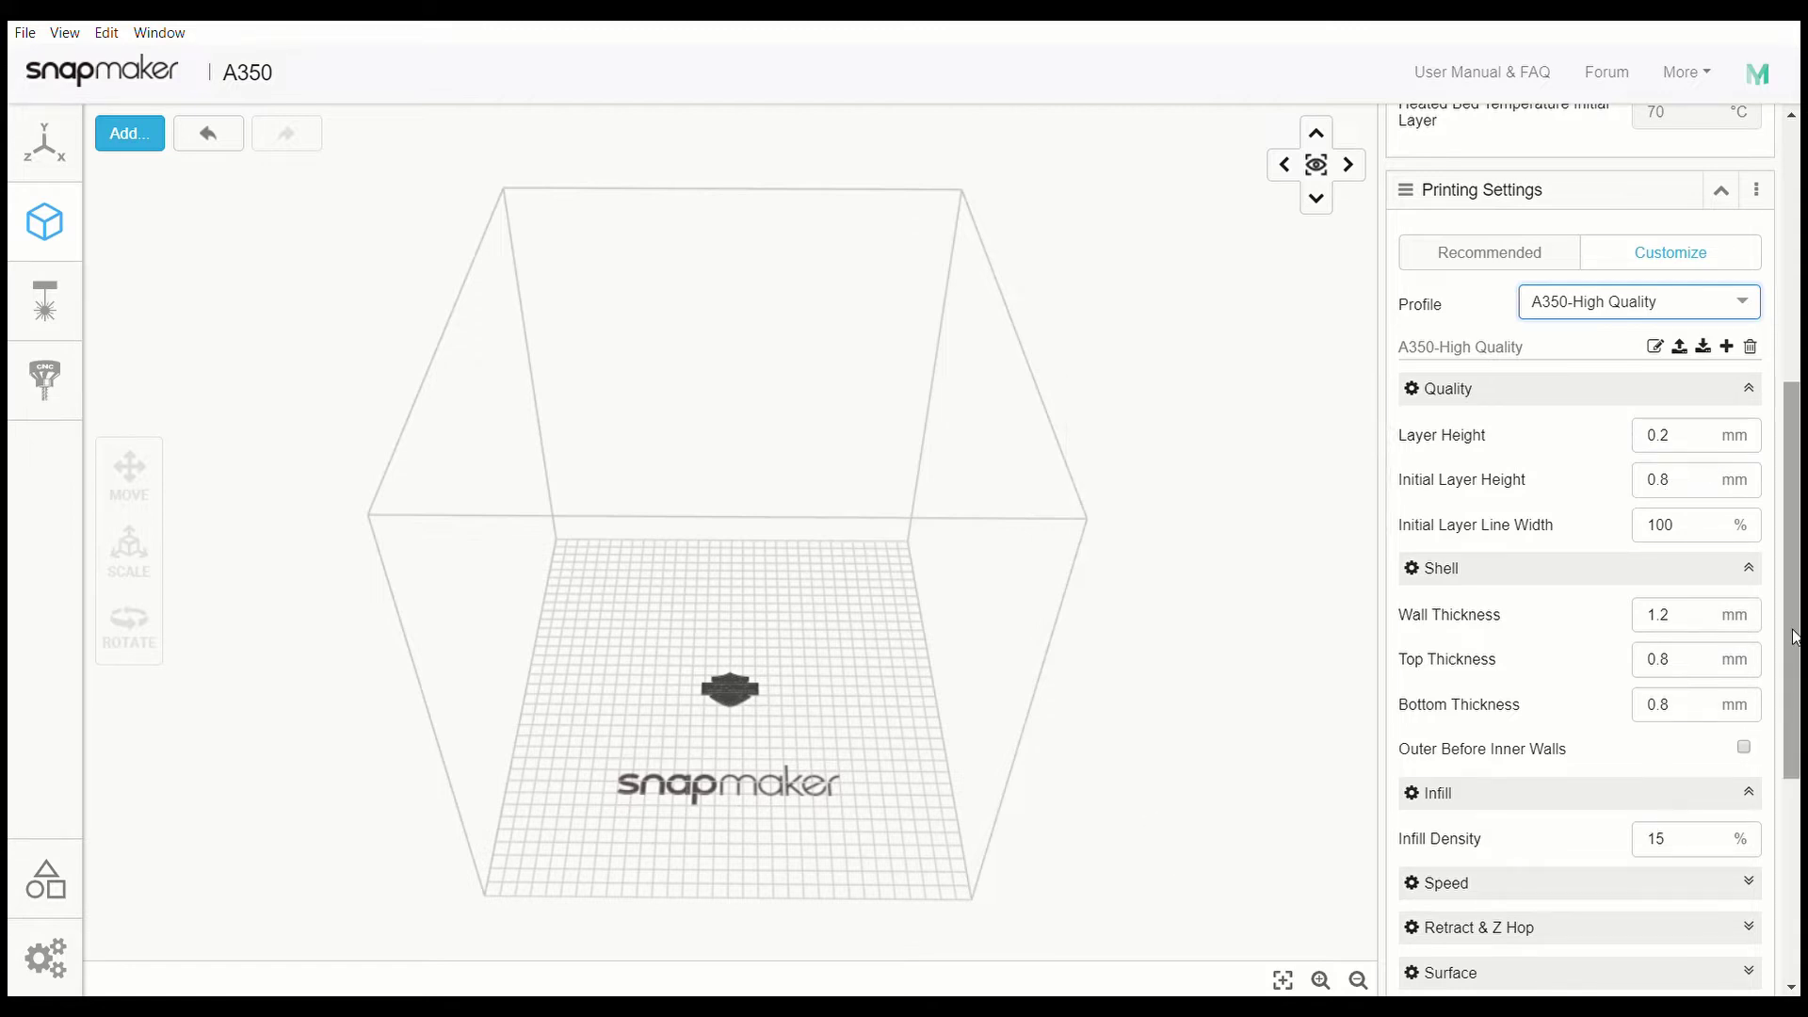
scroll(1650, 685, "down", 4)
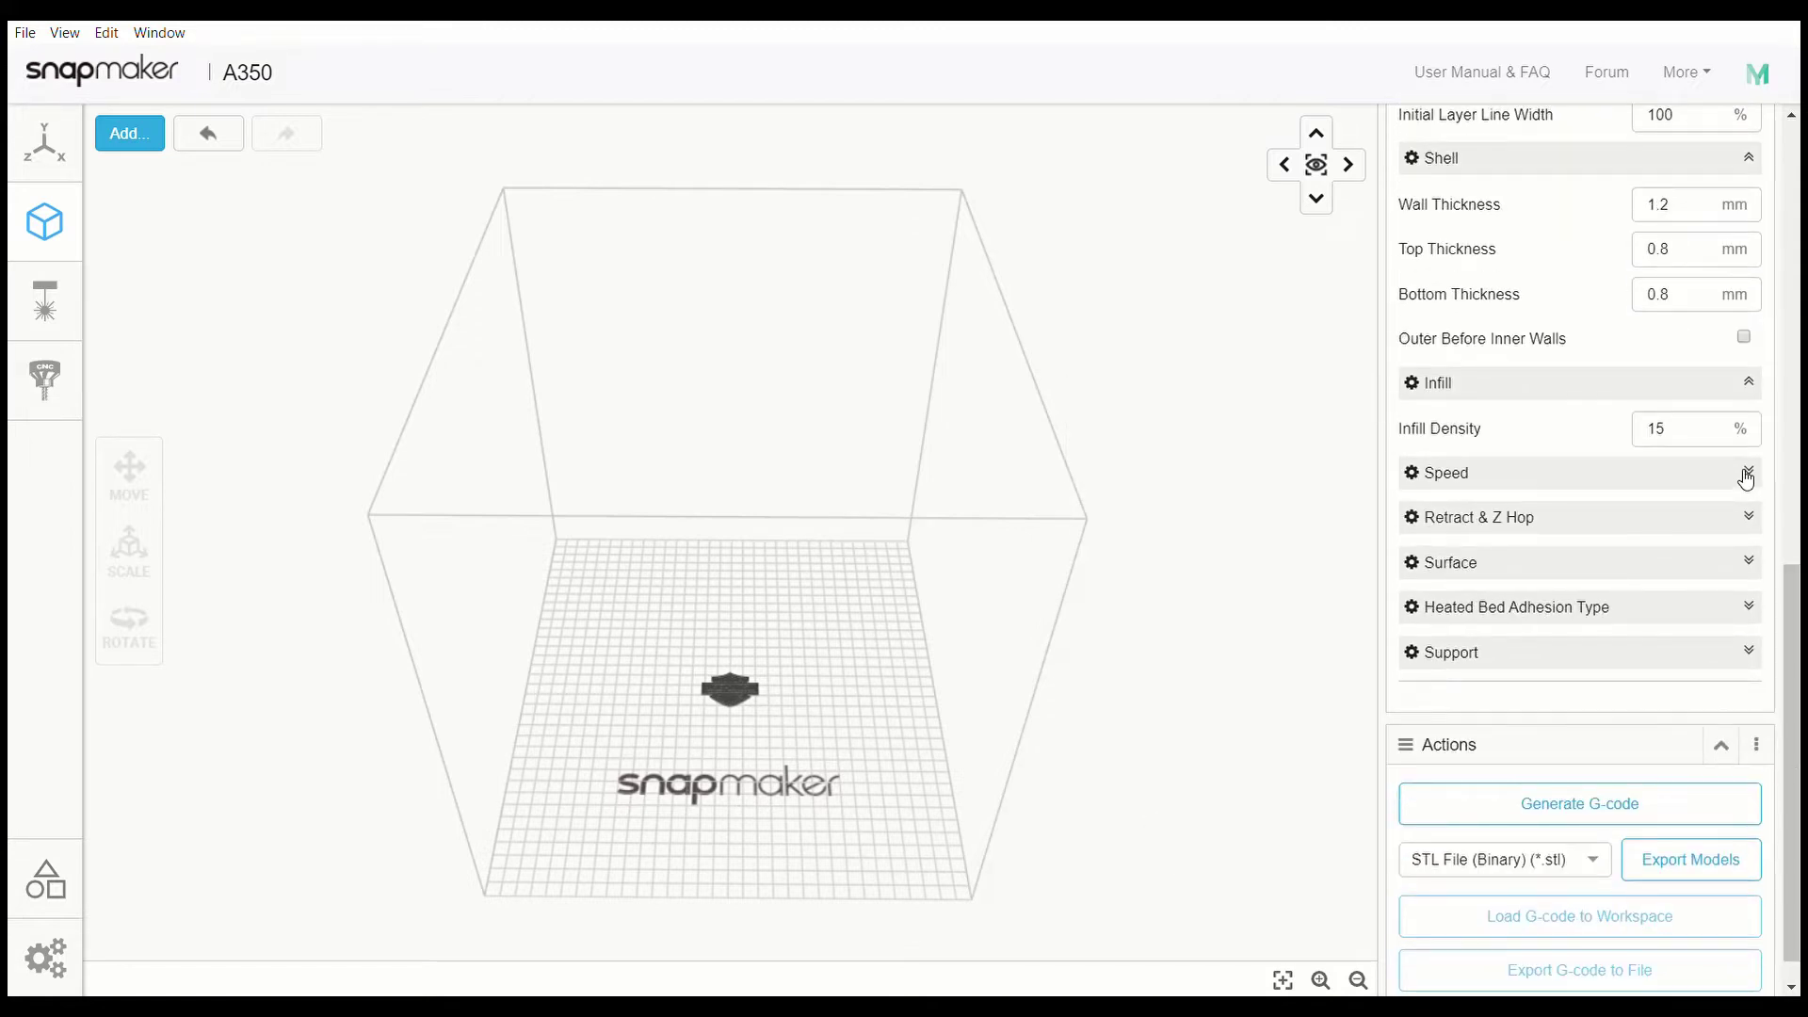
left_click(1745, 474)
left_click(1745, 474)
left_click_drag(1795, 612, 1797, 318)
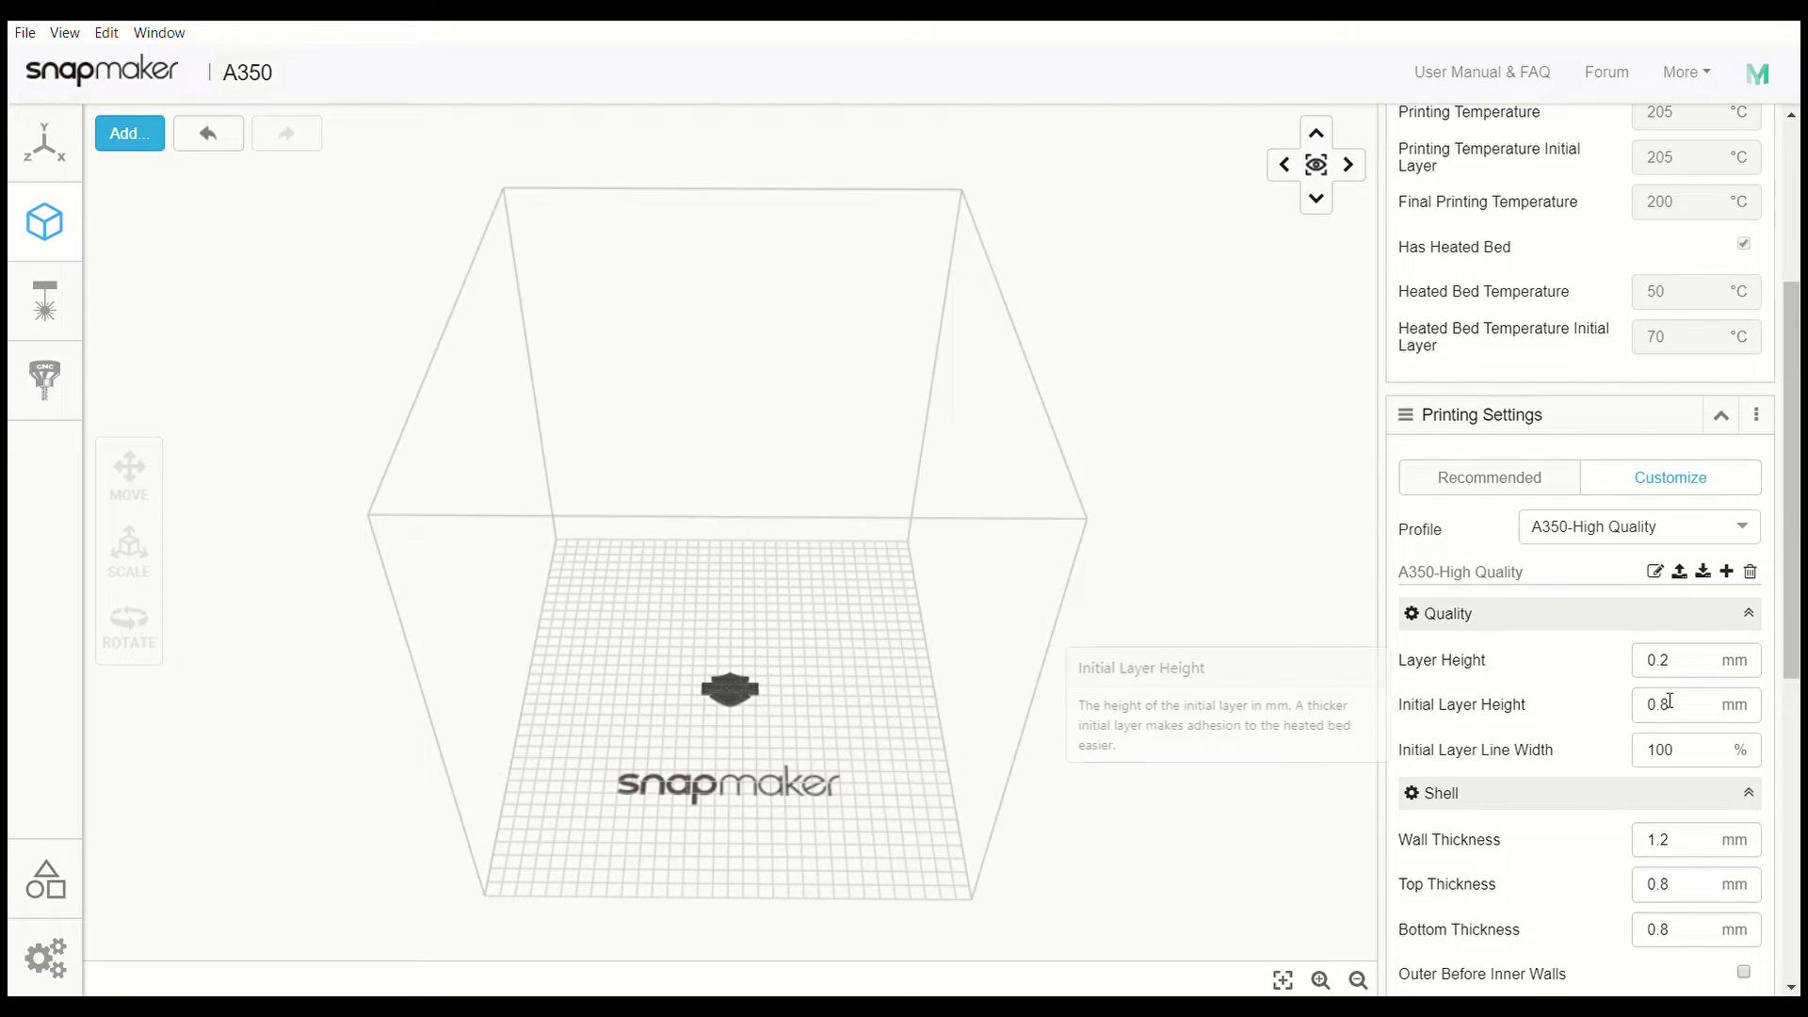
scroll(1794, 514, "down", 7)
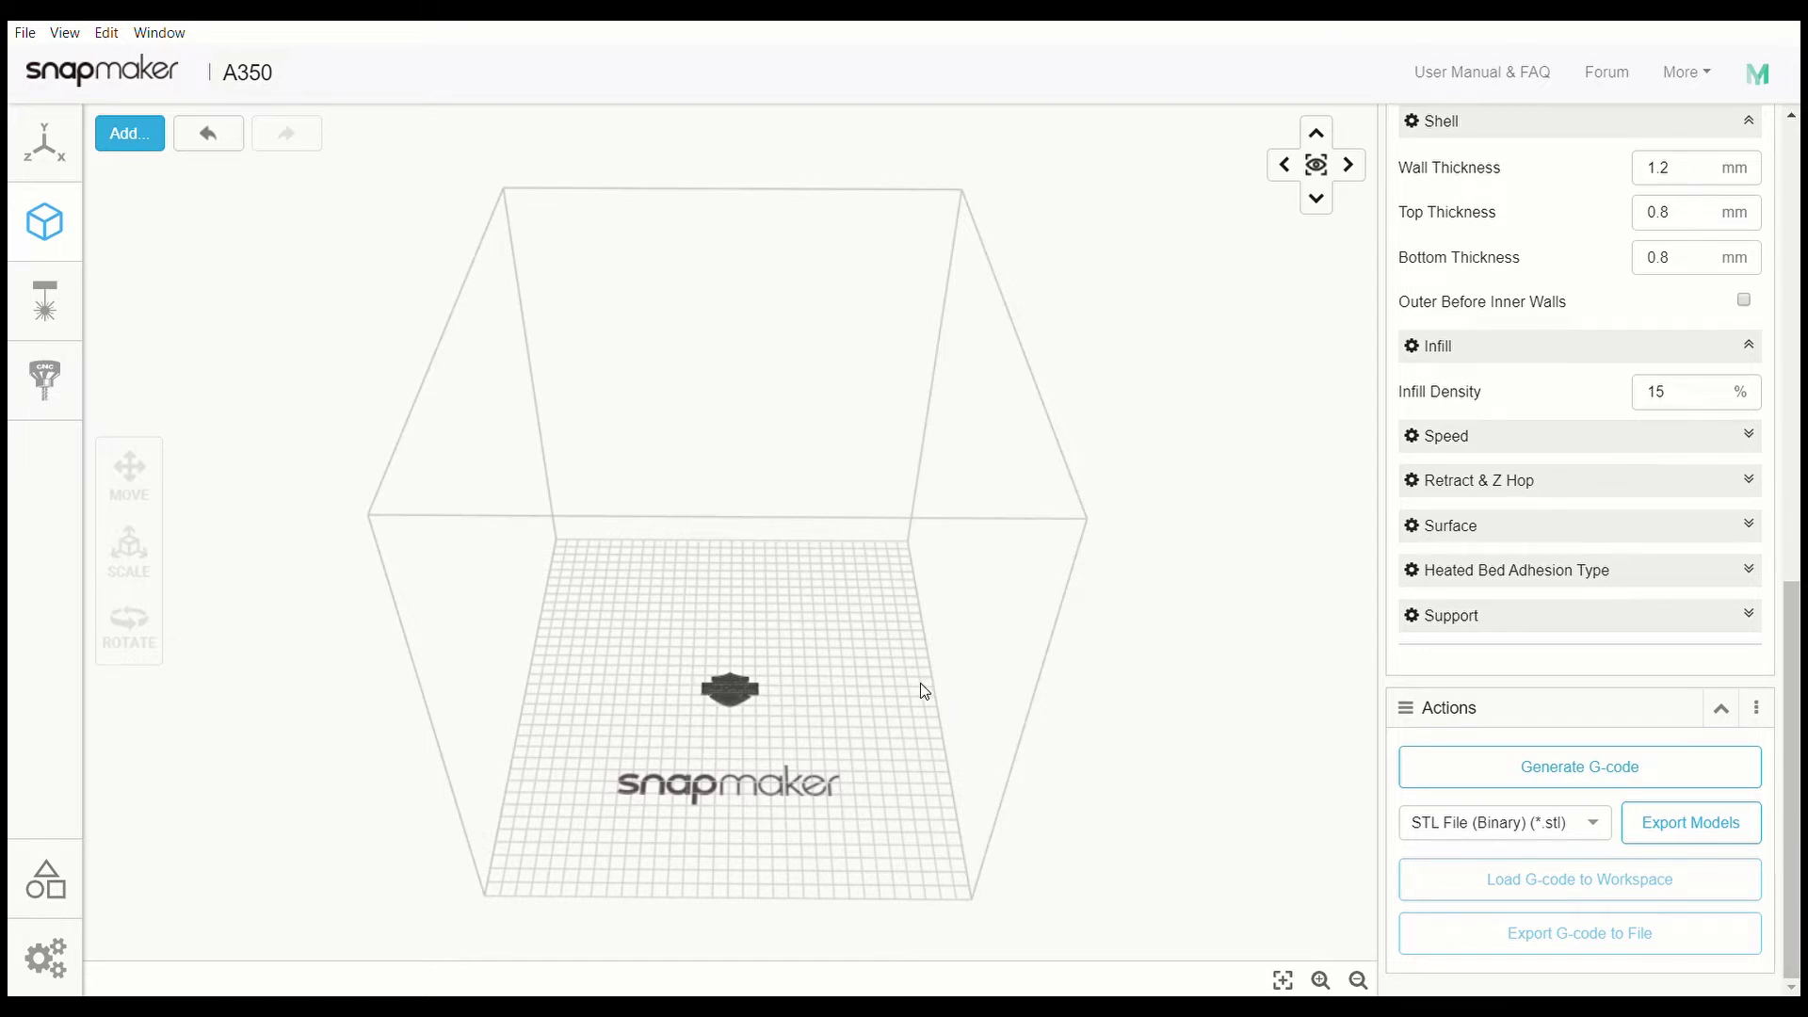
Step: Generate G-code for the emblem, estimating 23 minutes and 0.8 m / 2.5 g of filament
left_click(1523, 769)
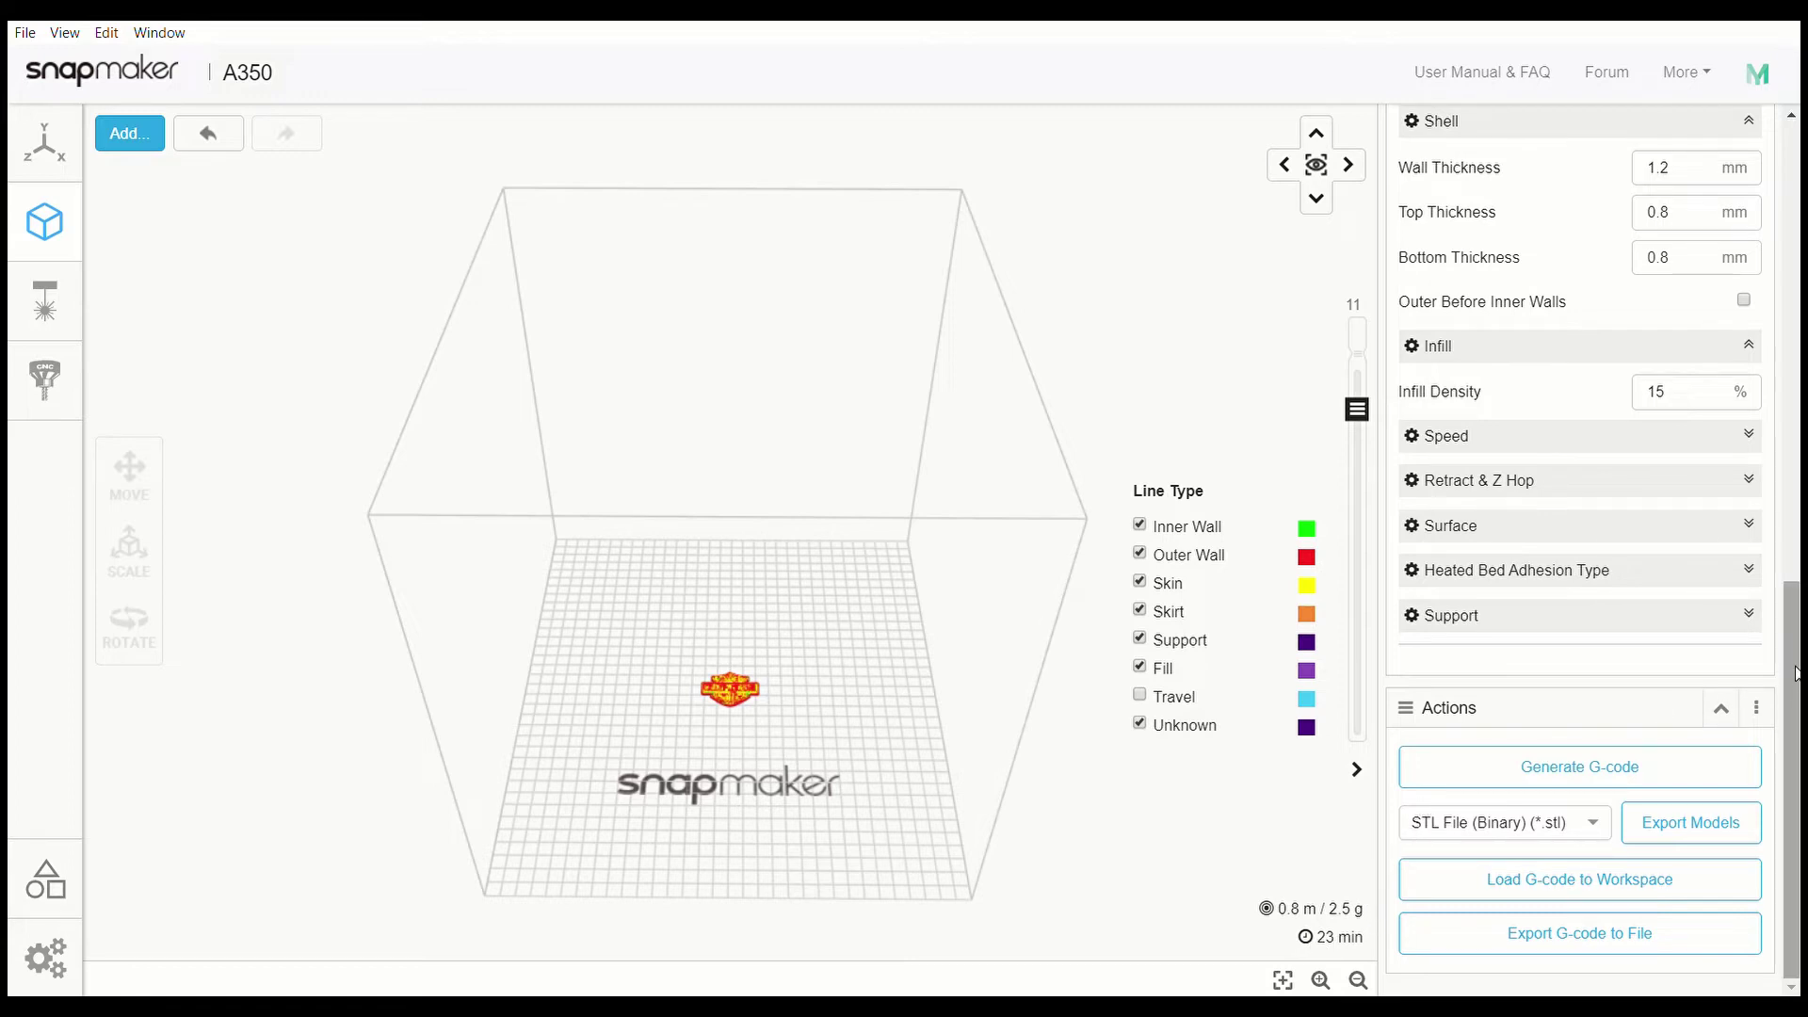
left_click_drag(1796, 673, 1796, 211)
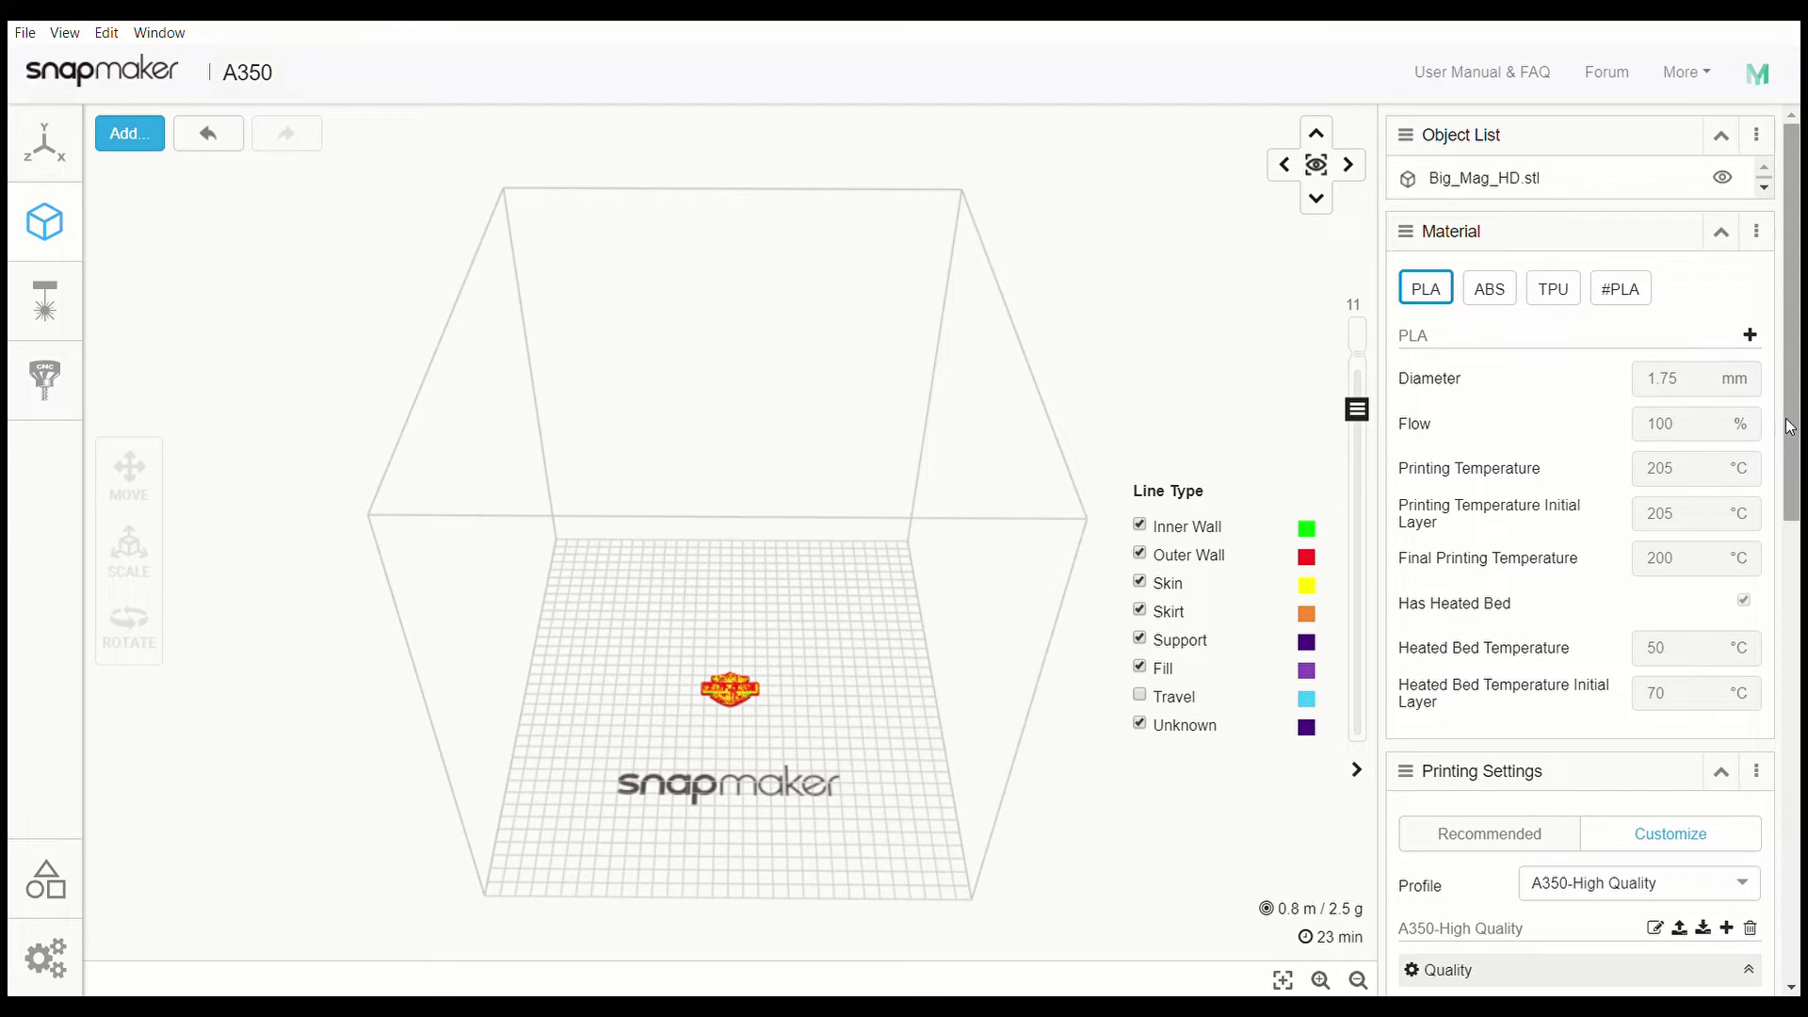
Step: Review A350-Normal Quality, then return to Fast Print with 0.24 mm layers and 0.8 mm walls
left_click_drag(1796, 436, 1793, 621)
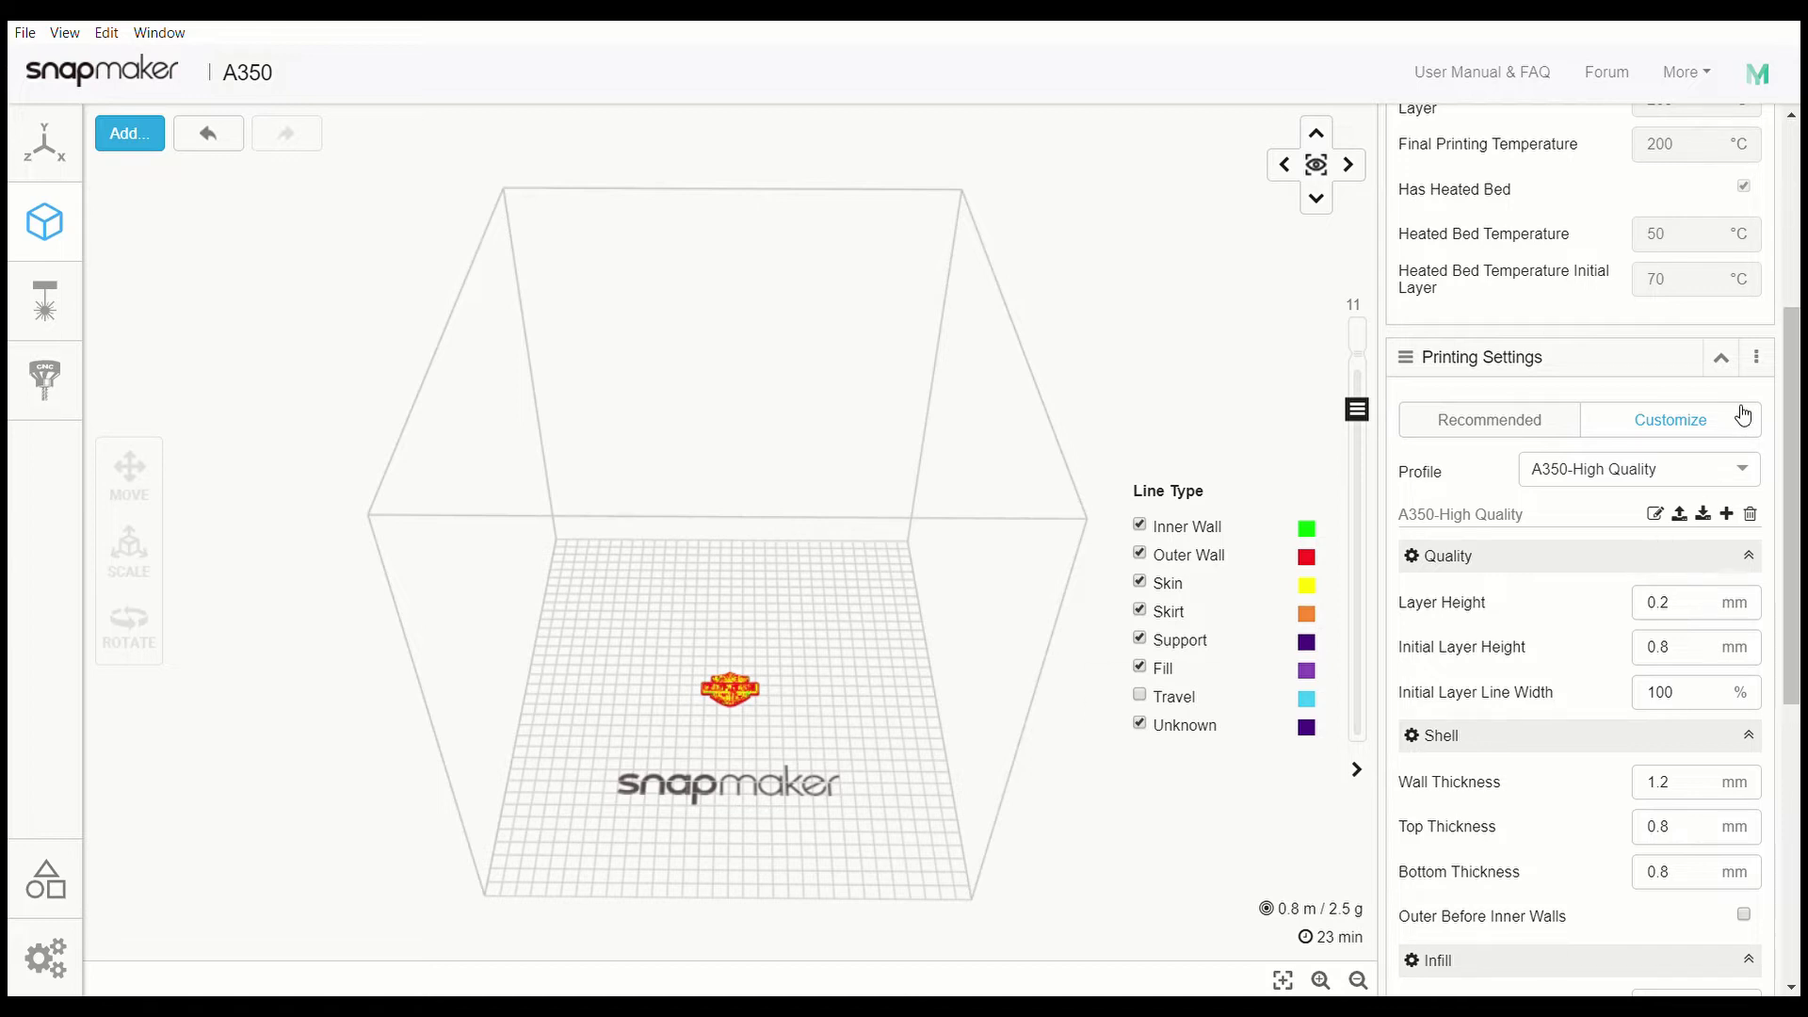
left_click(1750, 473)
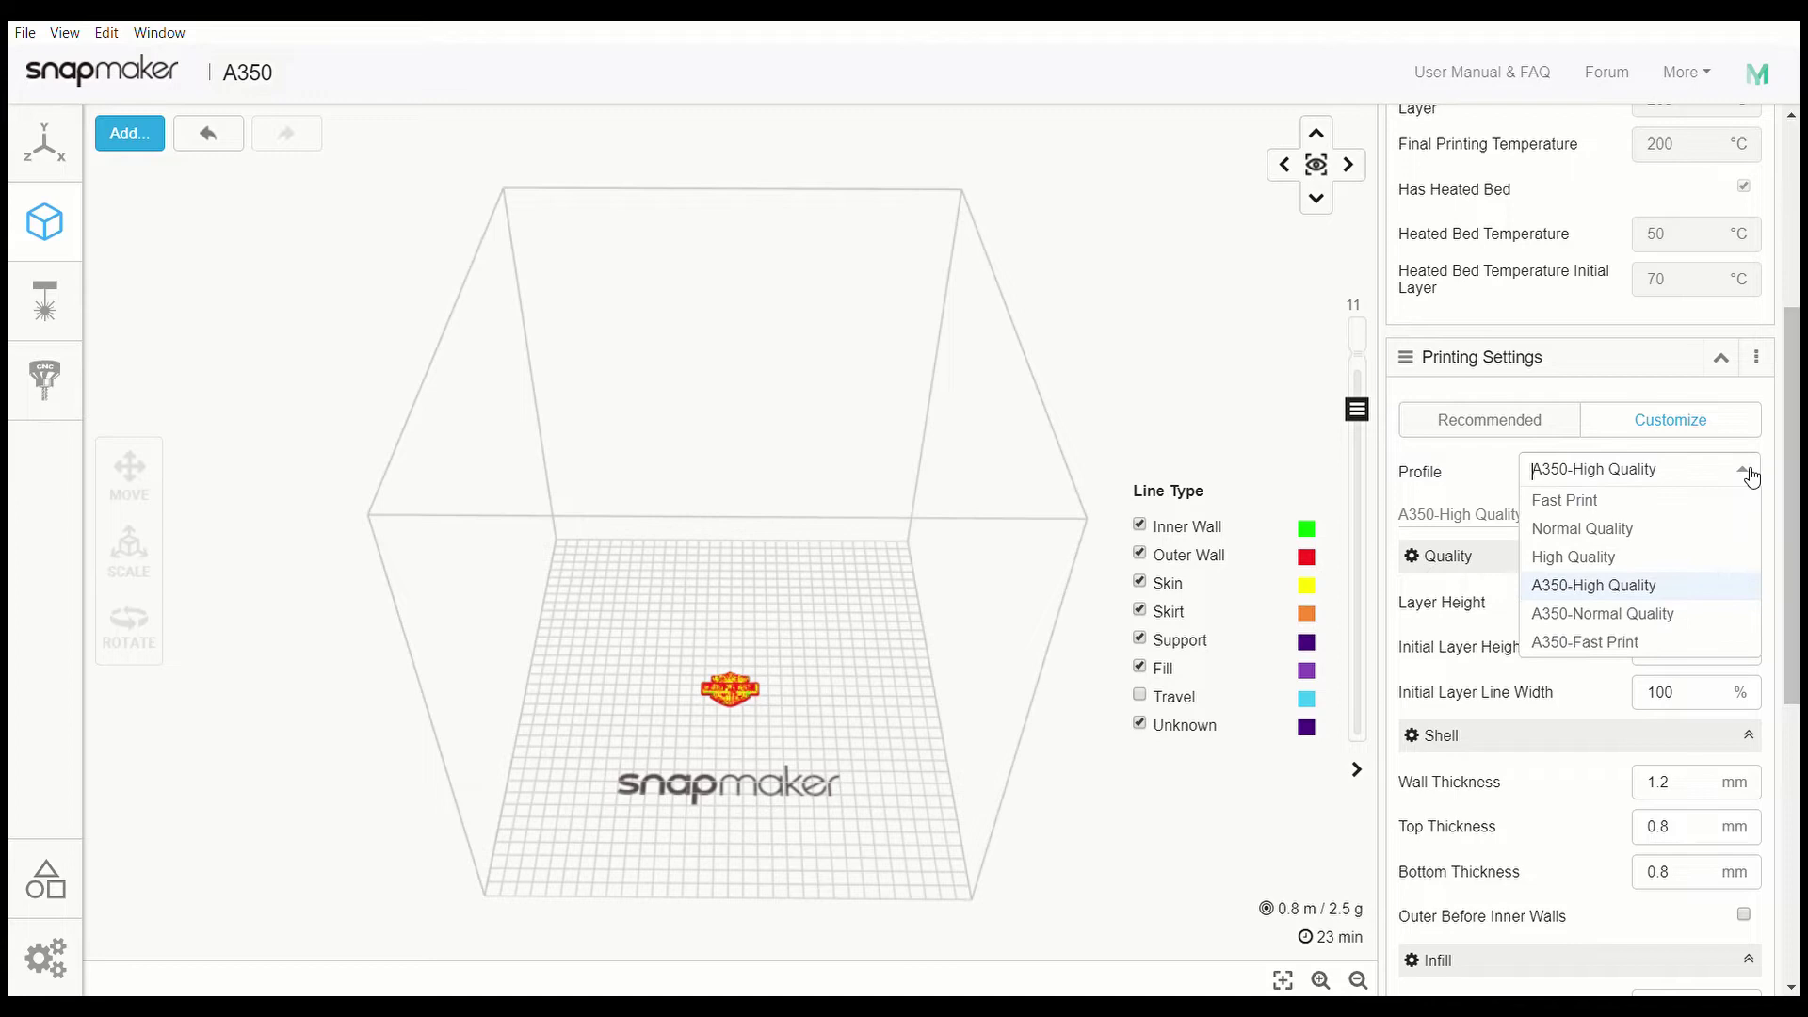
left_click(1632, 622)
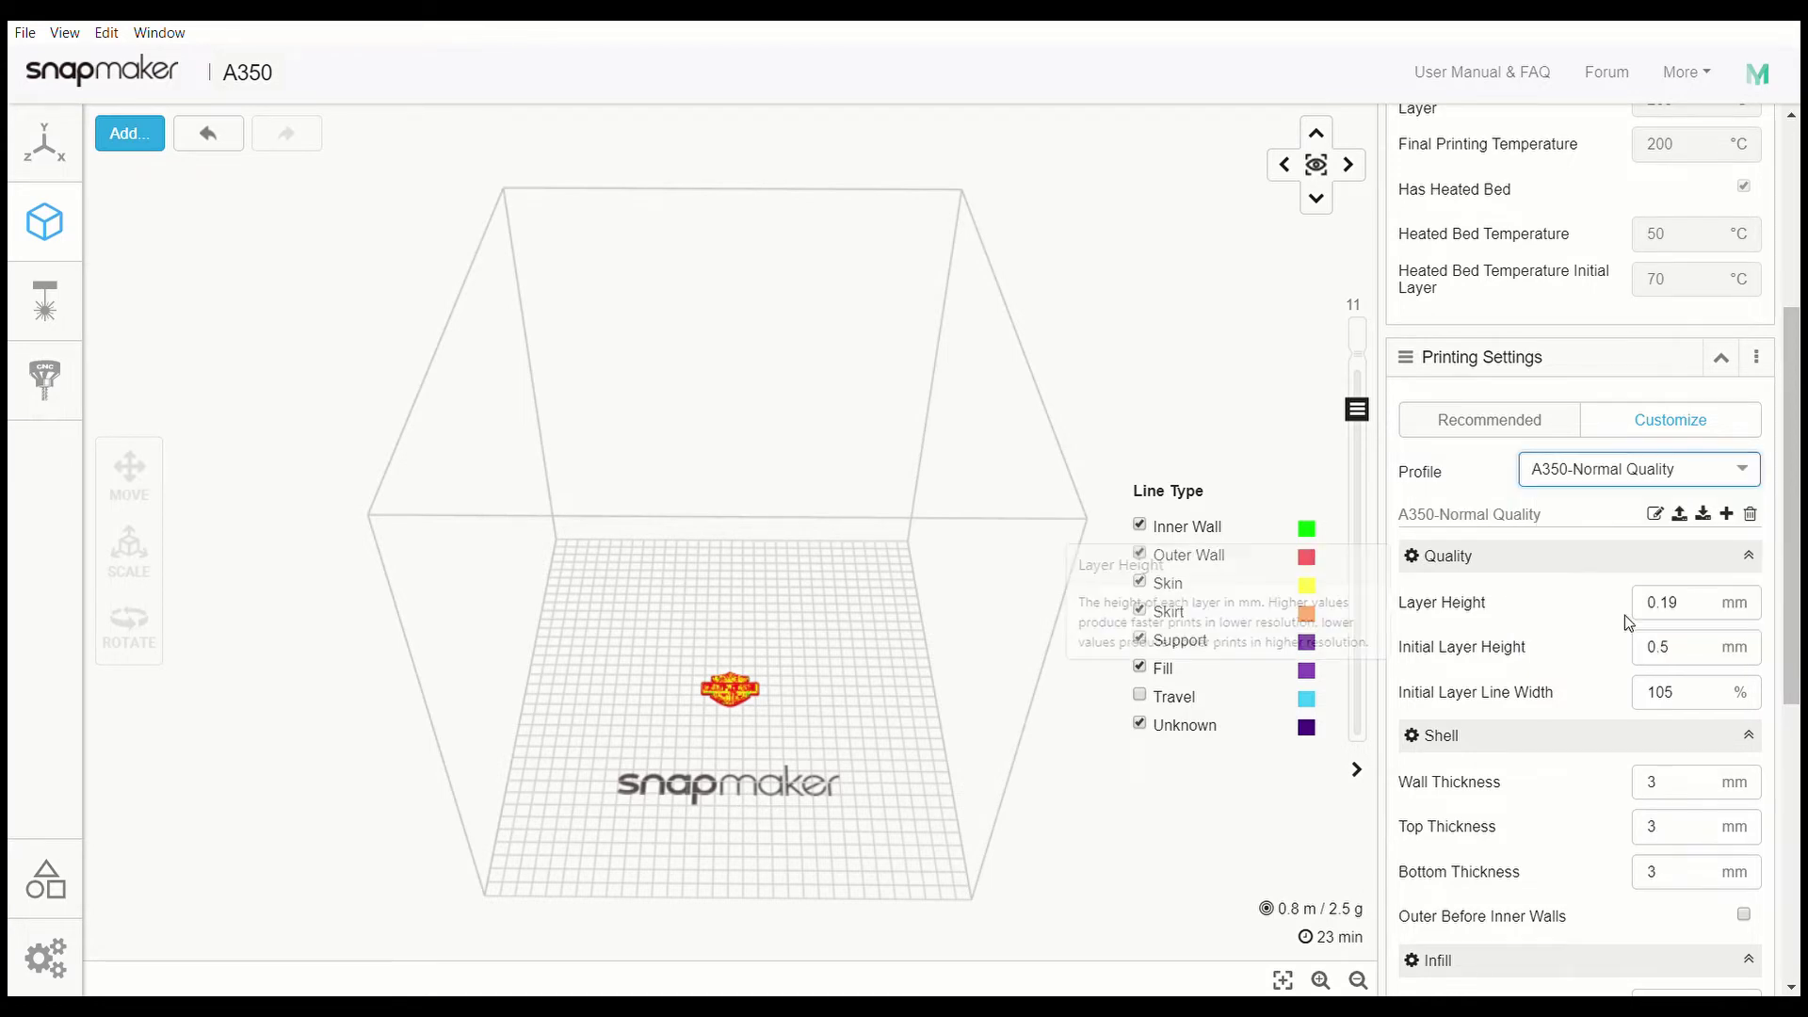
left_click(1745, 479)
left_click(1616, 509)
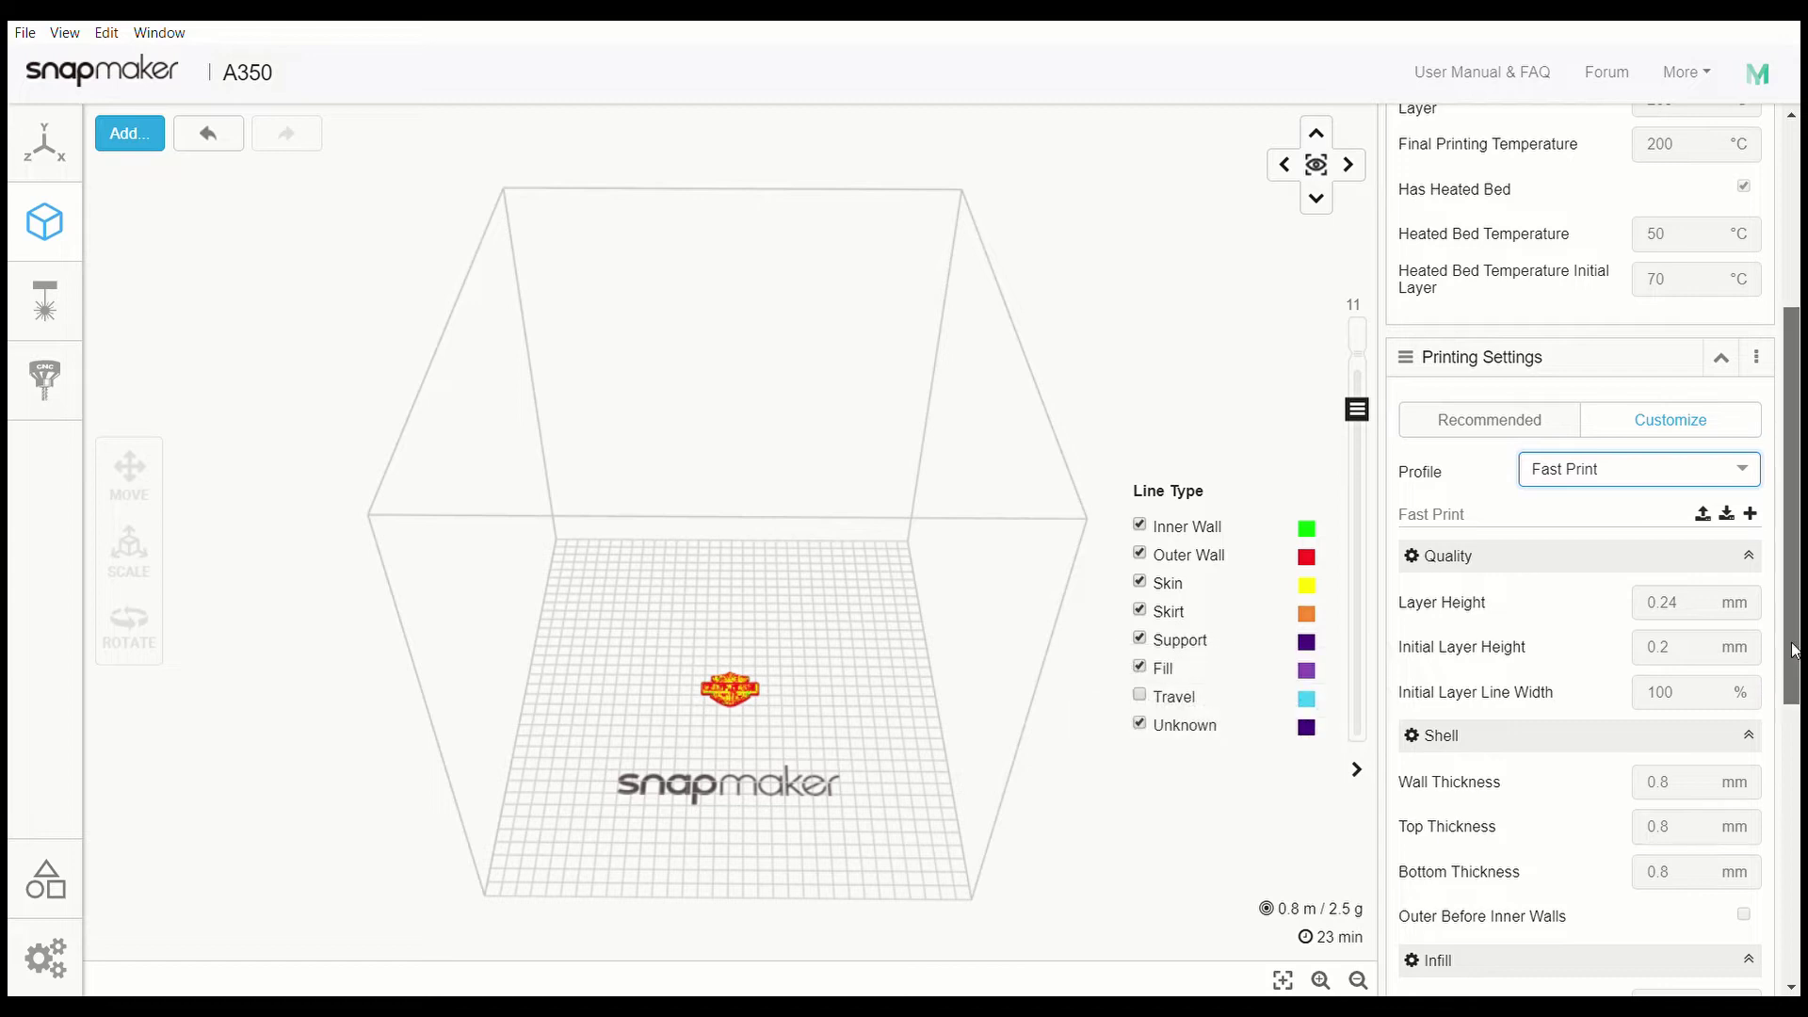
Step: Re-slice with Fast Print for a 17 min, 2.3 g estimate, then collapse Infill, Shell and Quality
left_click_drag(1792, 657, 1792, 933)
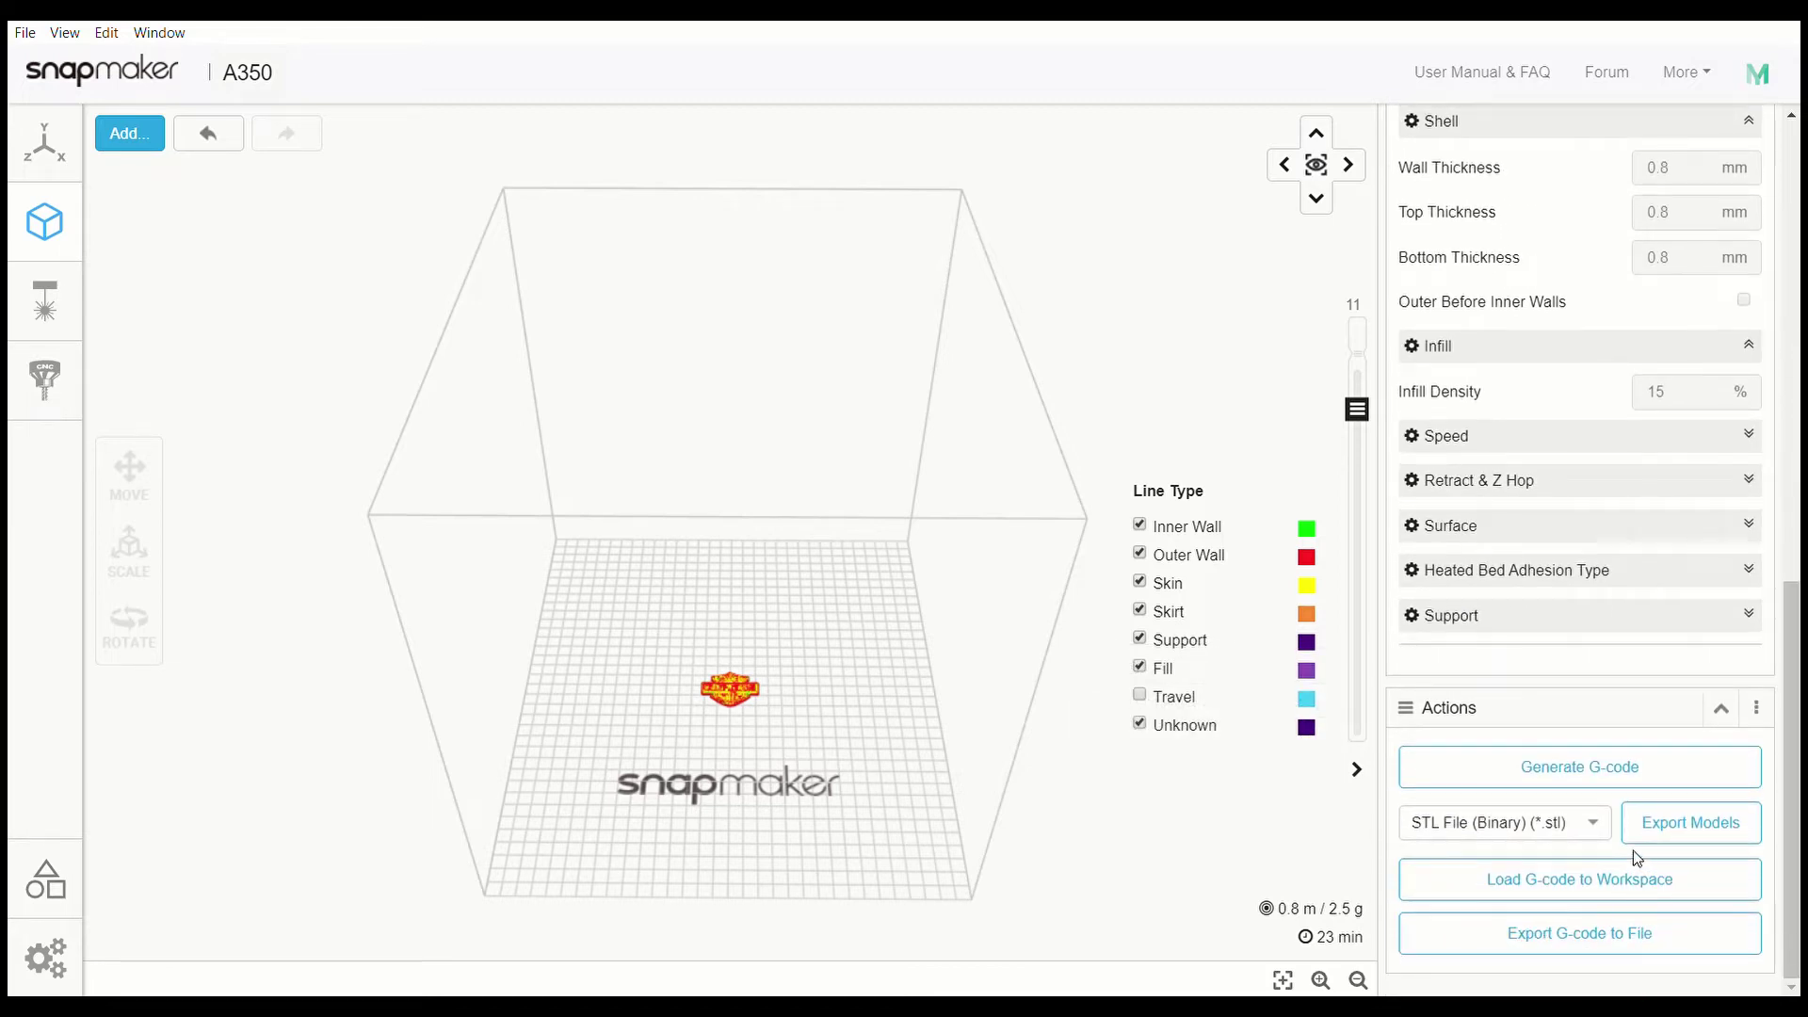
left_click(1598, 778)
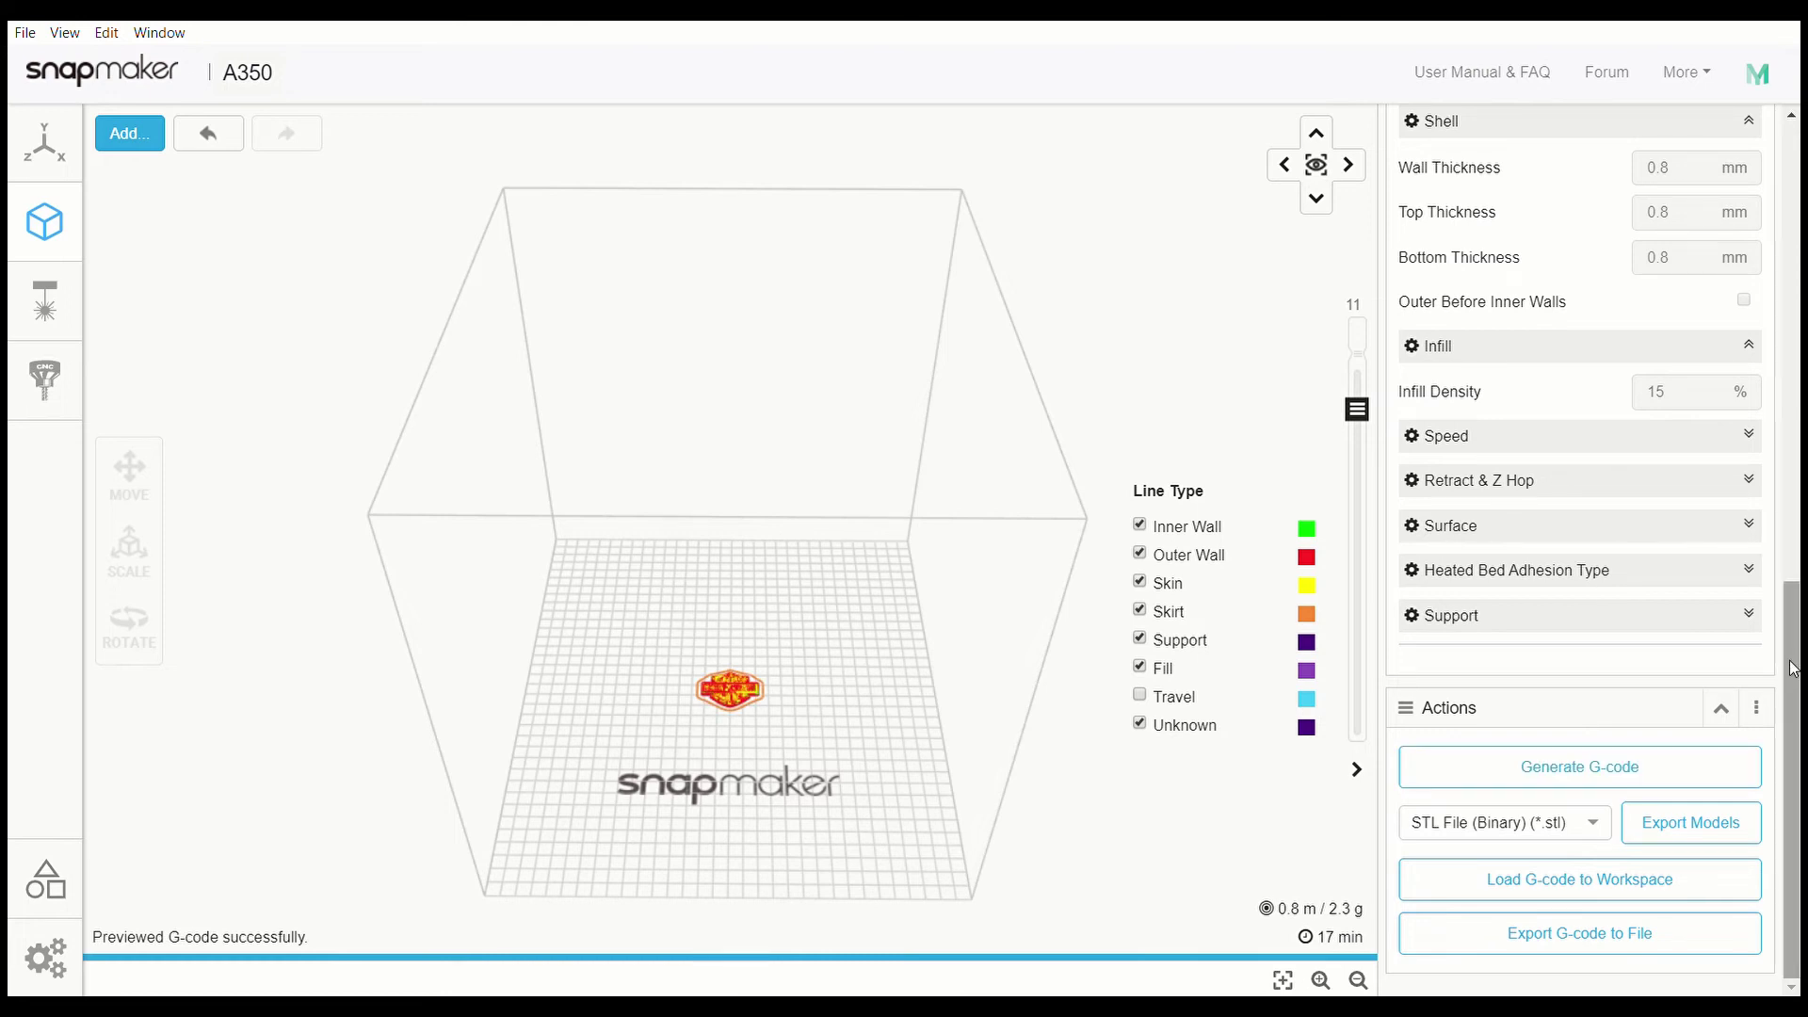
left_click(1749, 346)
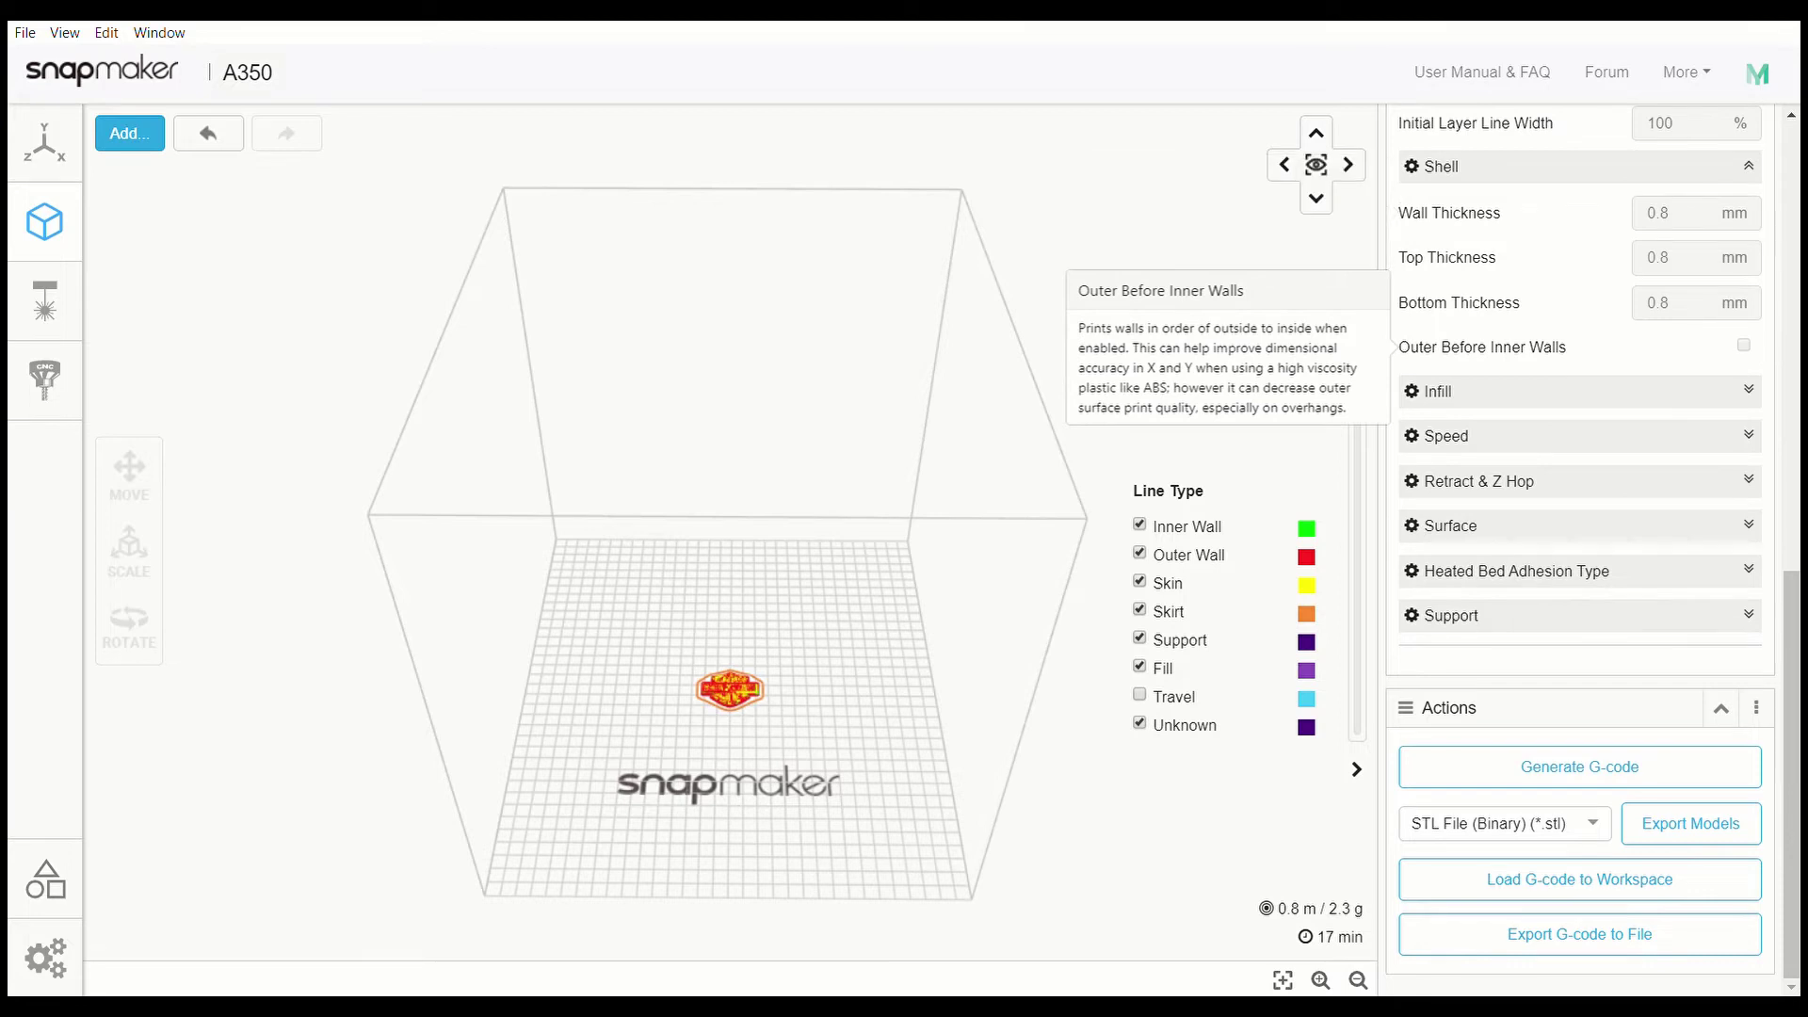
scroll(1797, 648, "up", 3)
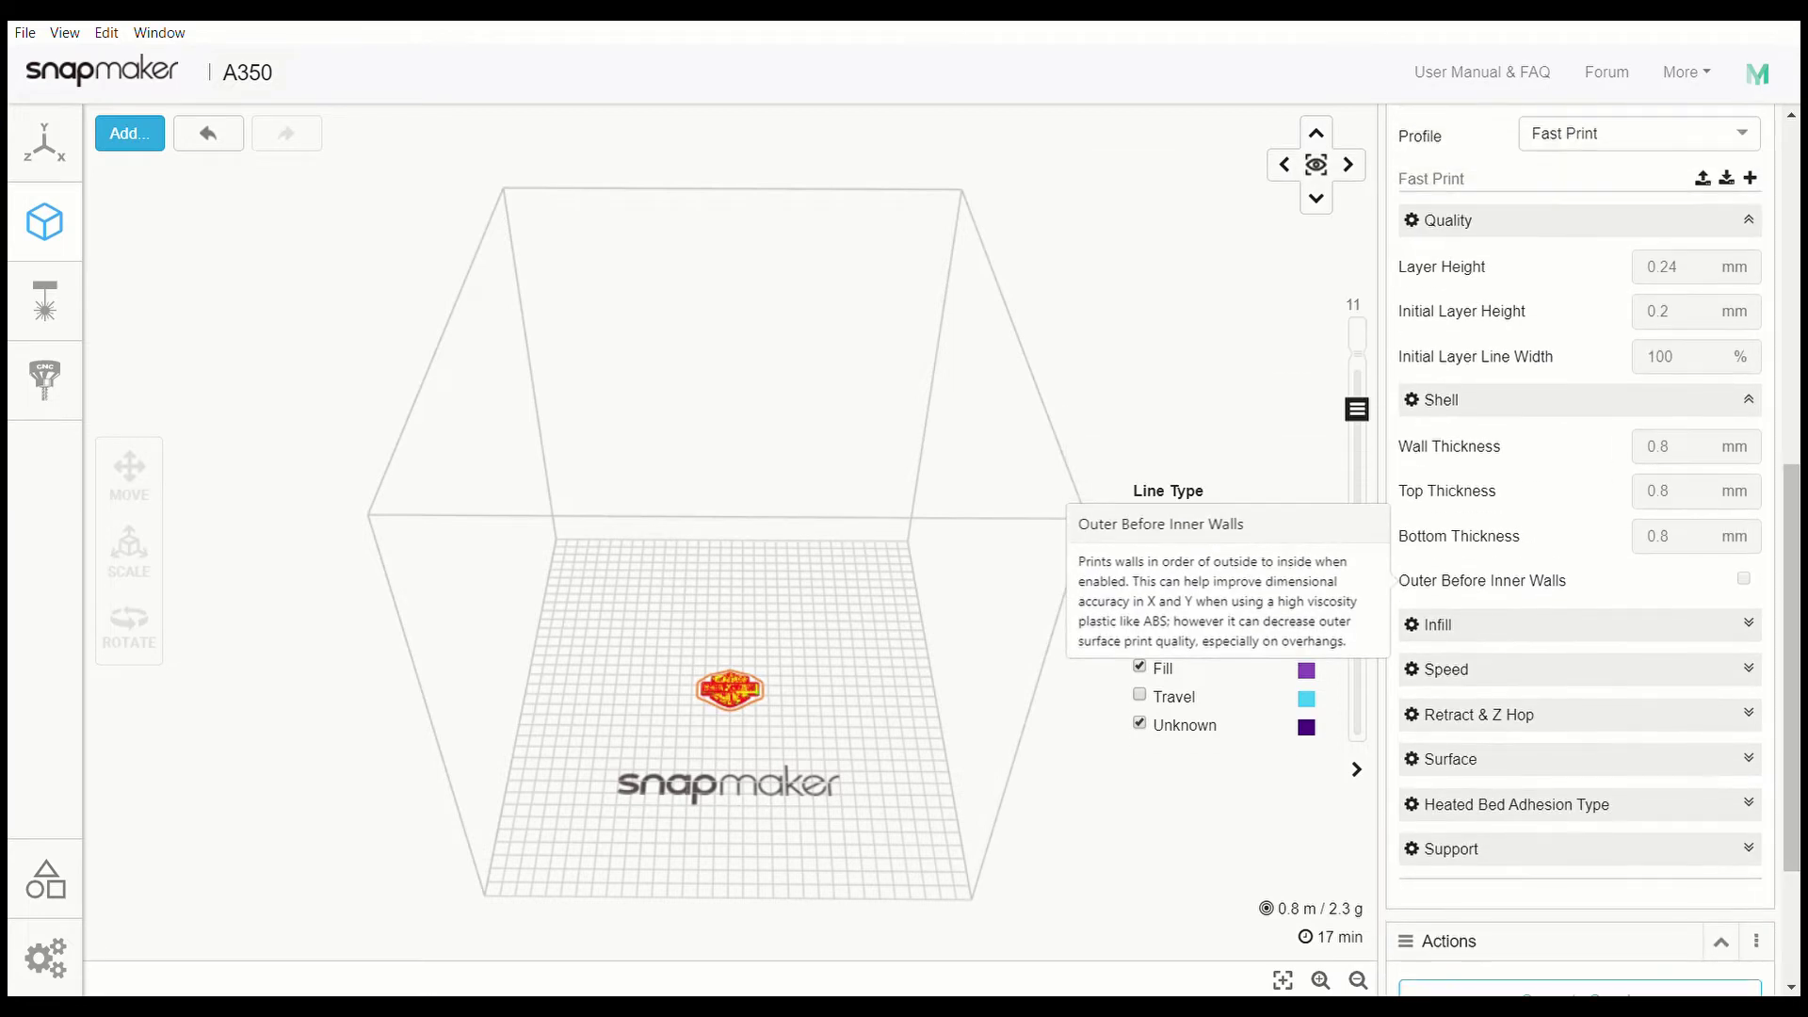
left_click(1749, 402)
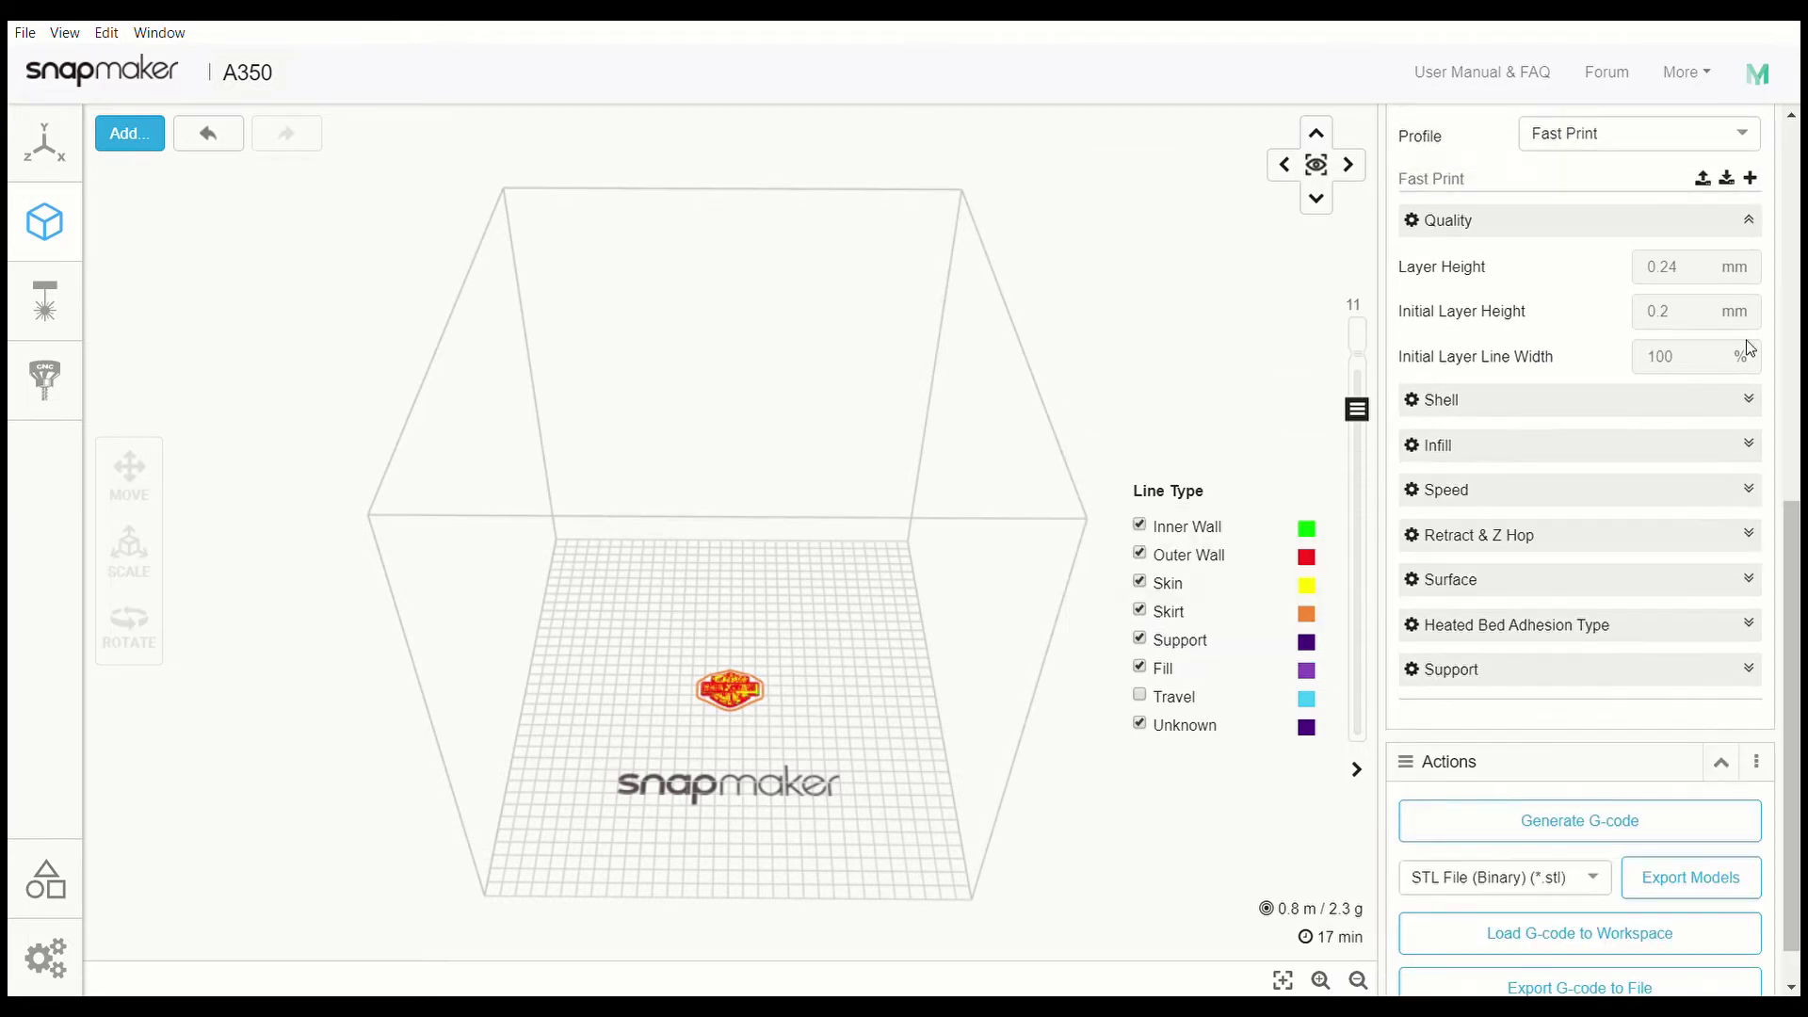
left_click(1754, 222)
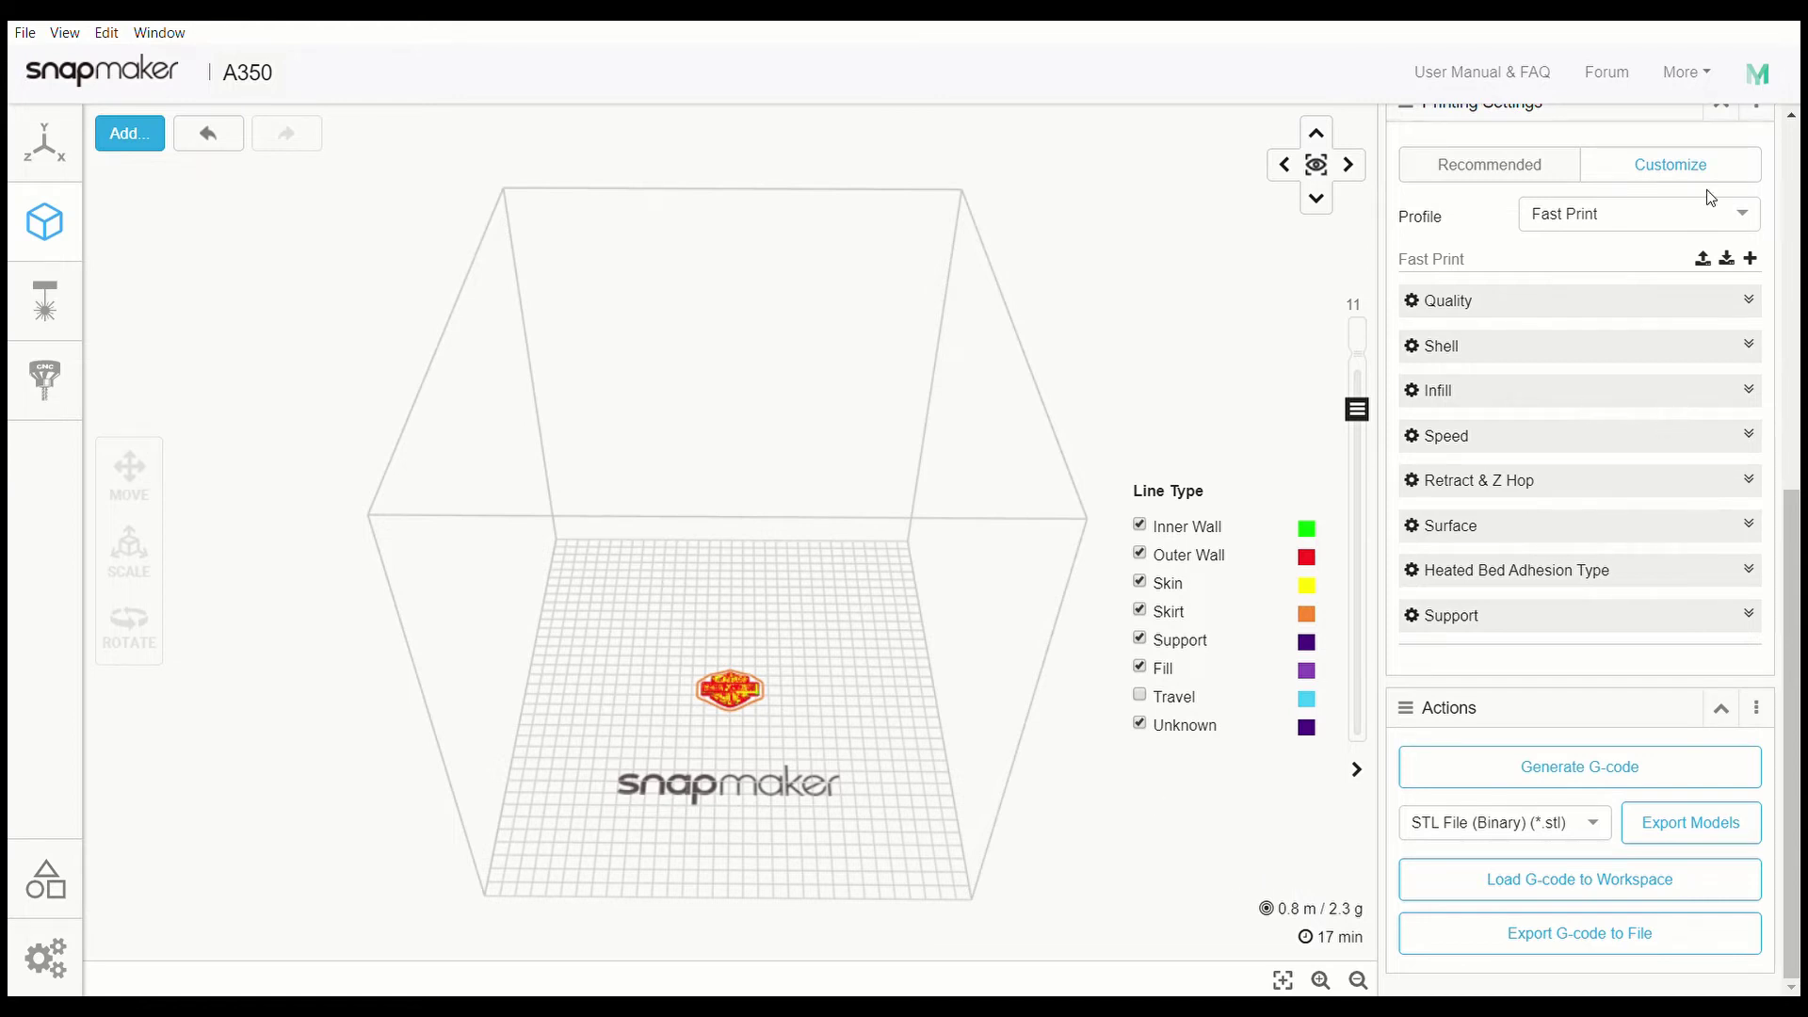
Step: Select Normal Quality and generate G-code, estimating 30 minutes and 2.4 g
left_click(1746, 219)
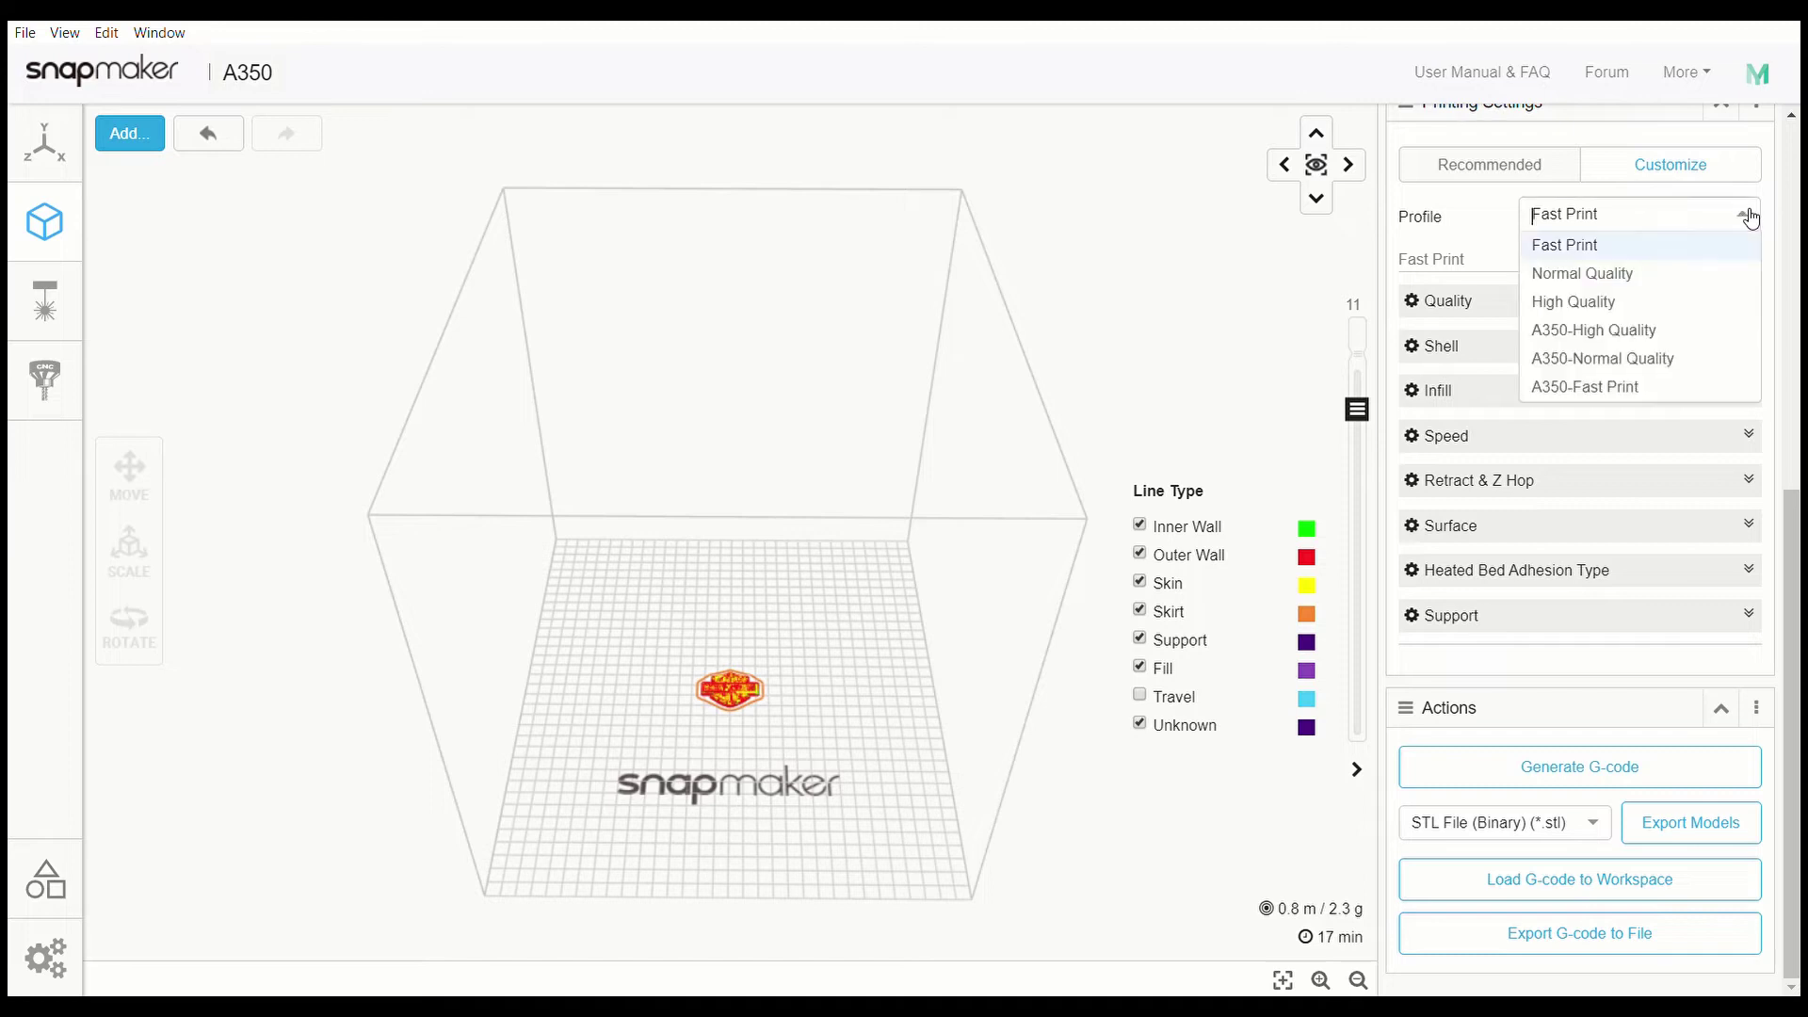
left_click(1639, 280)
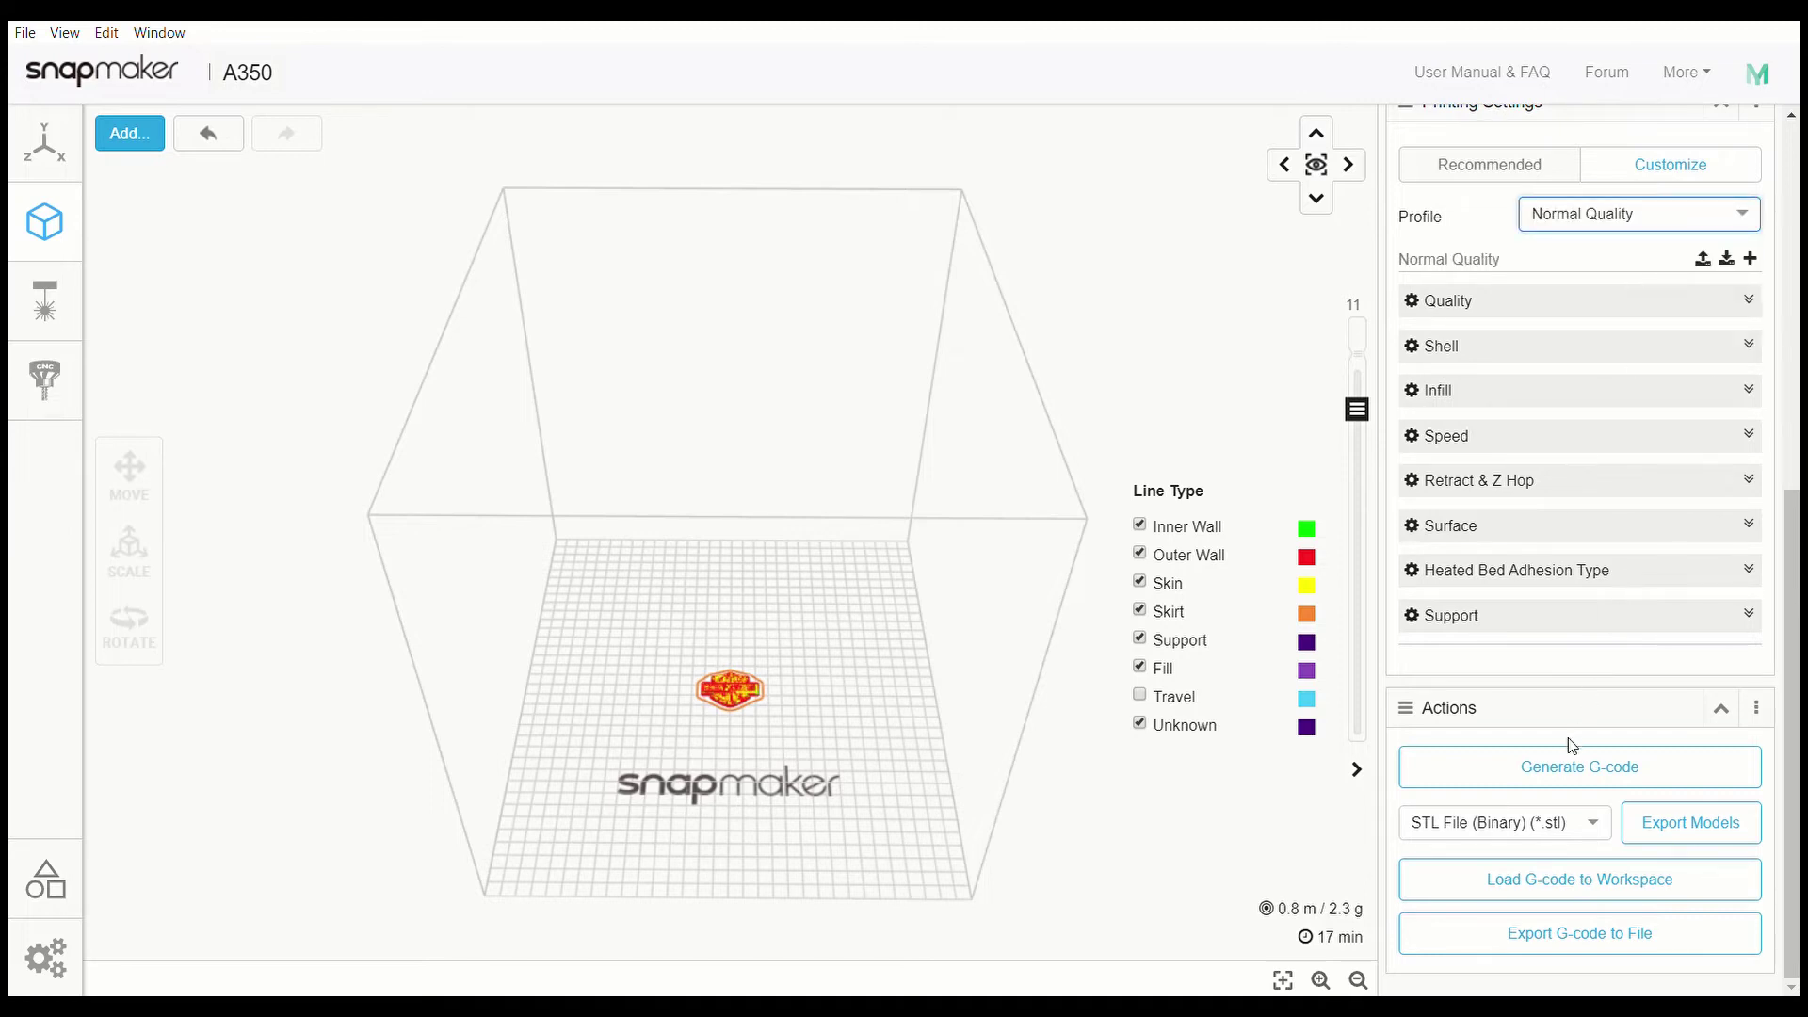
left_click(1545, 774)
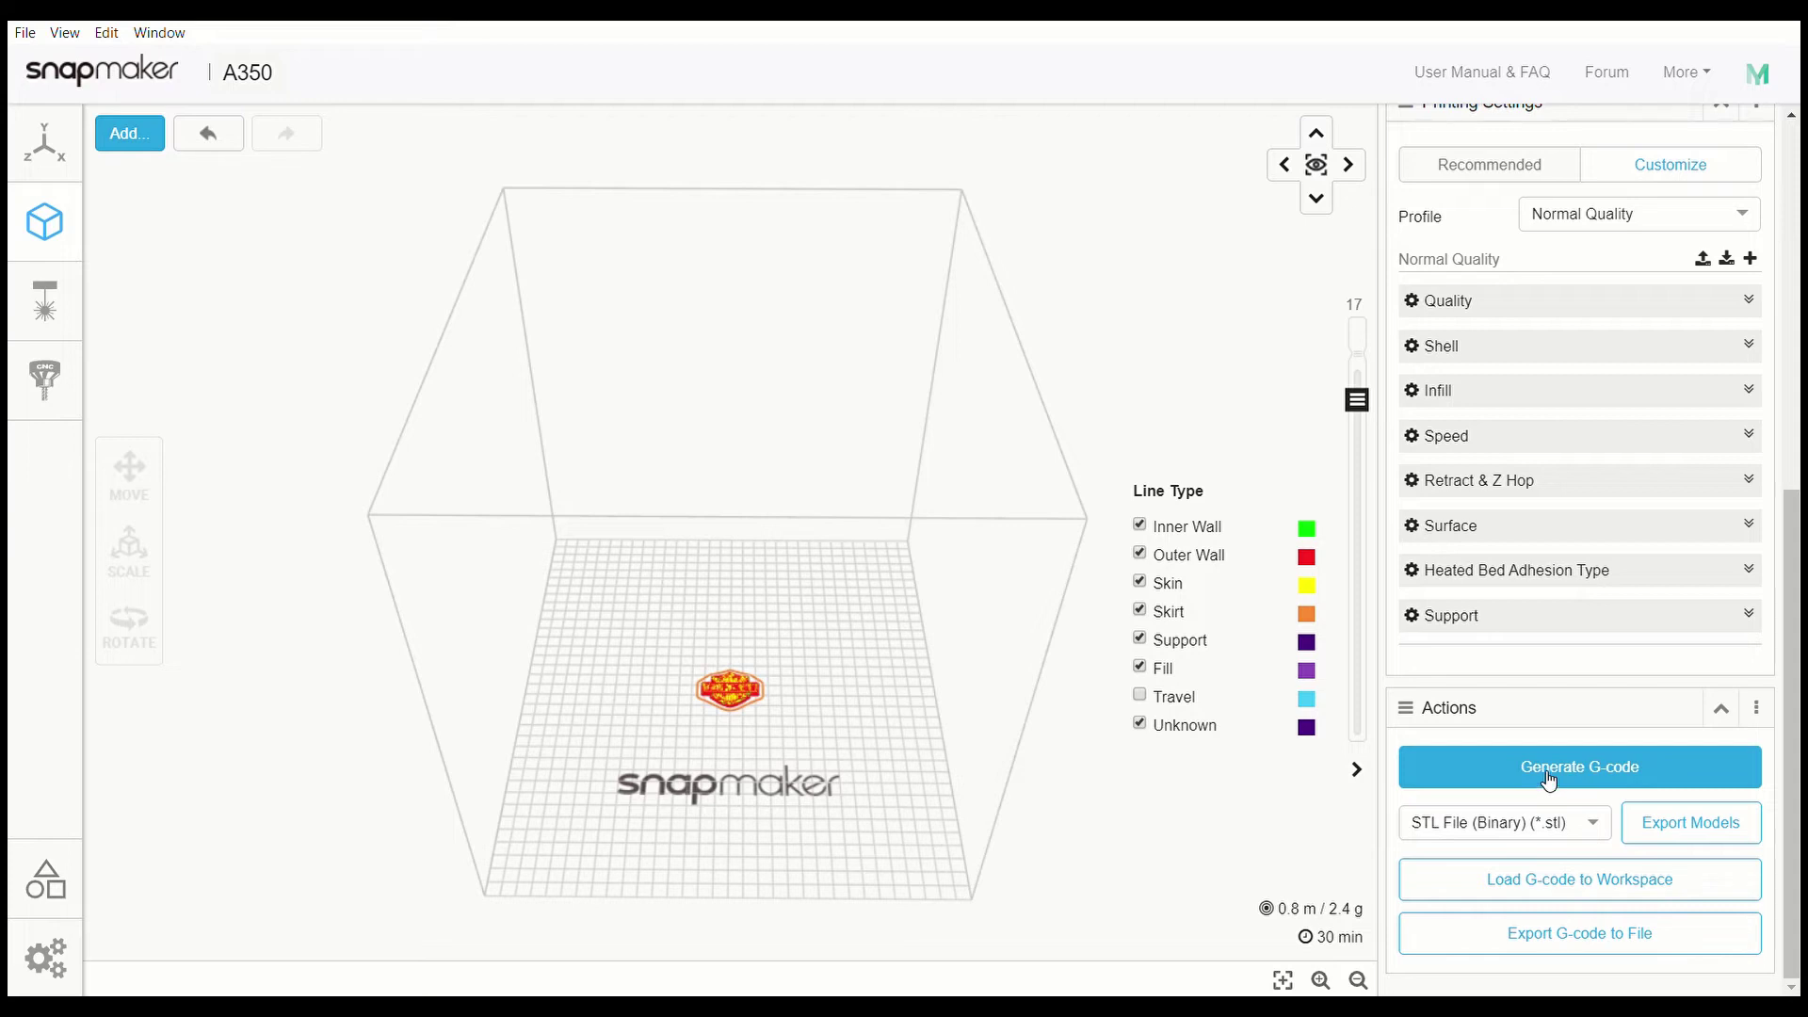
Step: Slice the emblem with High Quality, giving a 1 h 12 min estimate
left_click(1731, 215)
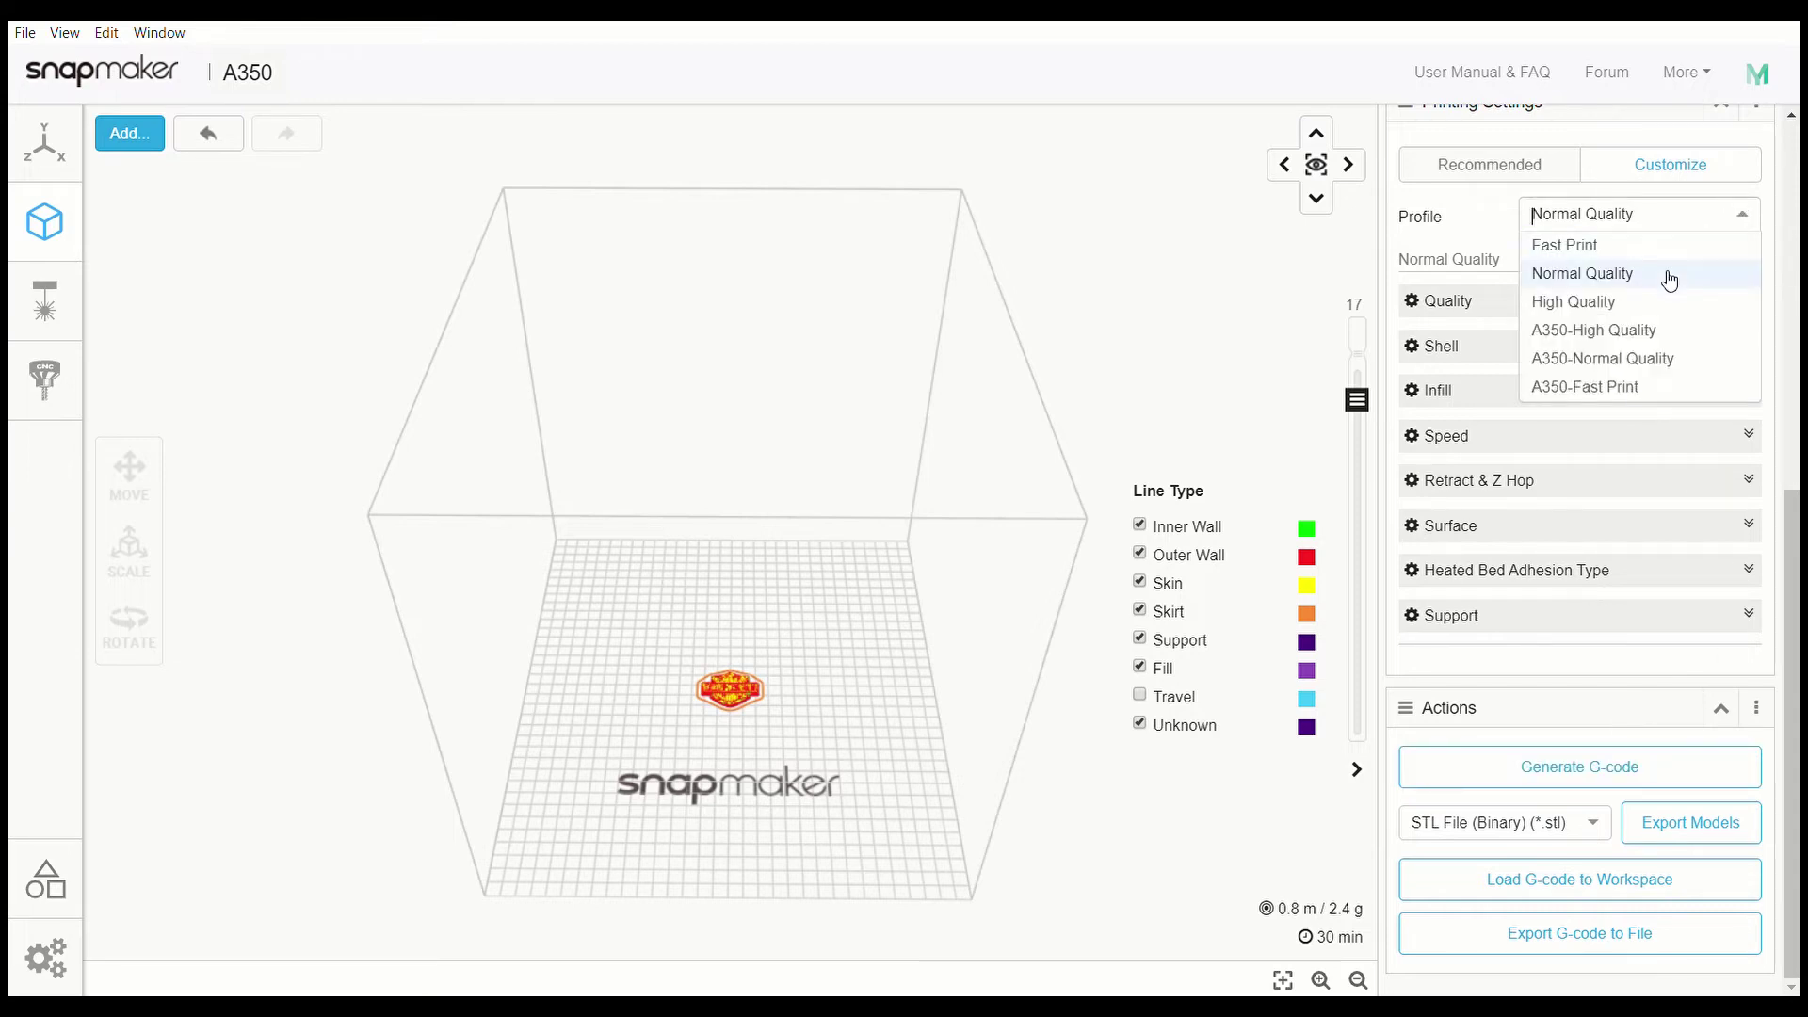
left_click(1655, 305)
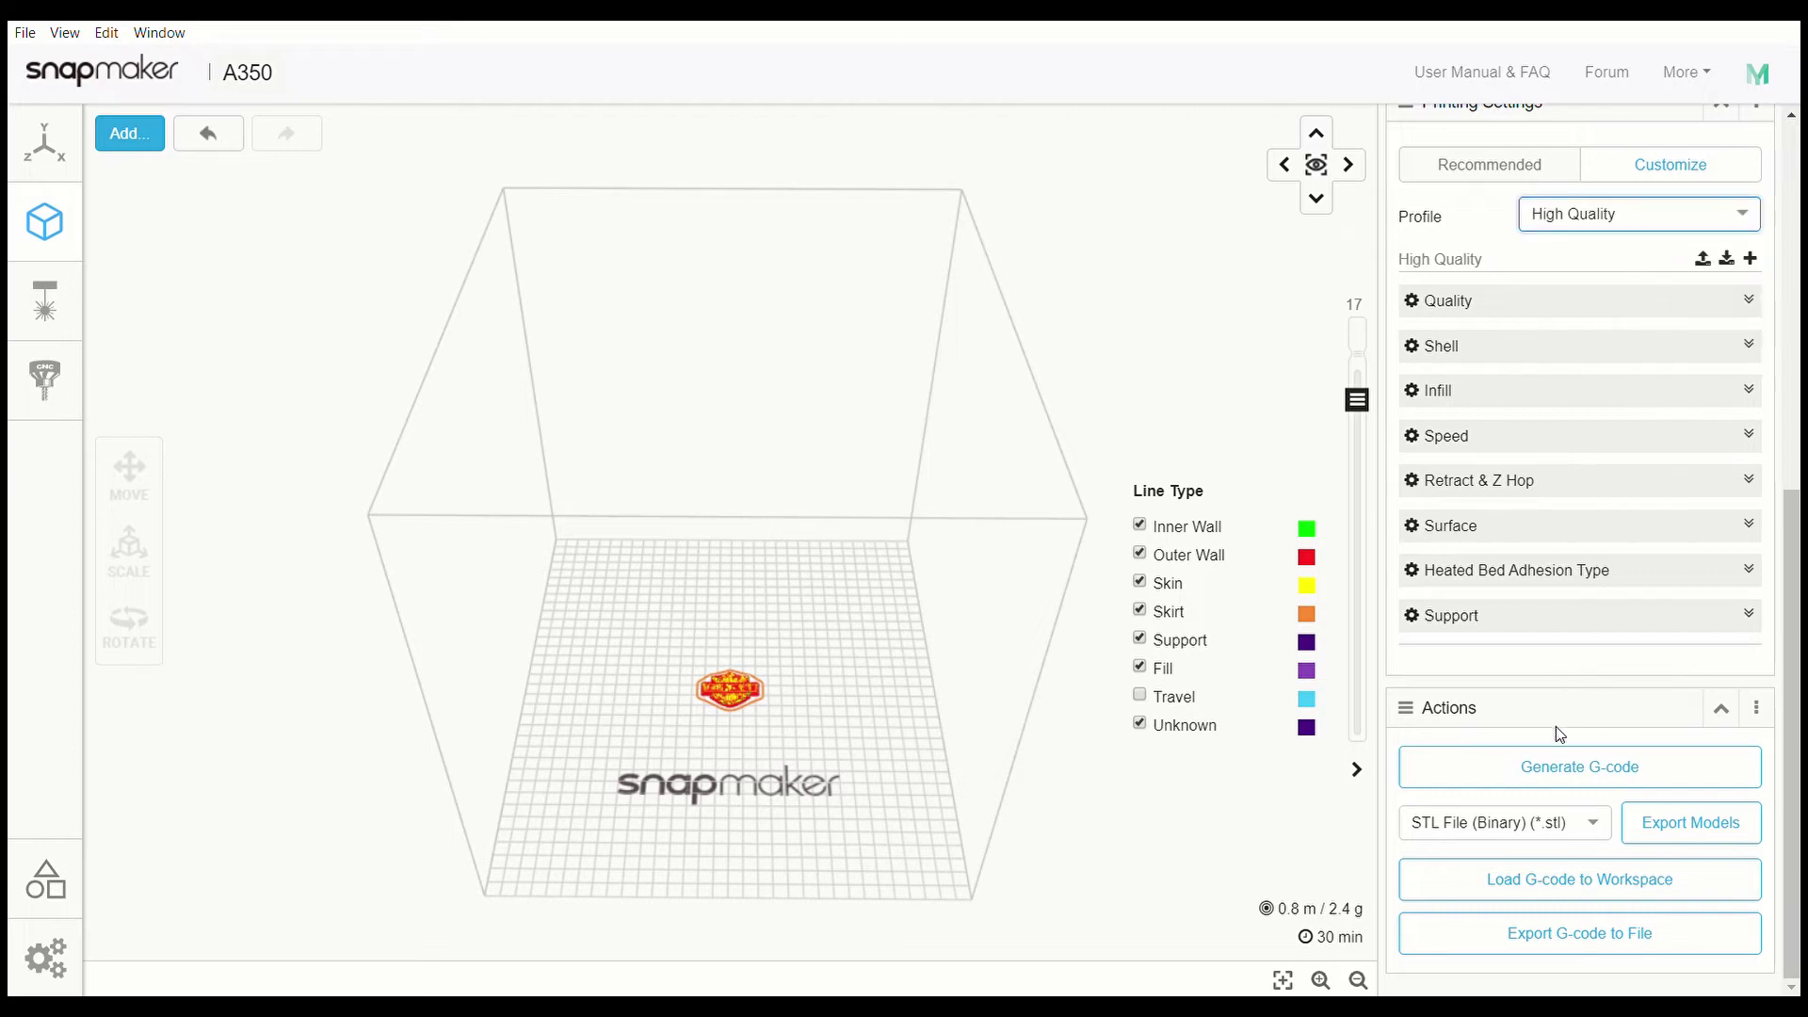
left_click(1590, 775)
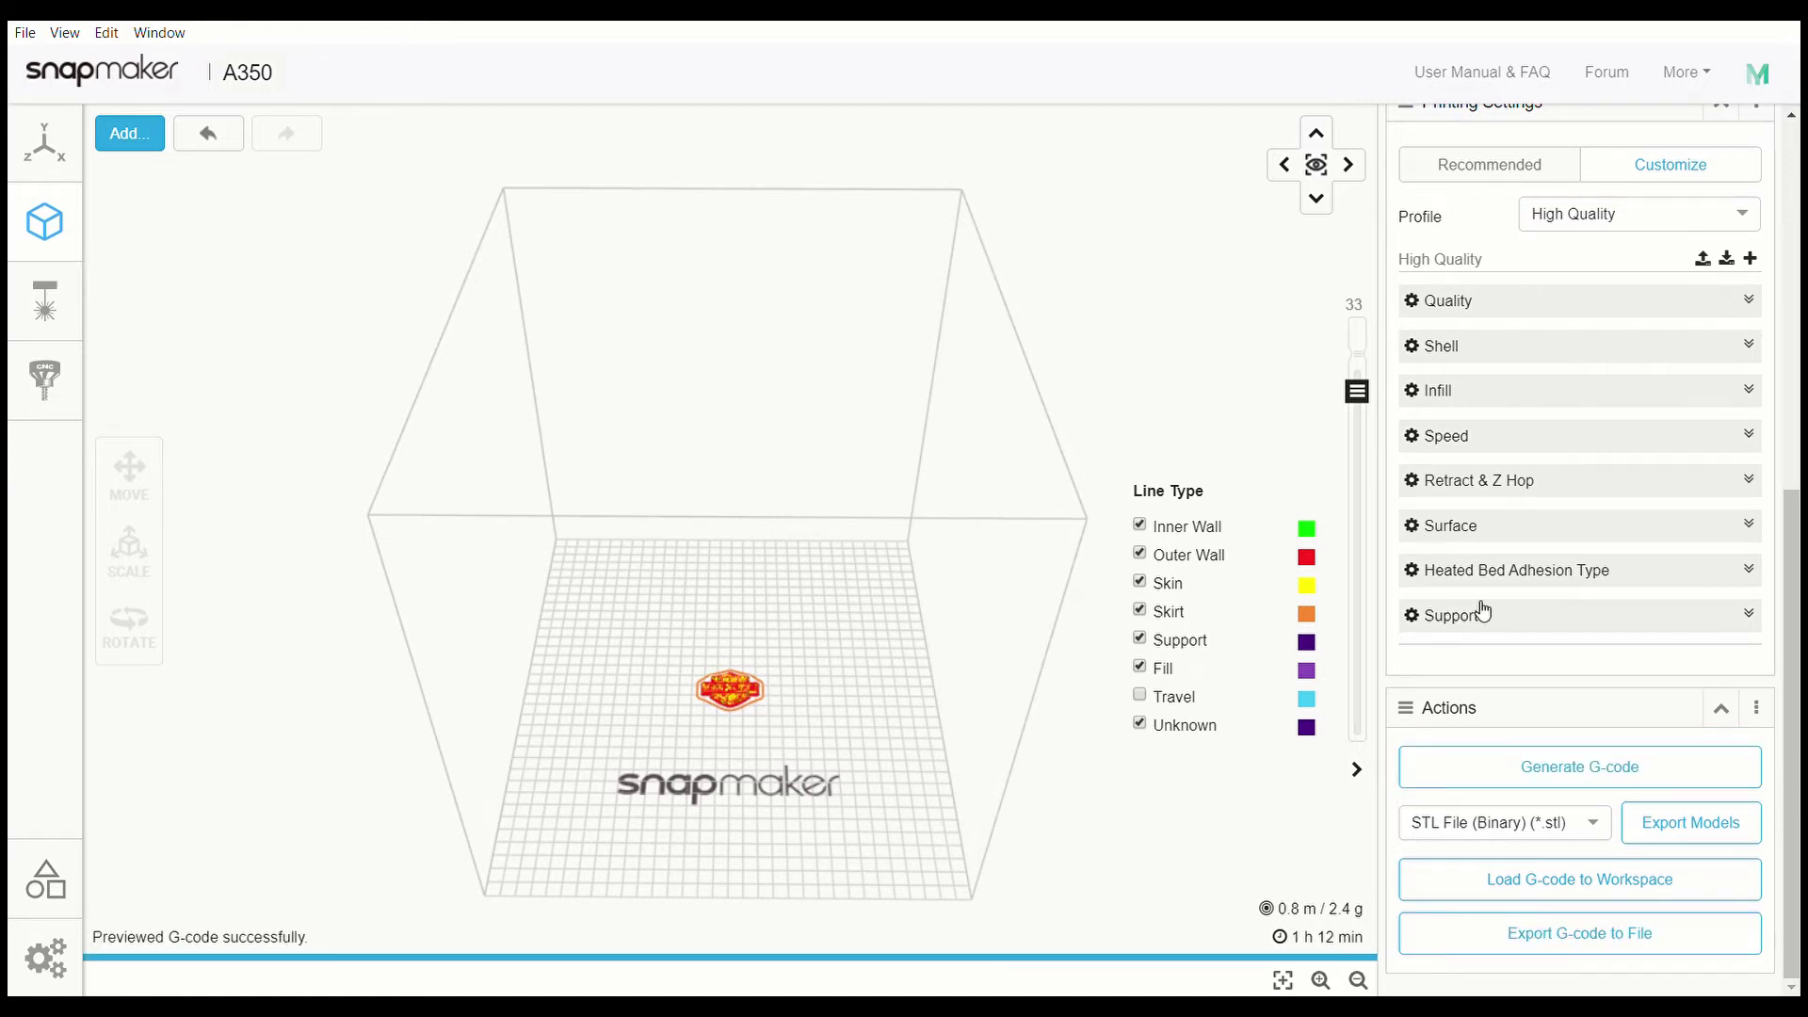
Step: Re-slice with A350-High Quality, bringing the estimate back to 23 minutes and 2.5 g
left_click(1707, 224)
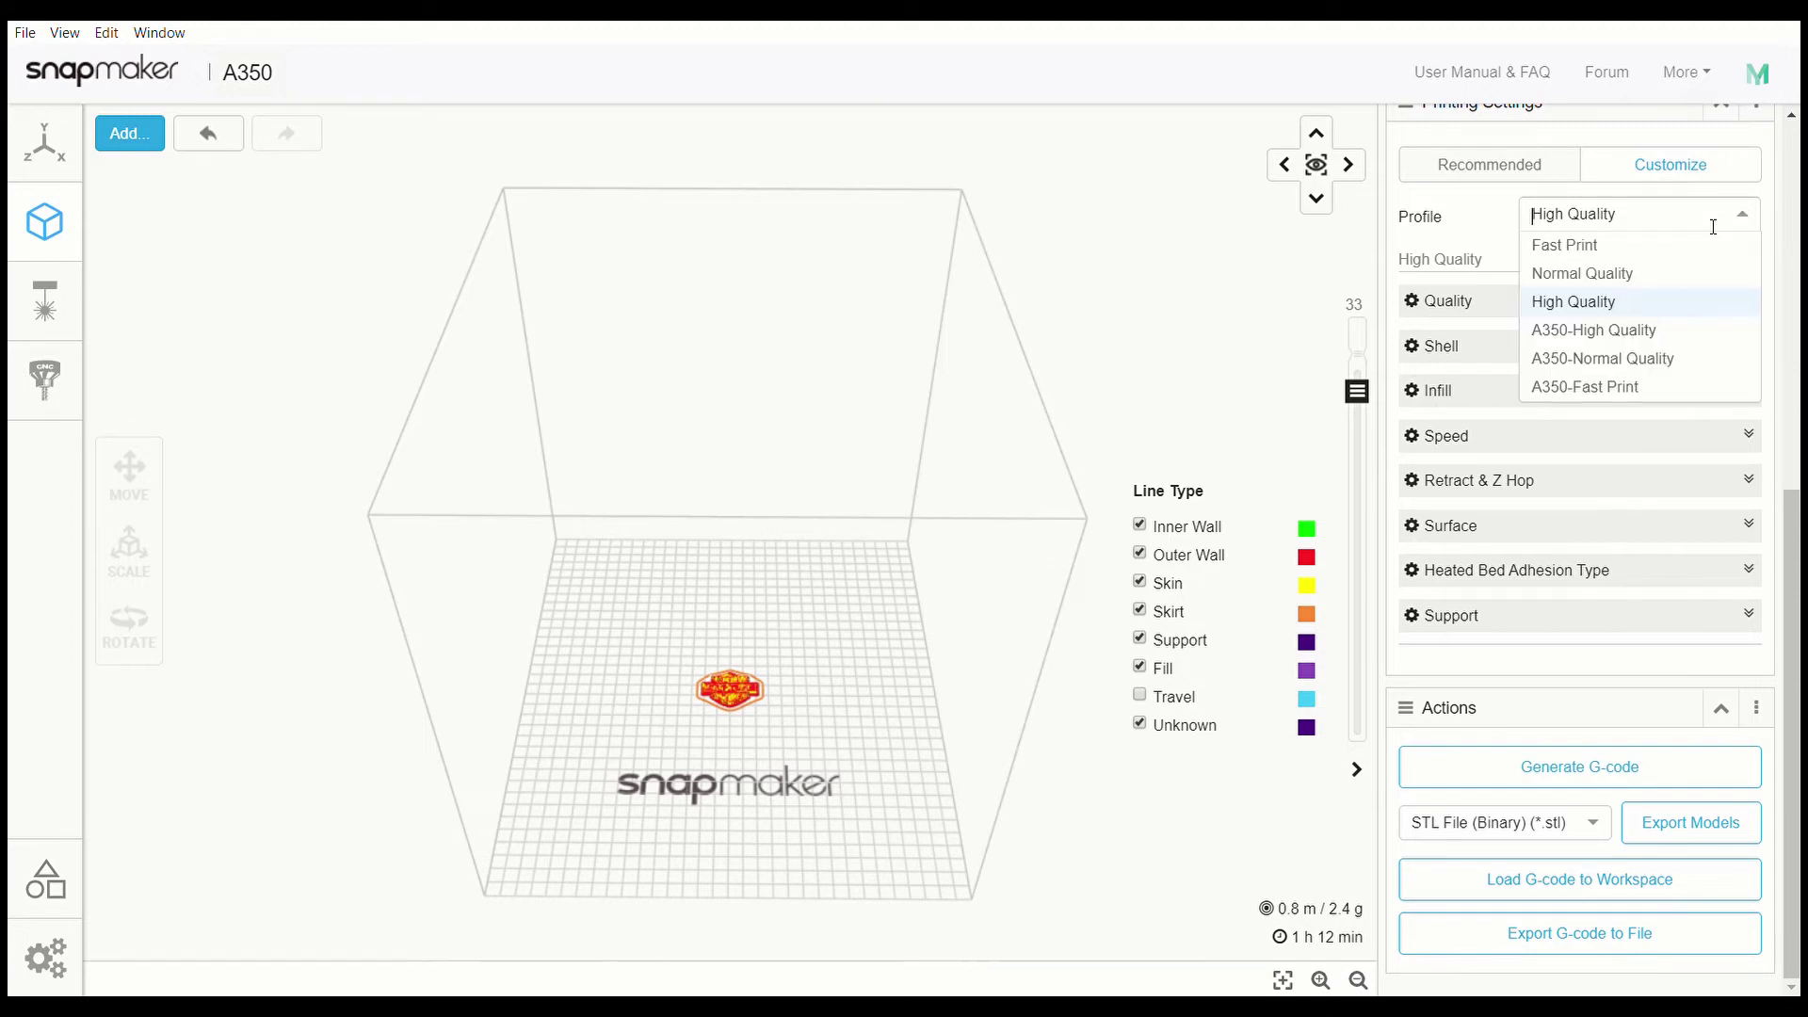
left_click(1663, 337)
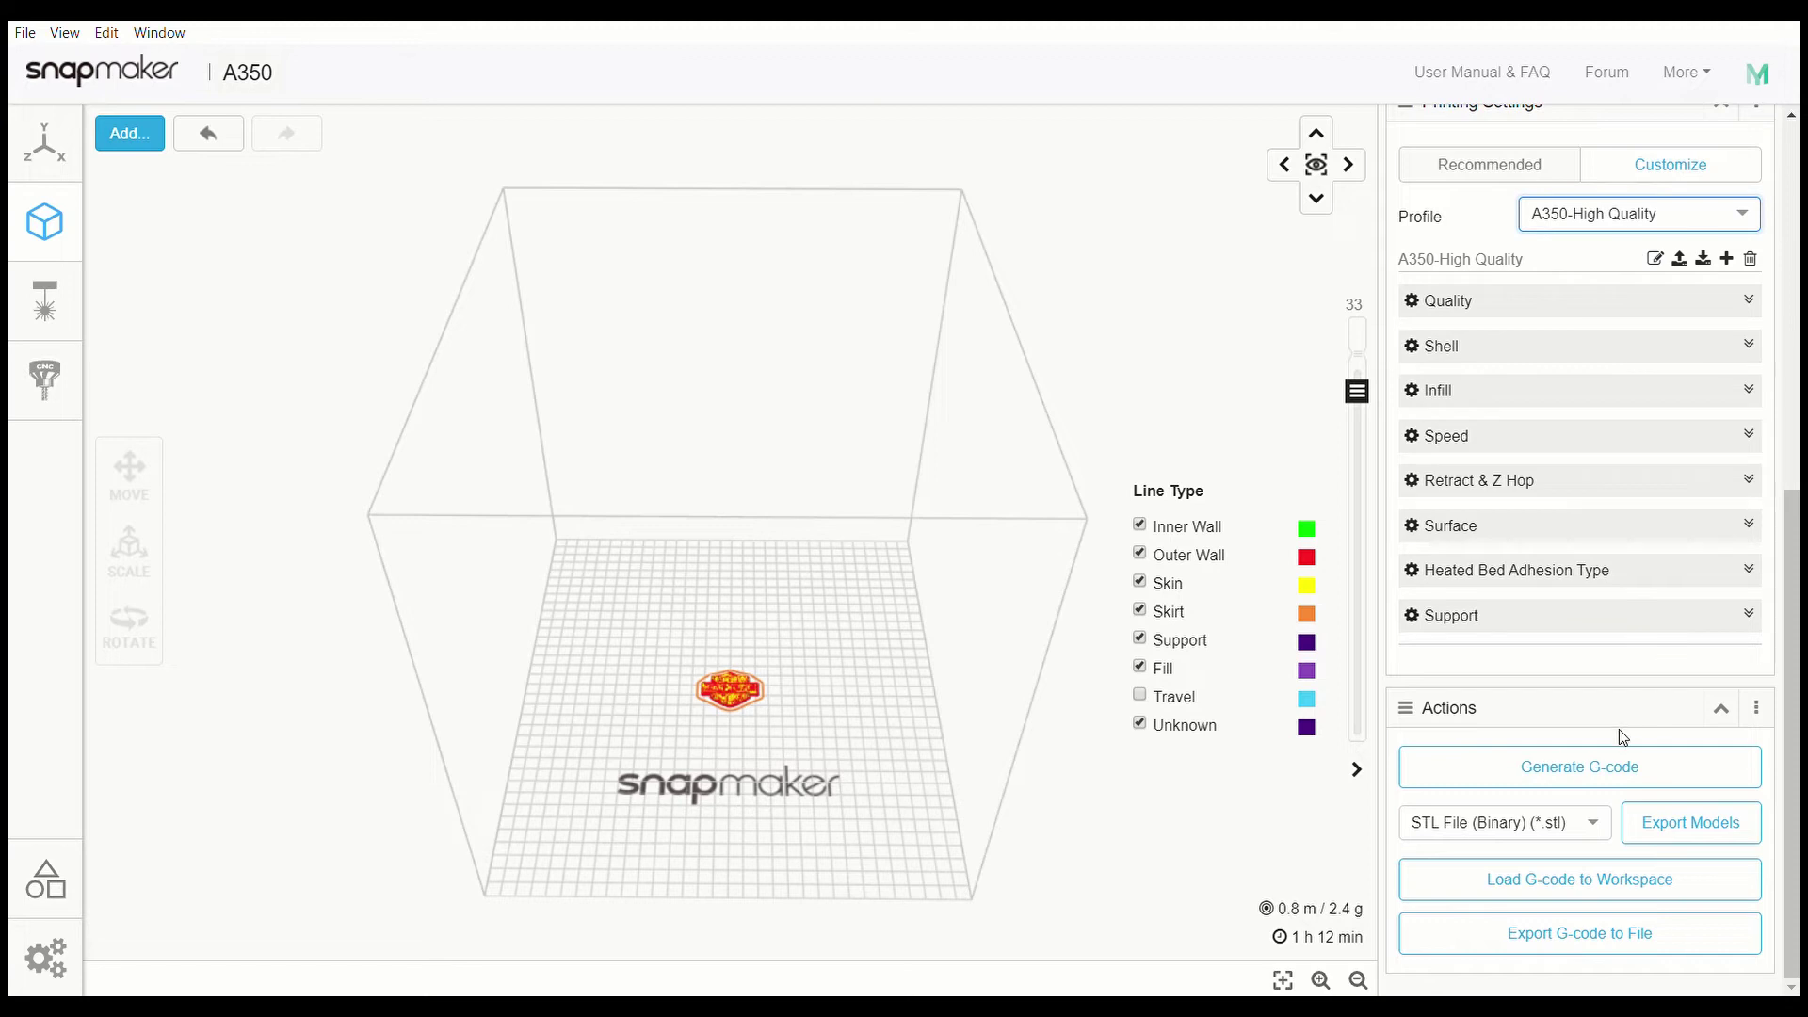
left_click(1580, 771)
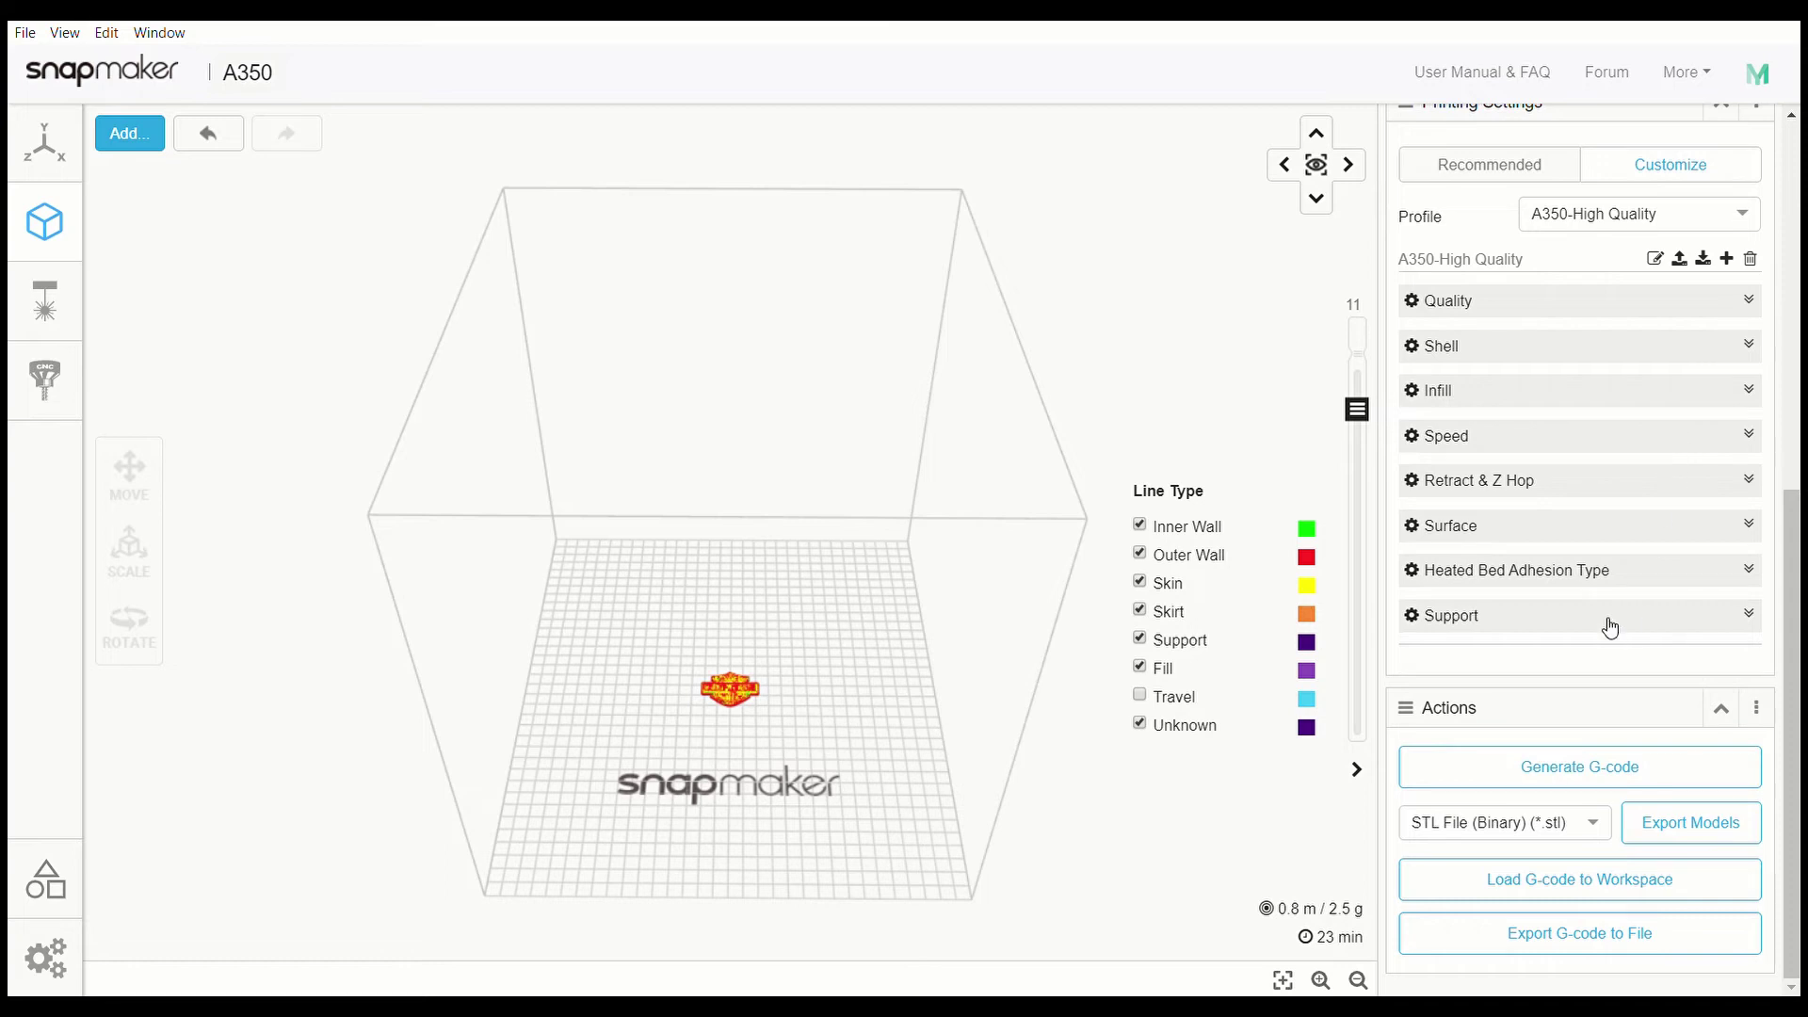
Step: Select A350-Normal Quality and generate G-code, estimating 21 minutes and 2.5 g
left_click(1714, 216)
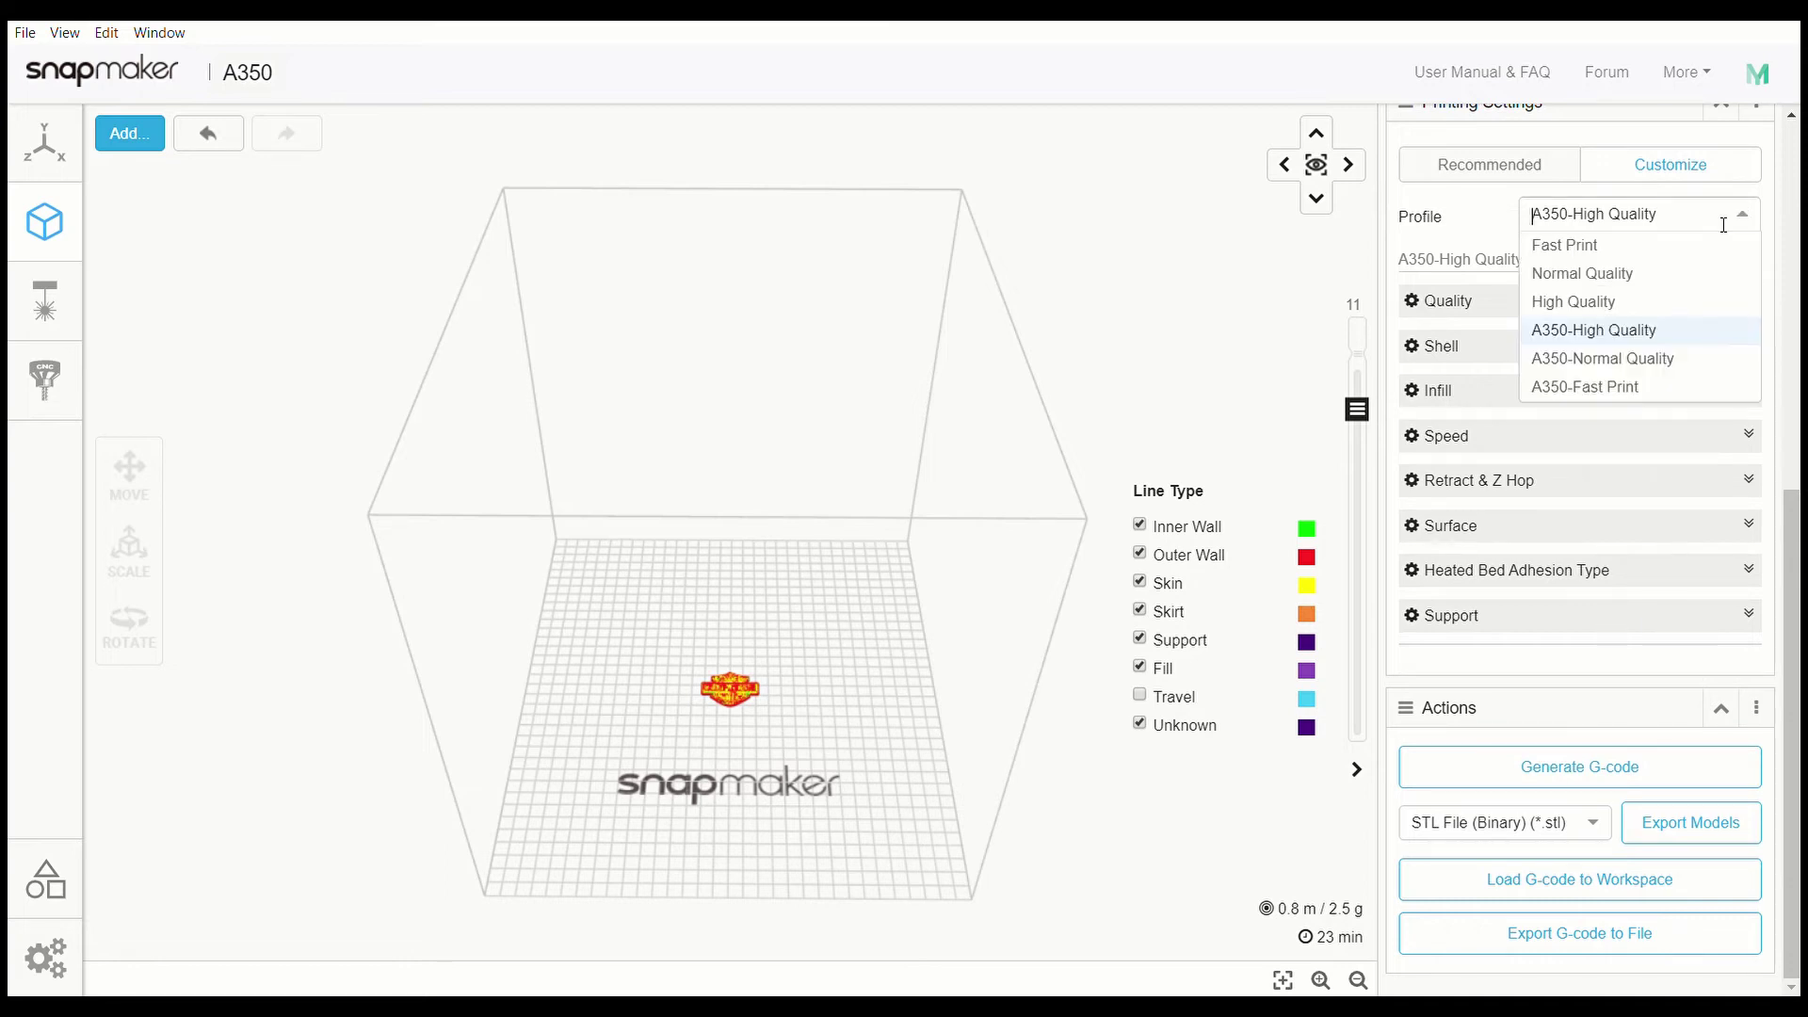
left_click(1649, 369)
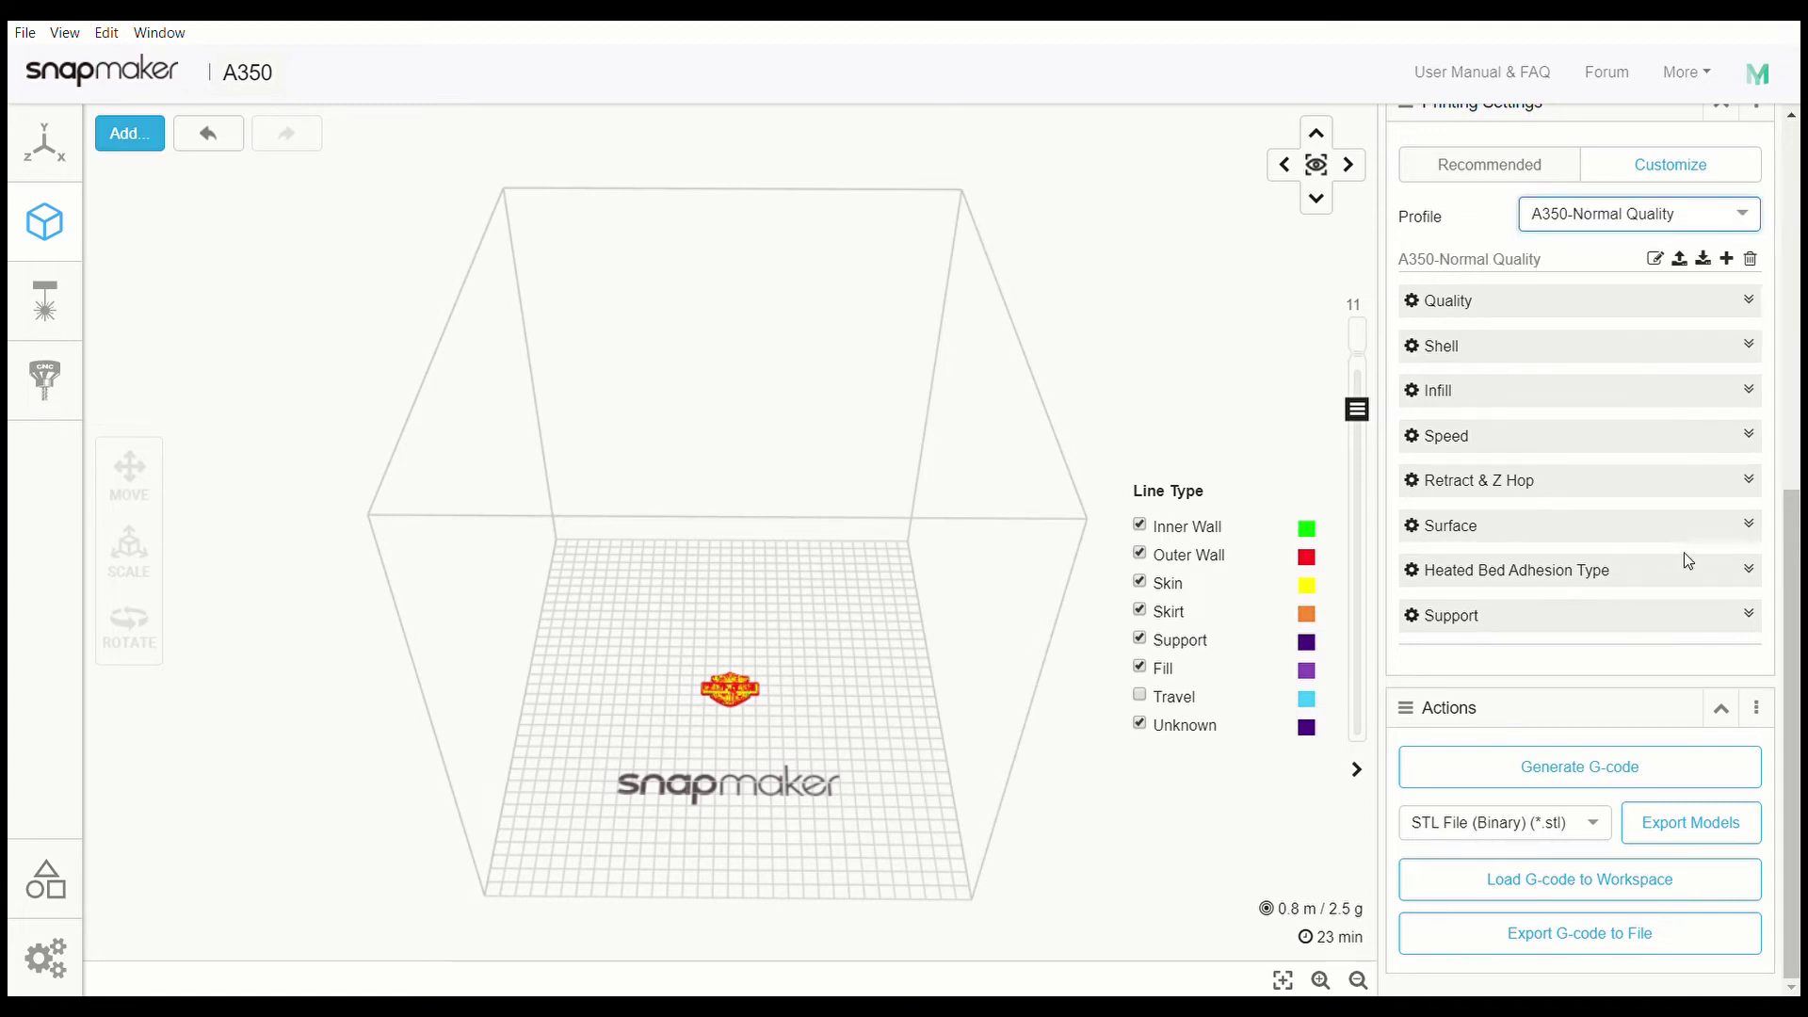
left_click(1613, 770)
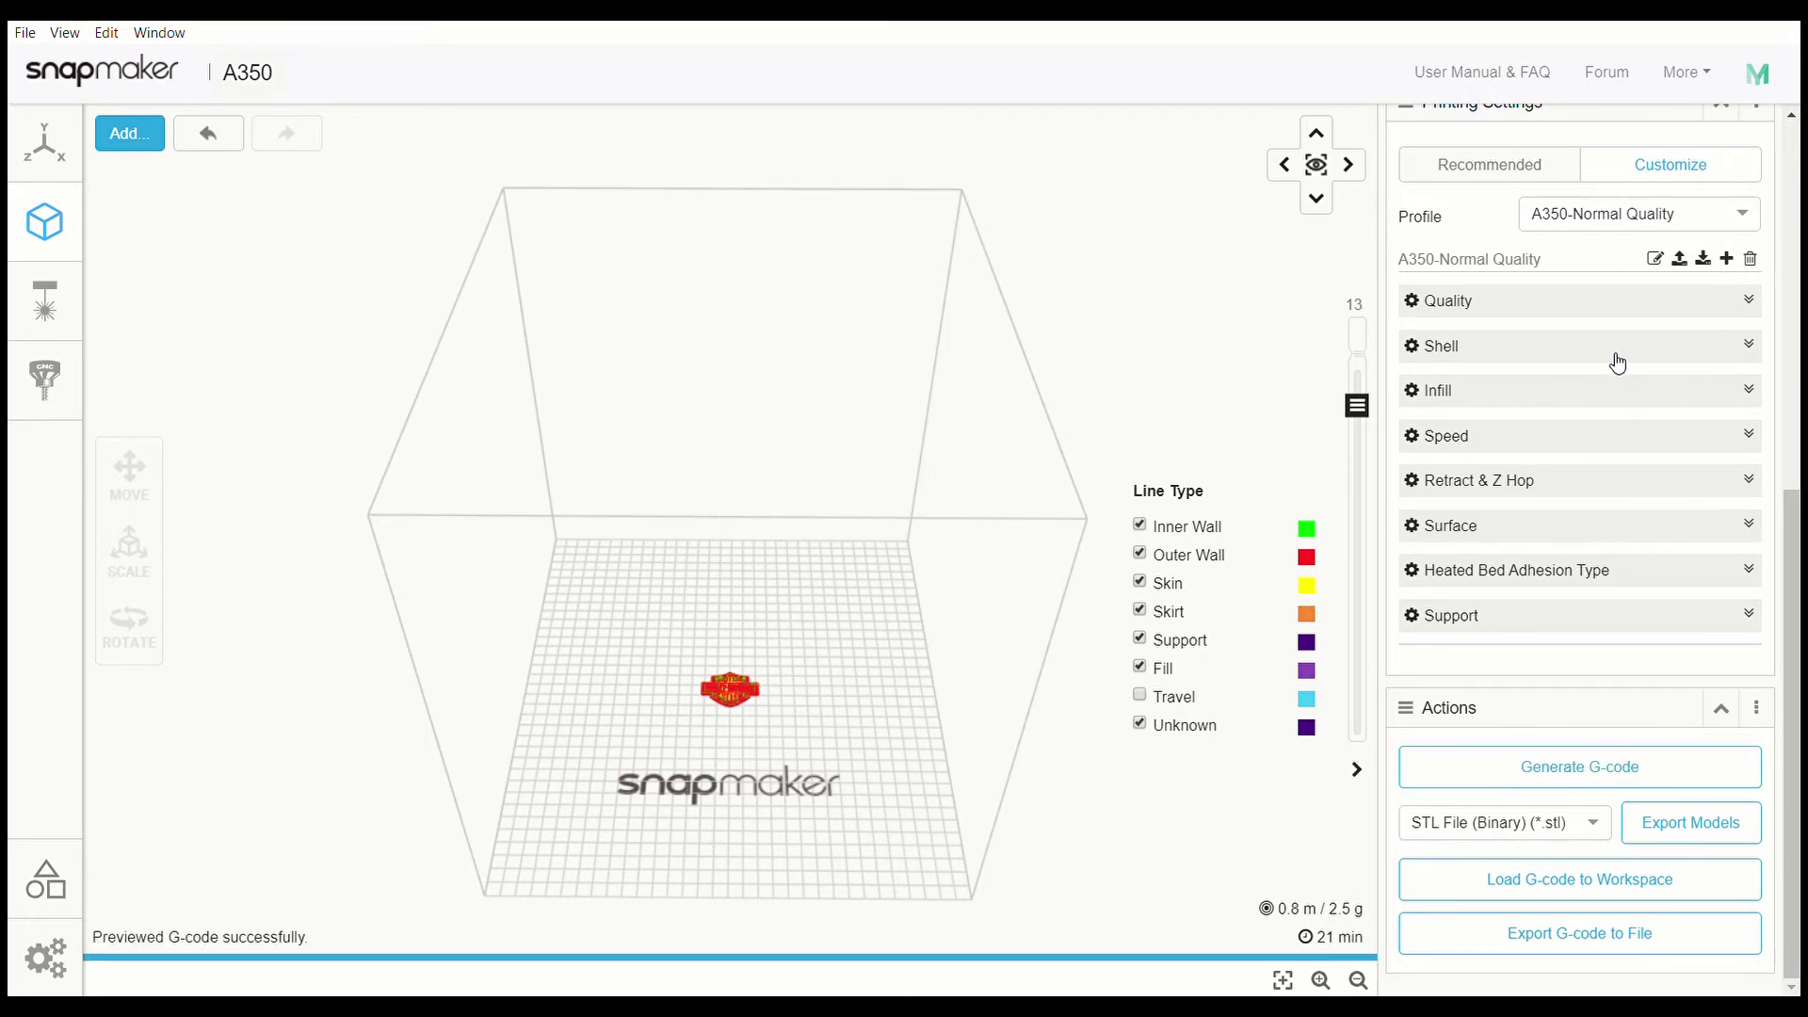
left_click(1655, 211)
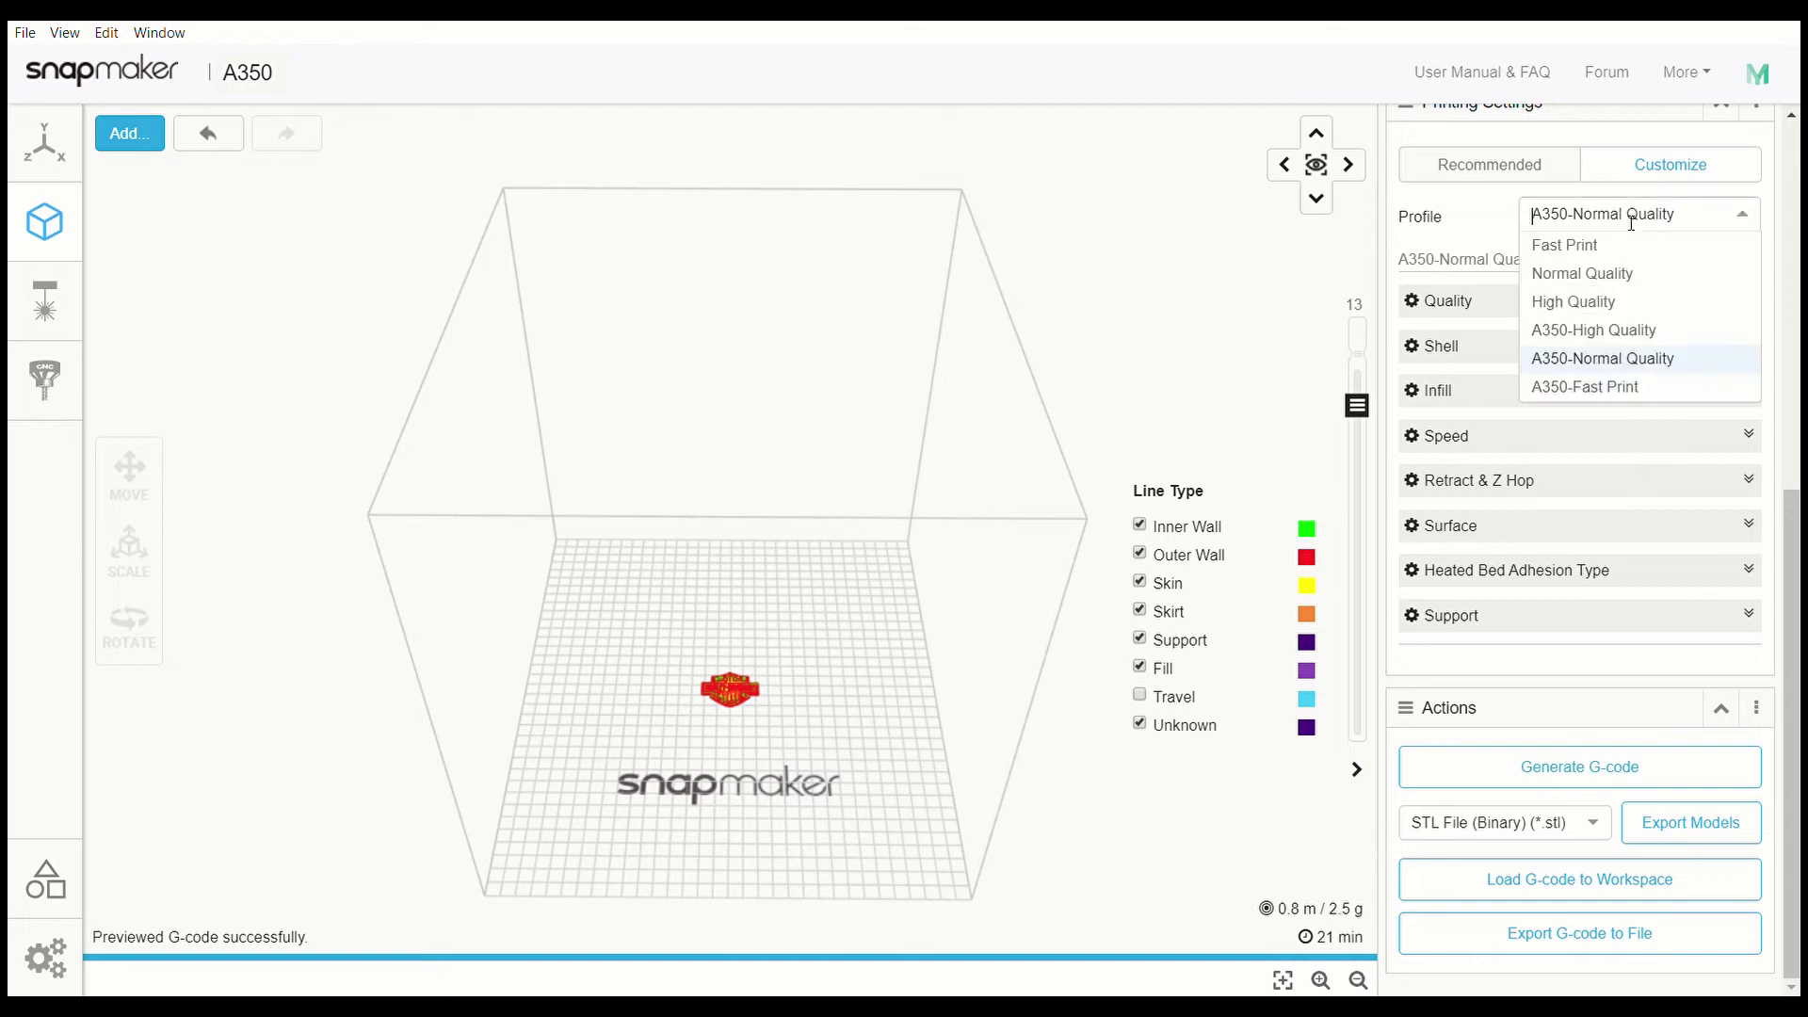
Step: Switch to A350-Fast Print and slice, producing a 25 minute, 2.5 g estimate
left_click(1646, 387)
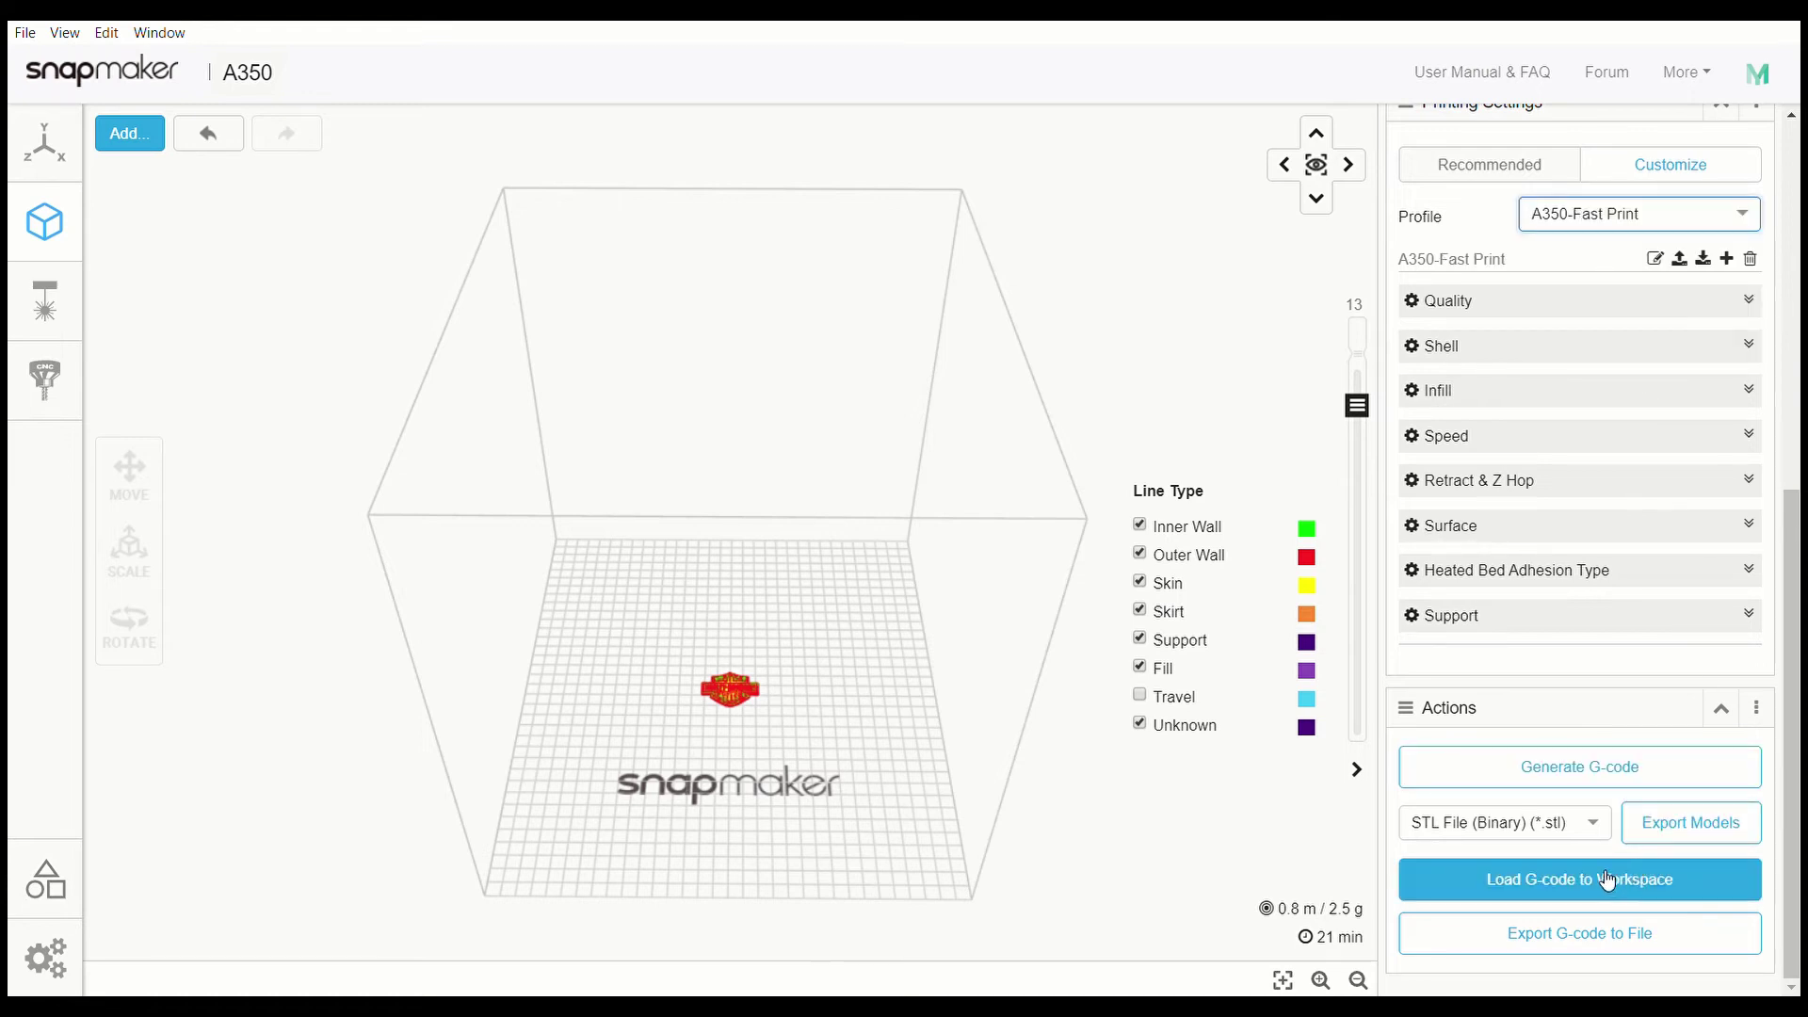
left_click(1584, 781)
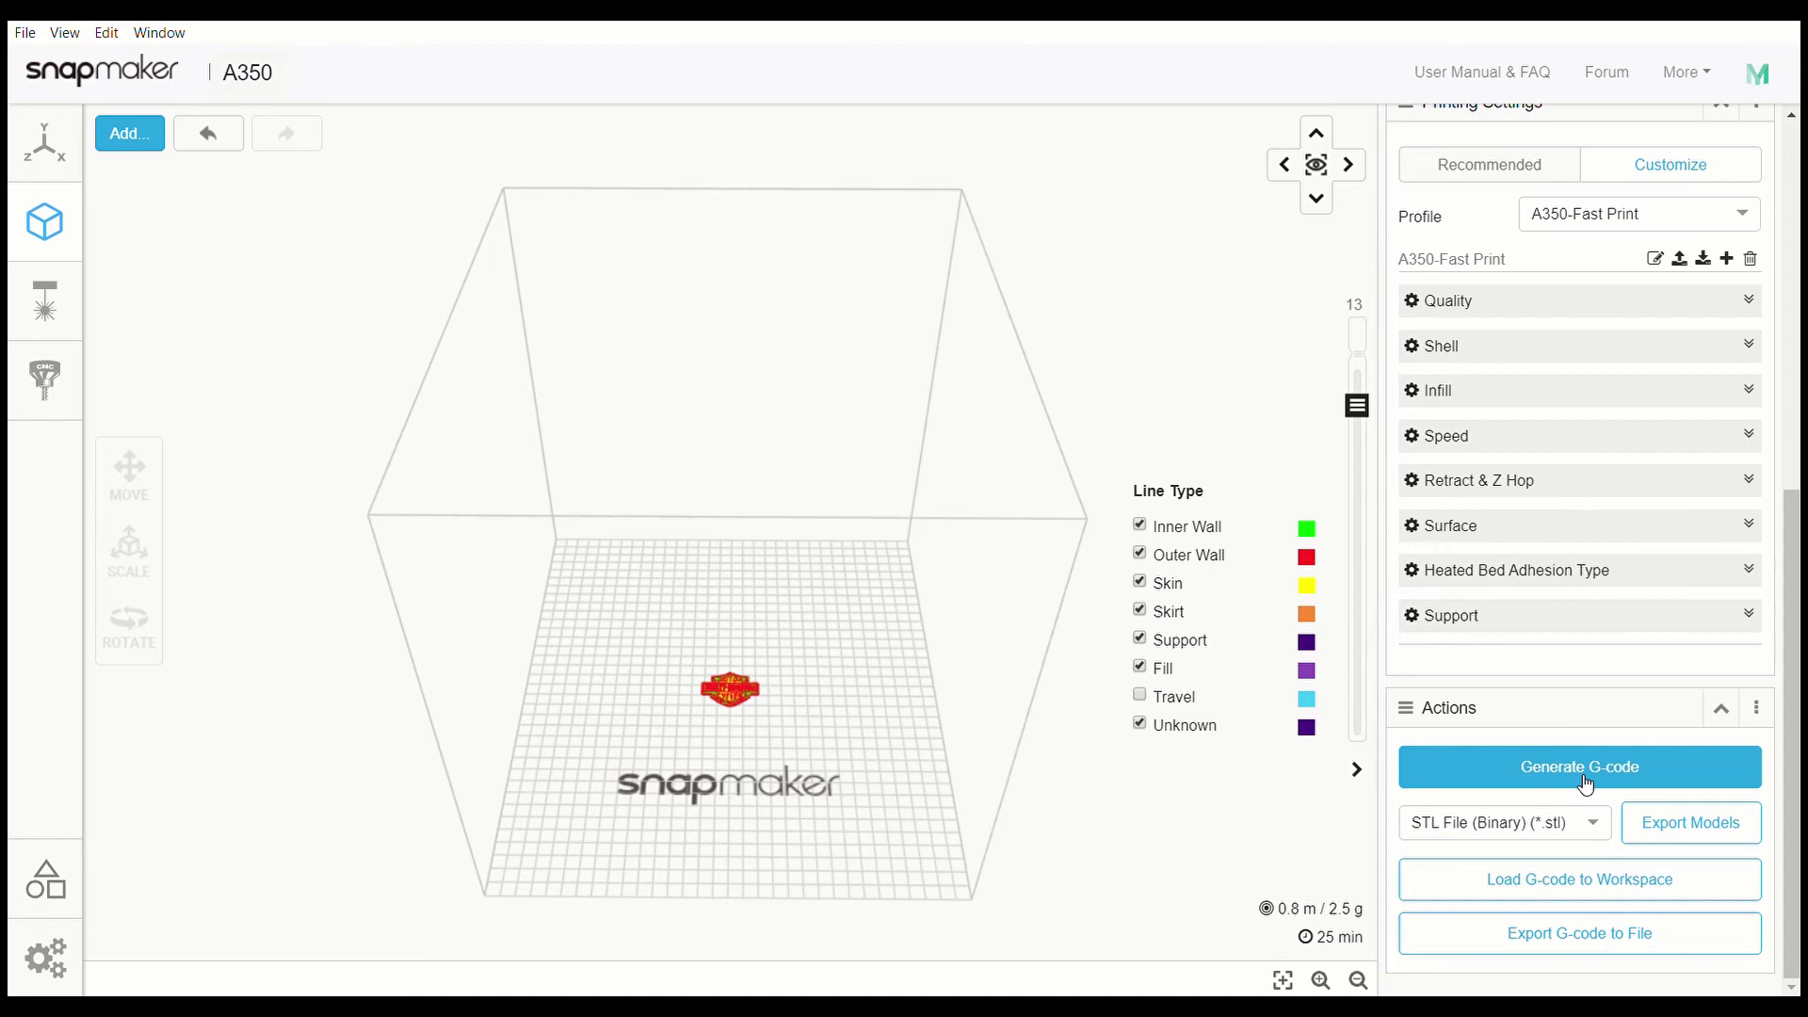
left_click(1698, 215)
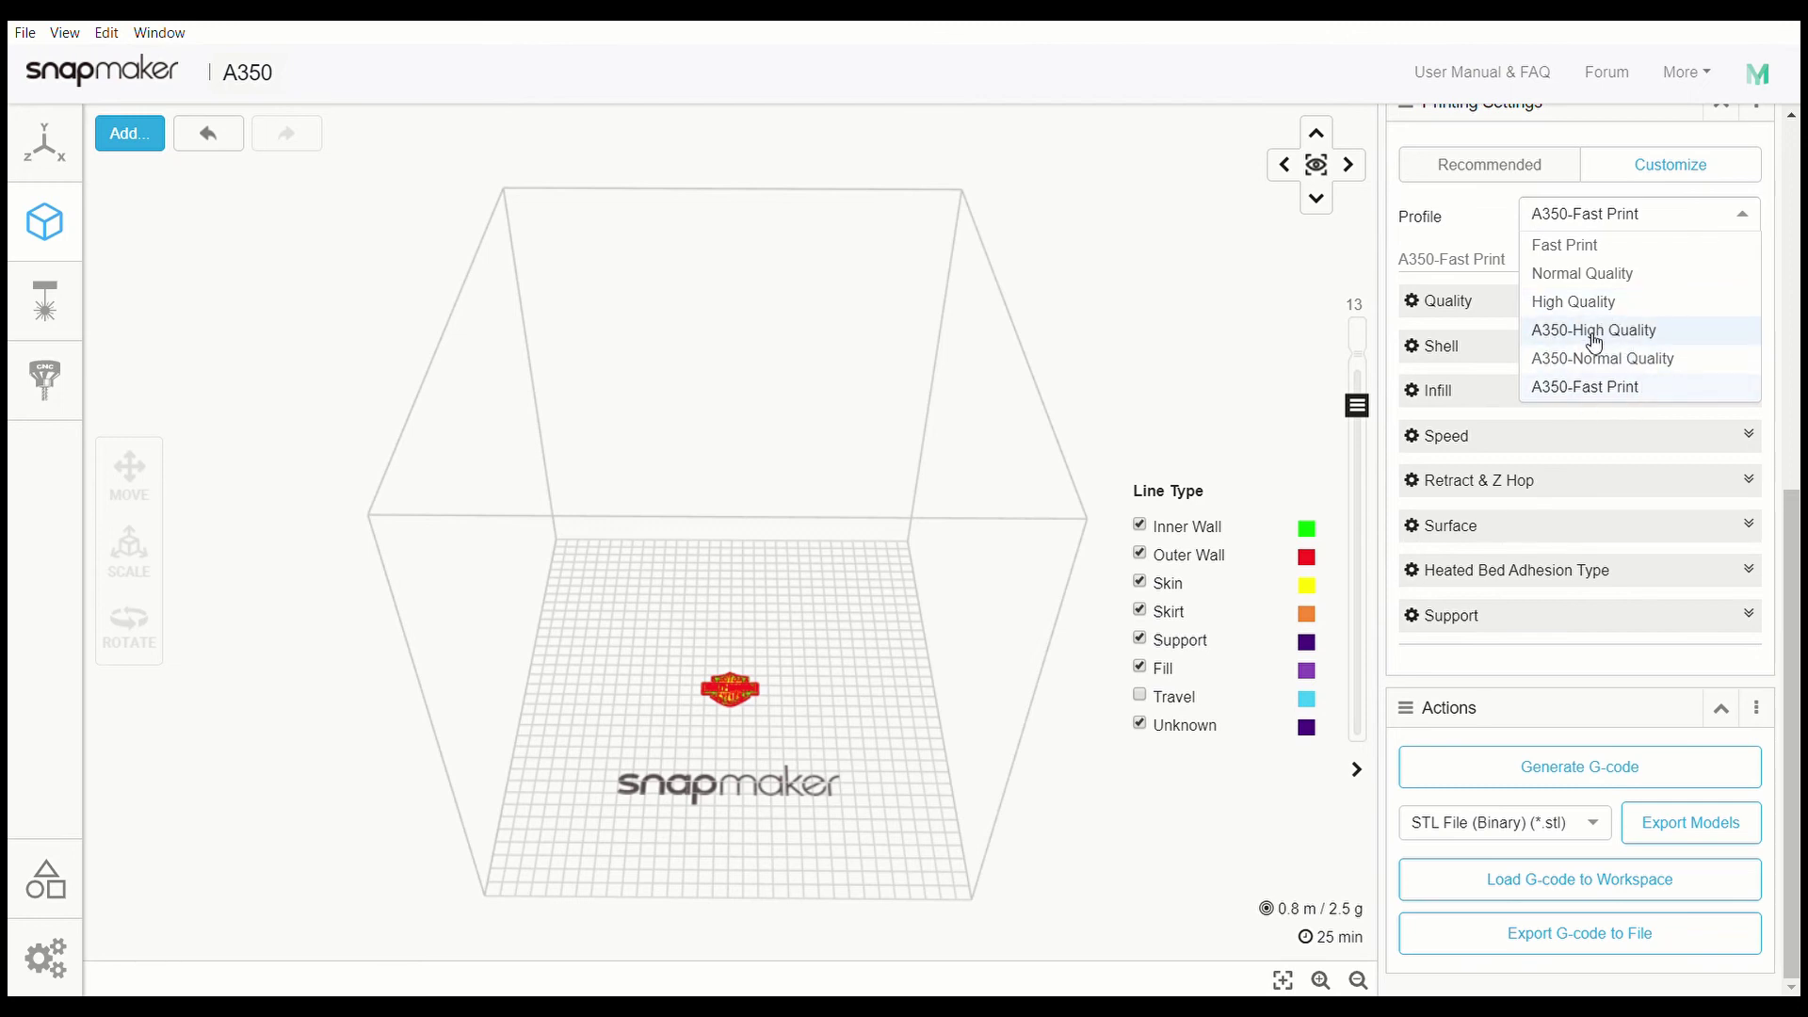
Step: Expand the Quality section to show the profile's layer height settings
left_click(1749, 220)
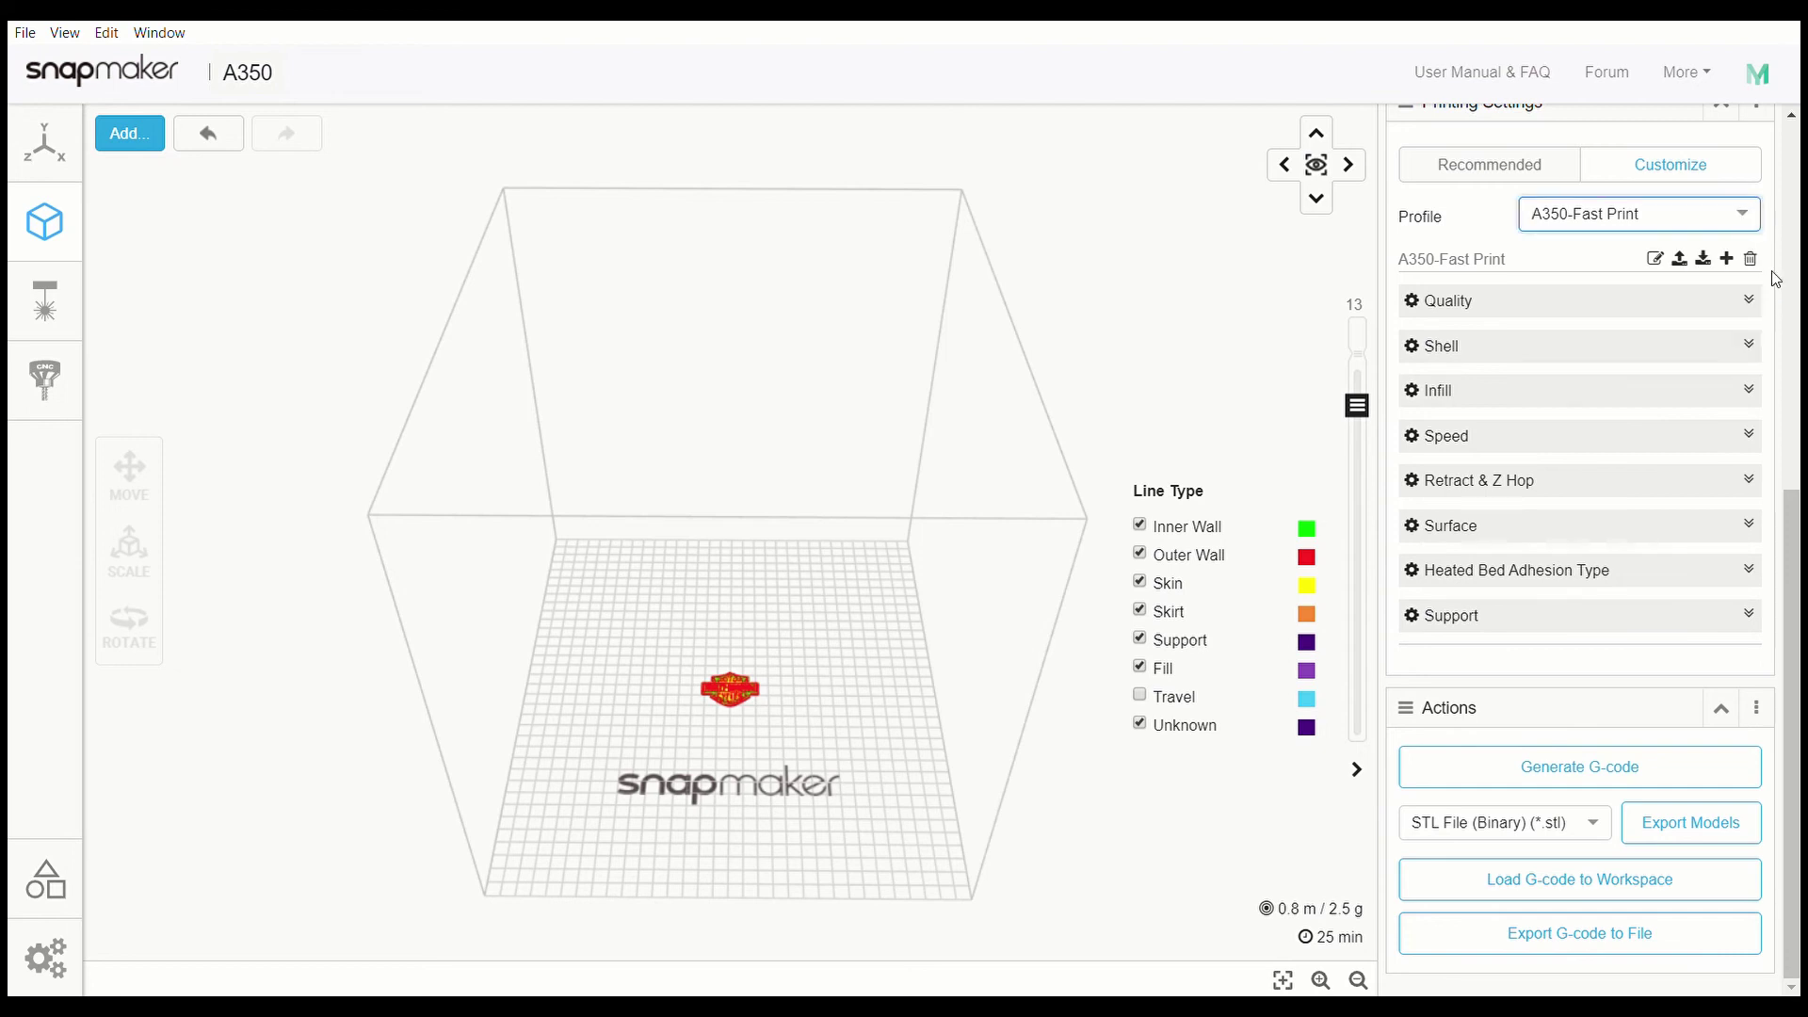
left_click(1748, 302)
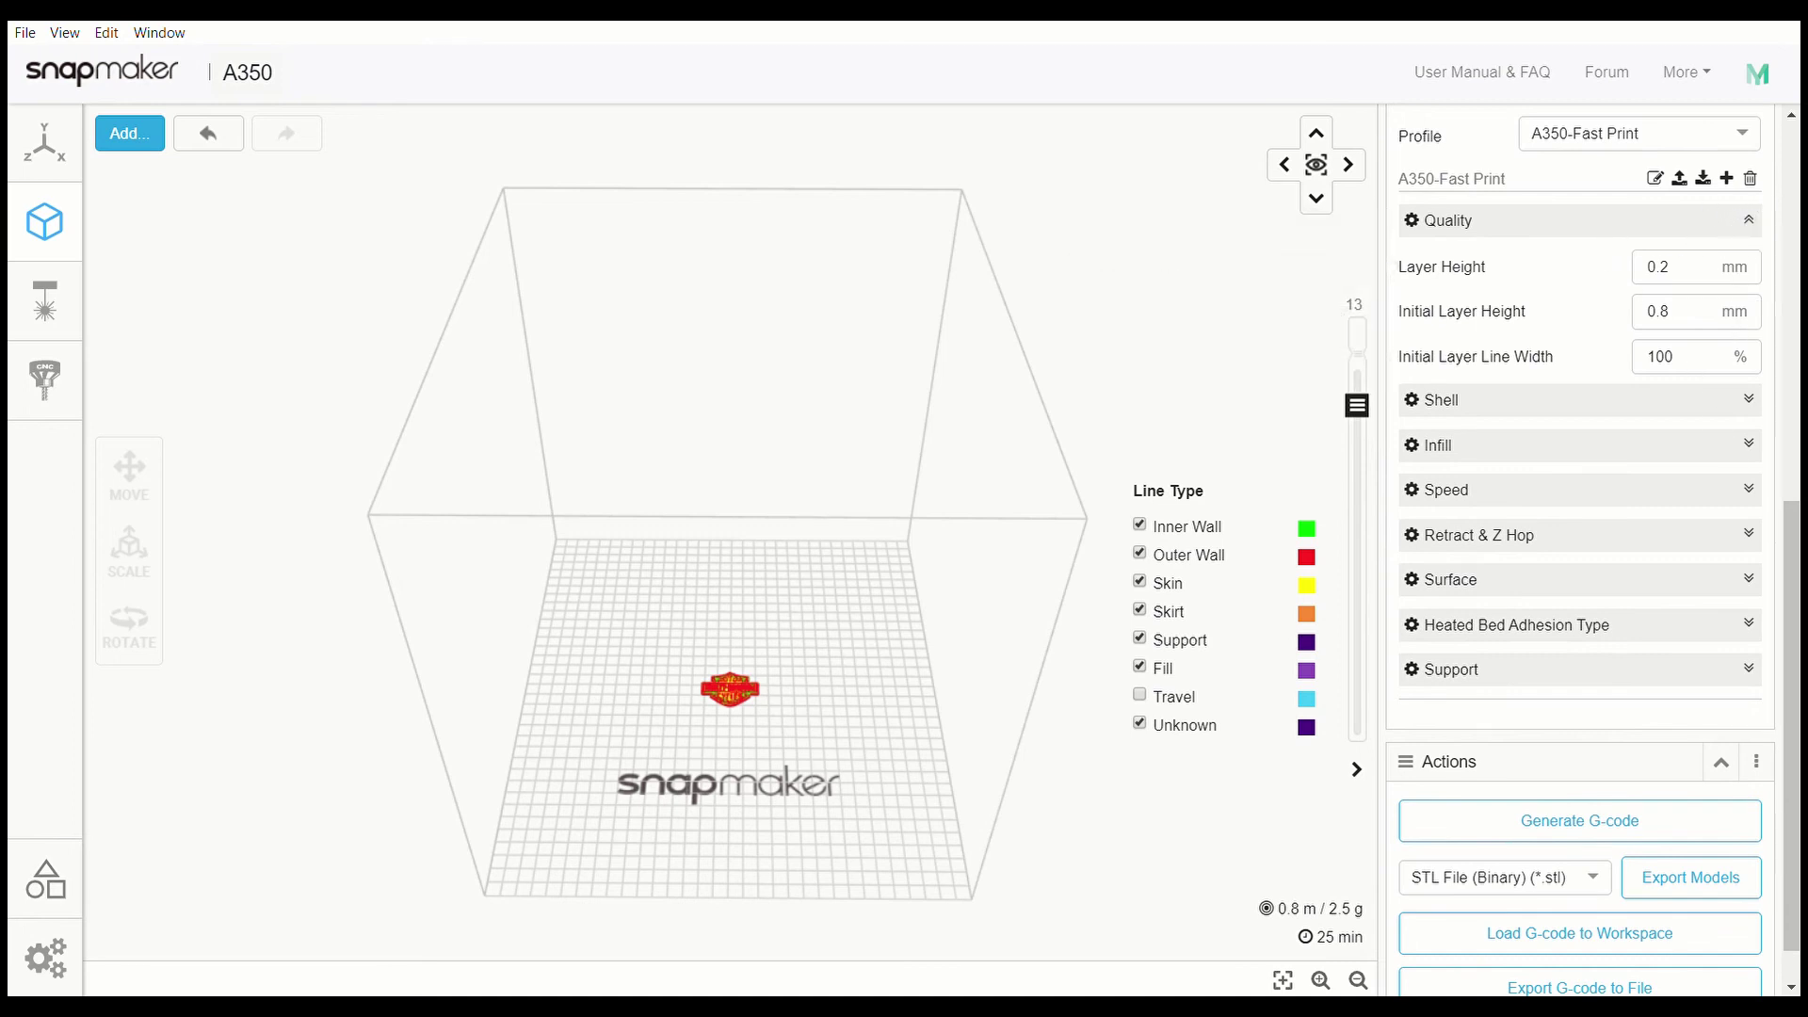
left_click_drag(1795, 554, 1793, 453)
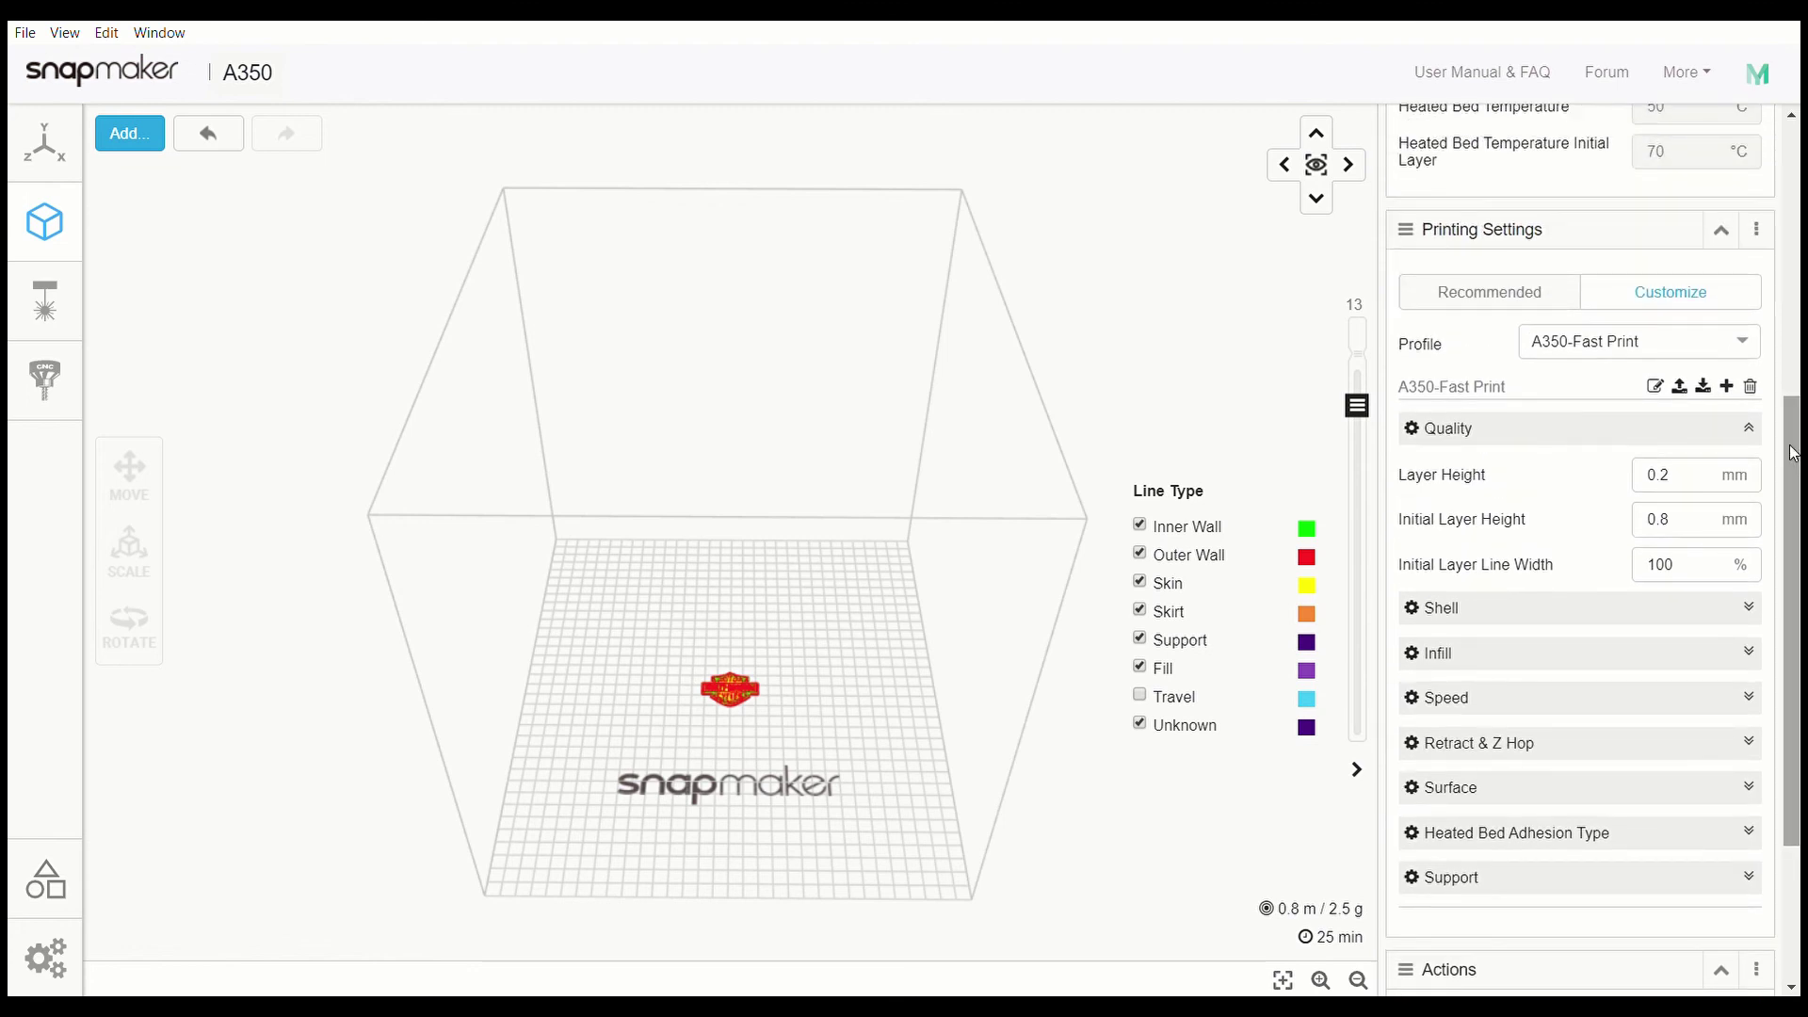
Step: Compare A350-High and A350-Normal layer heights, returning to A350-Fast Print with 0.2 mm layers
left_click(1742, 343)
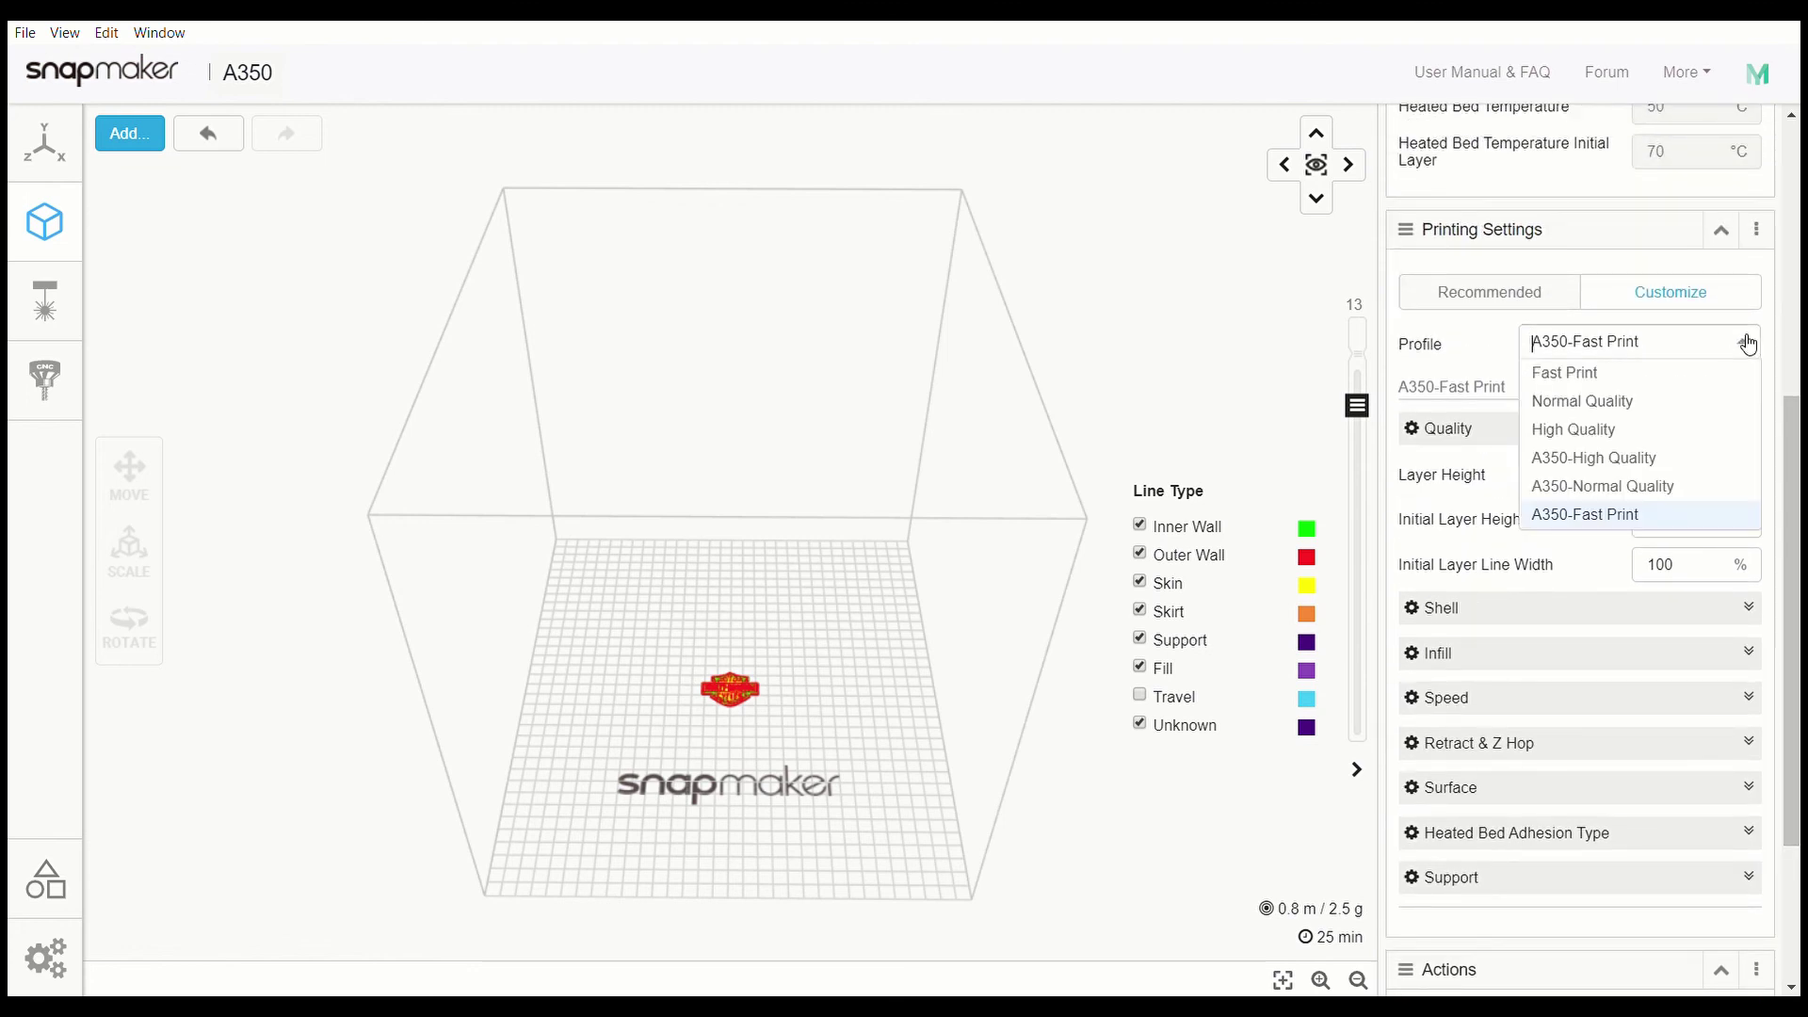
left_click(1685, 459)
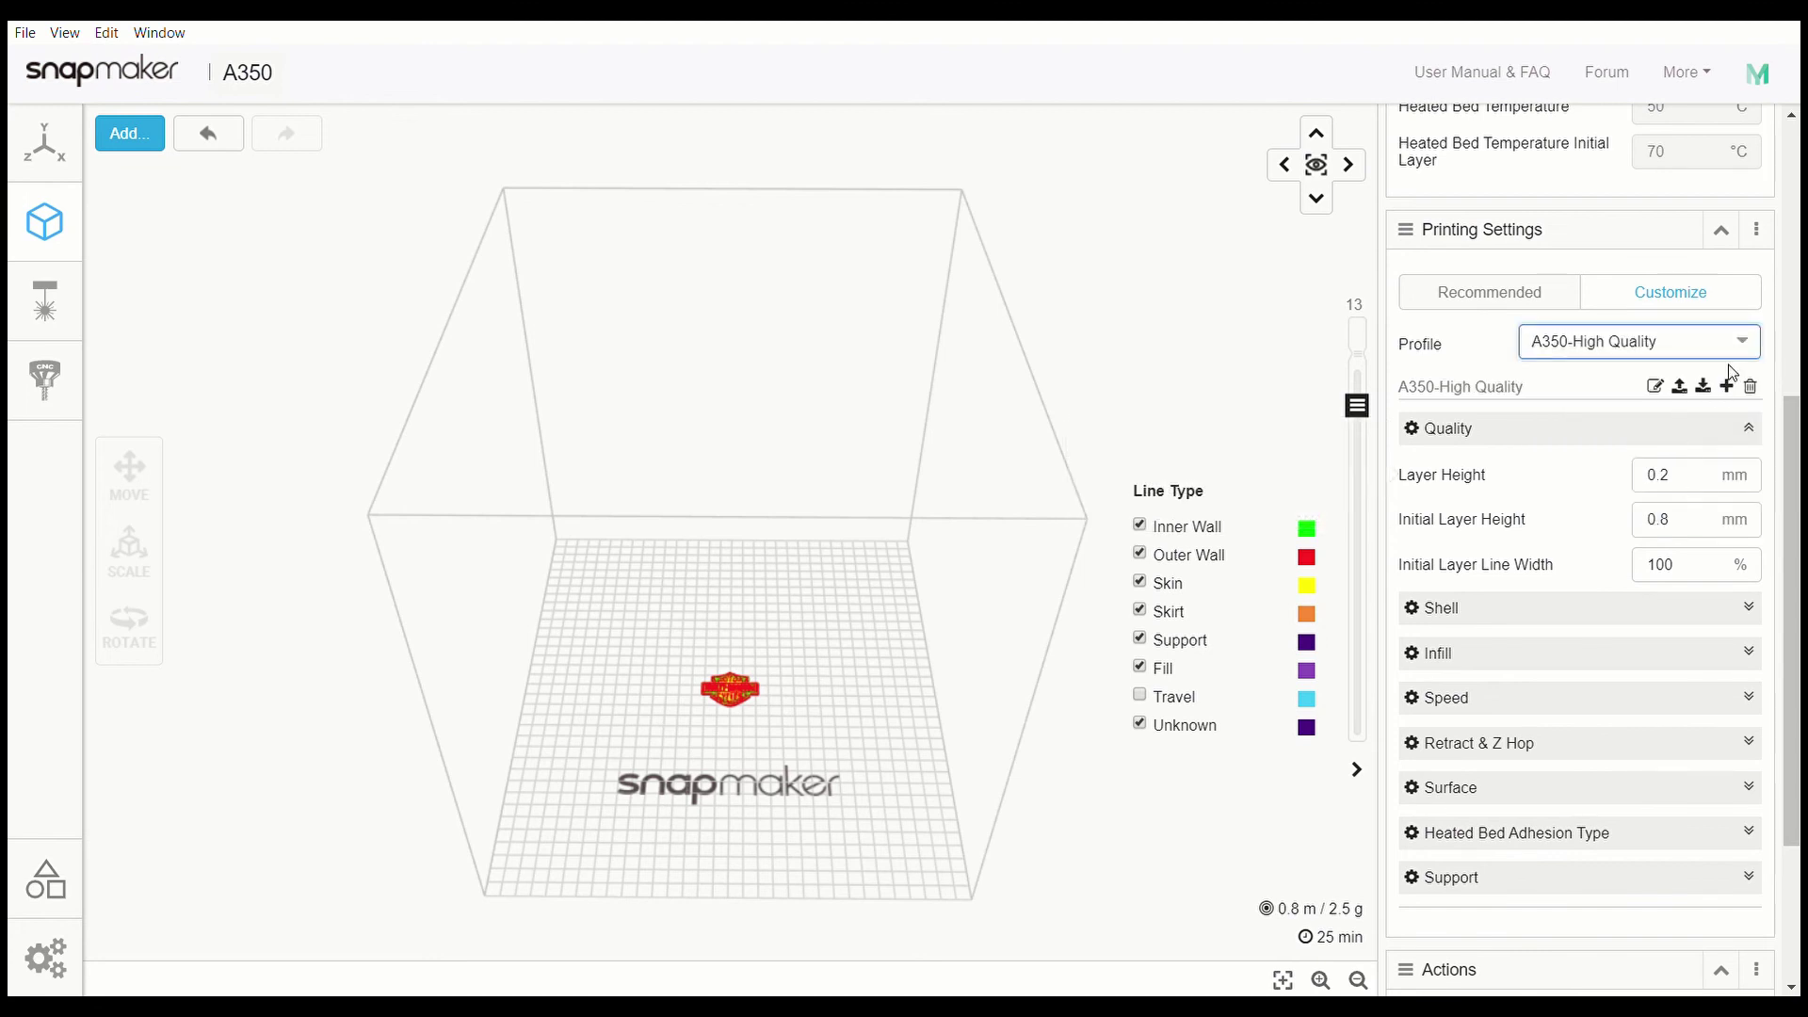
left_click(1756, 345)
left_click(1672, 494)
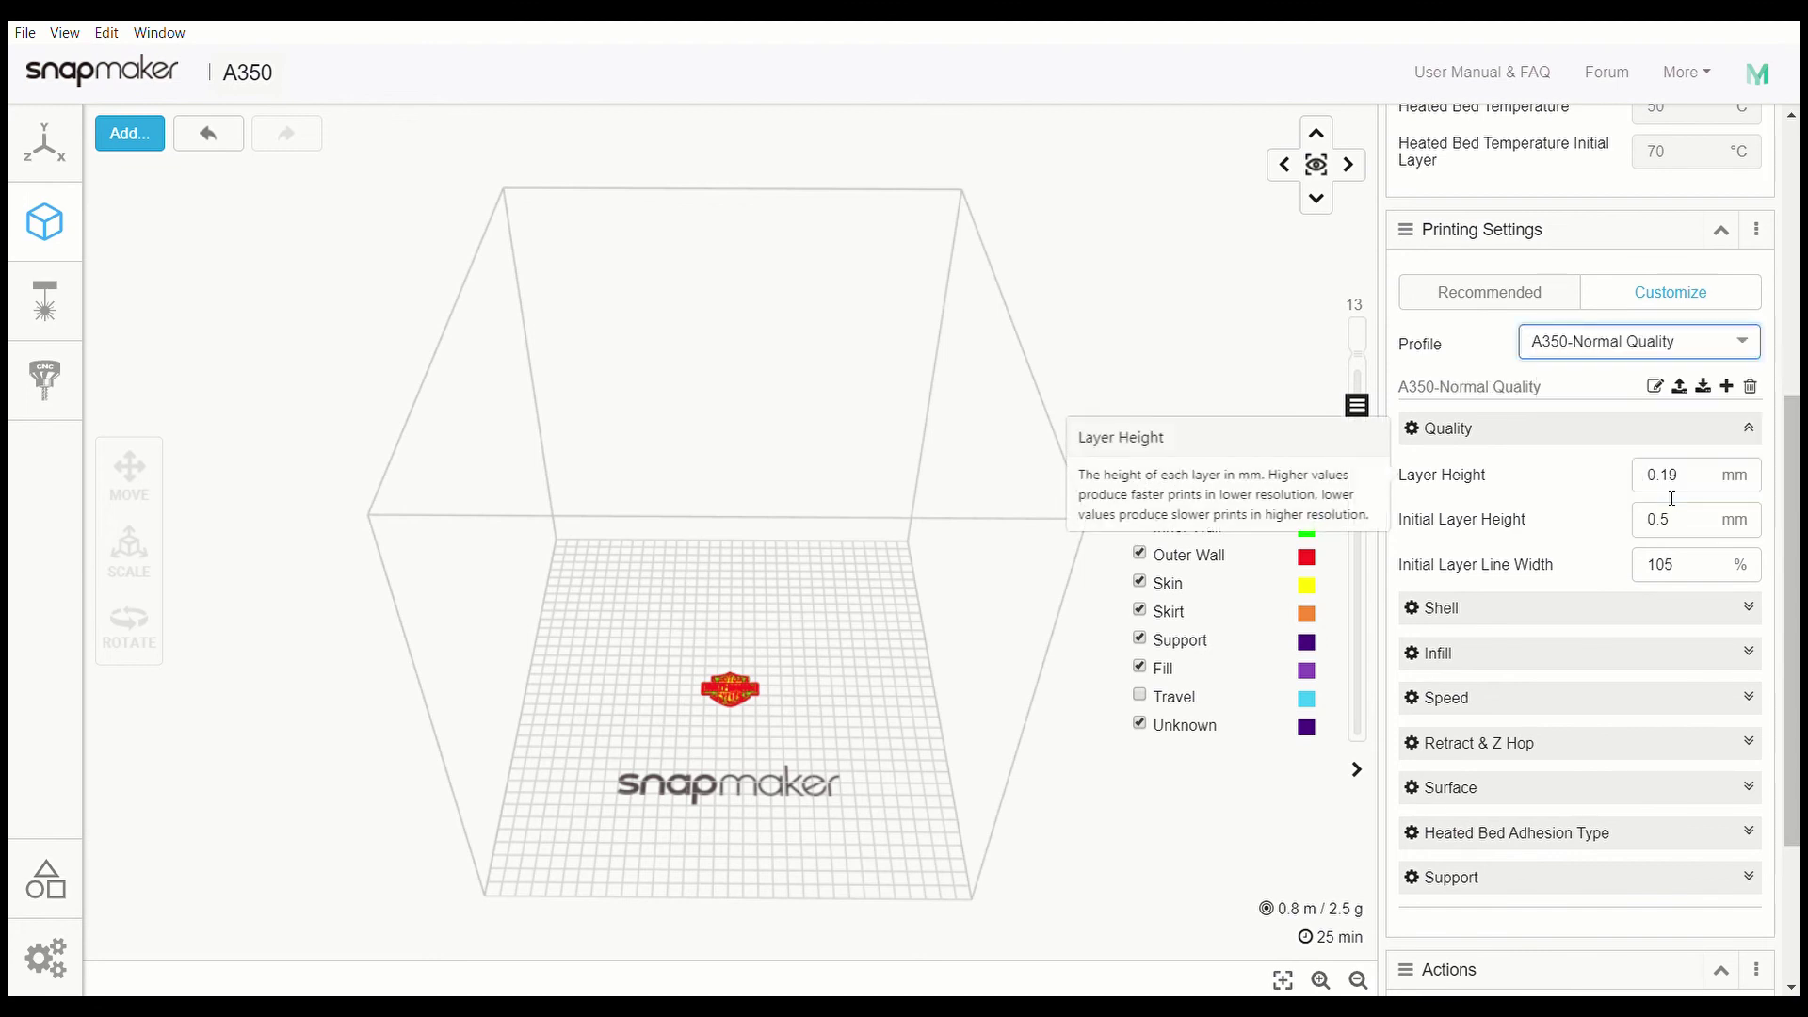
left_click(1754, 344)
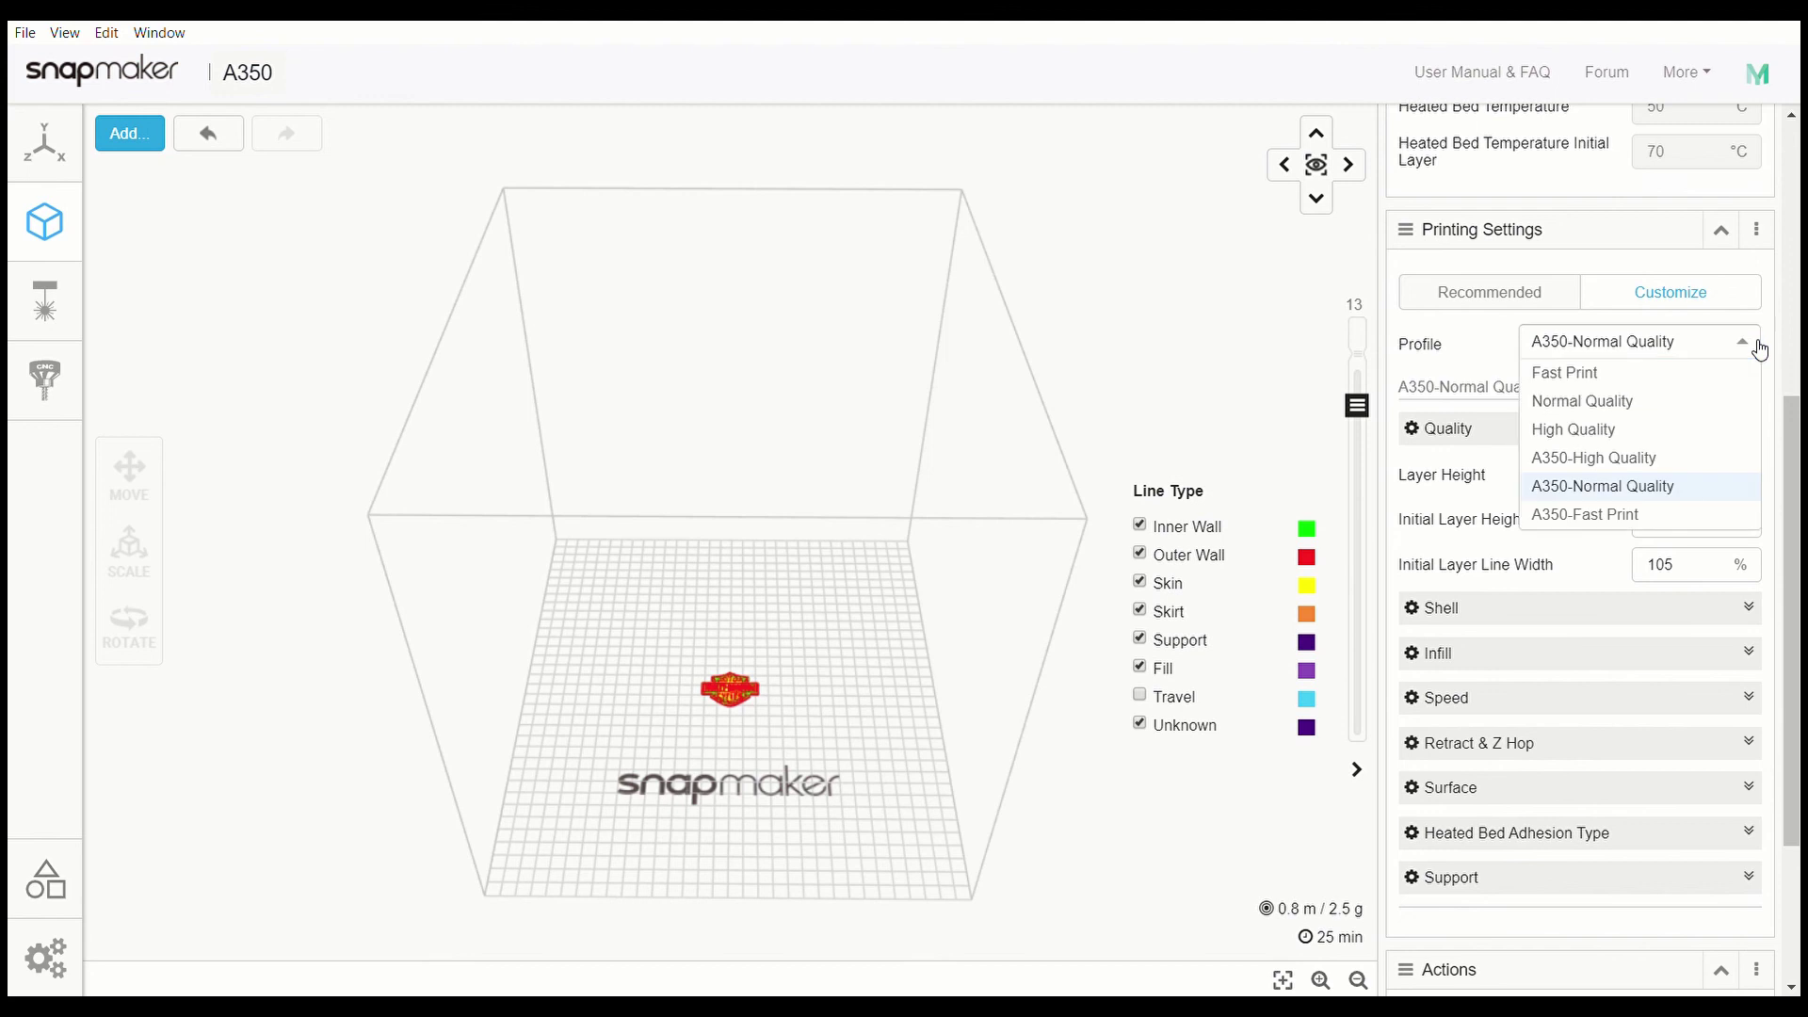
left_click(1662, 518)
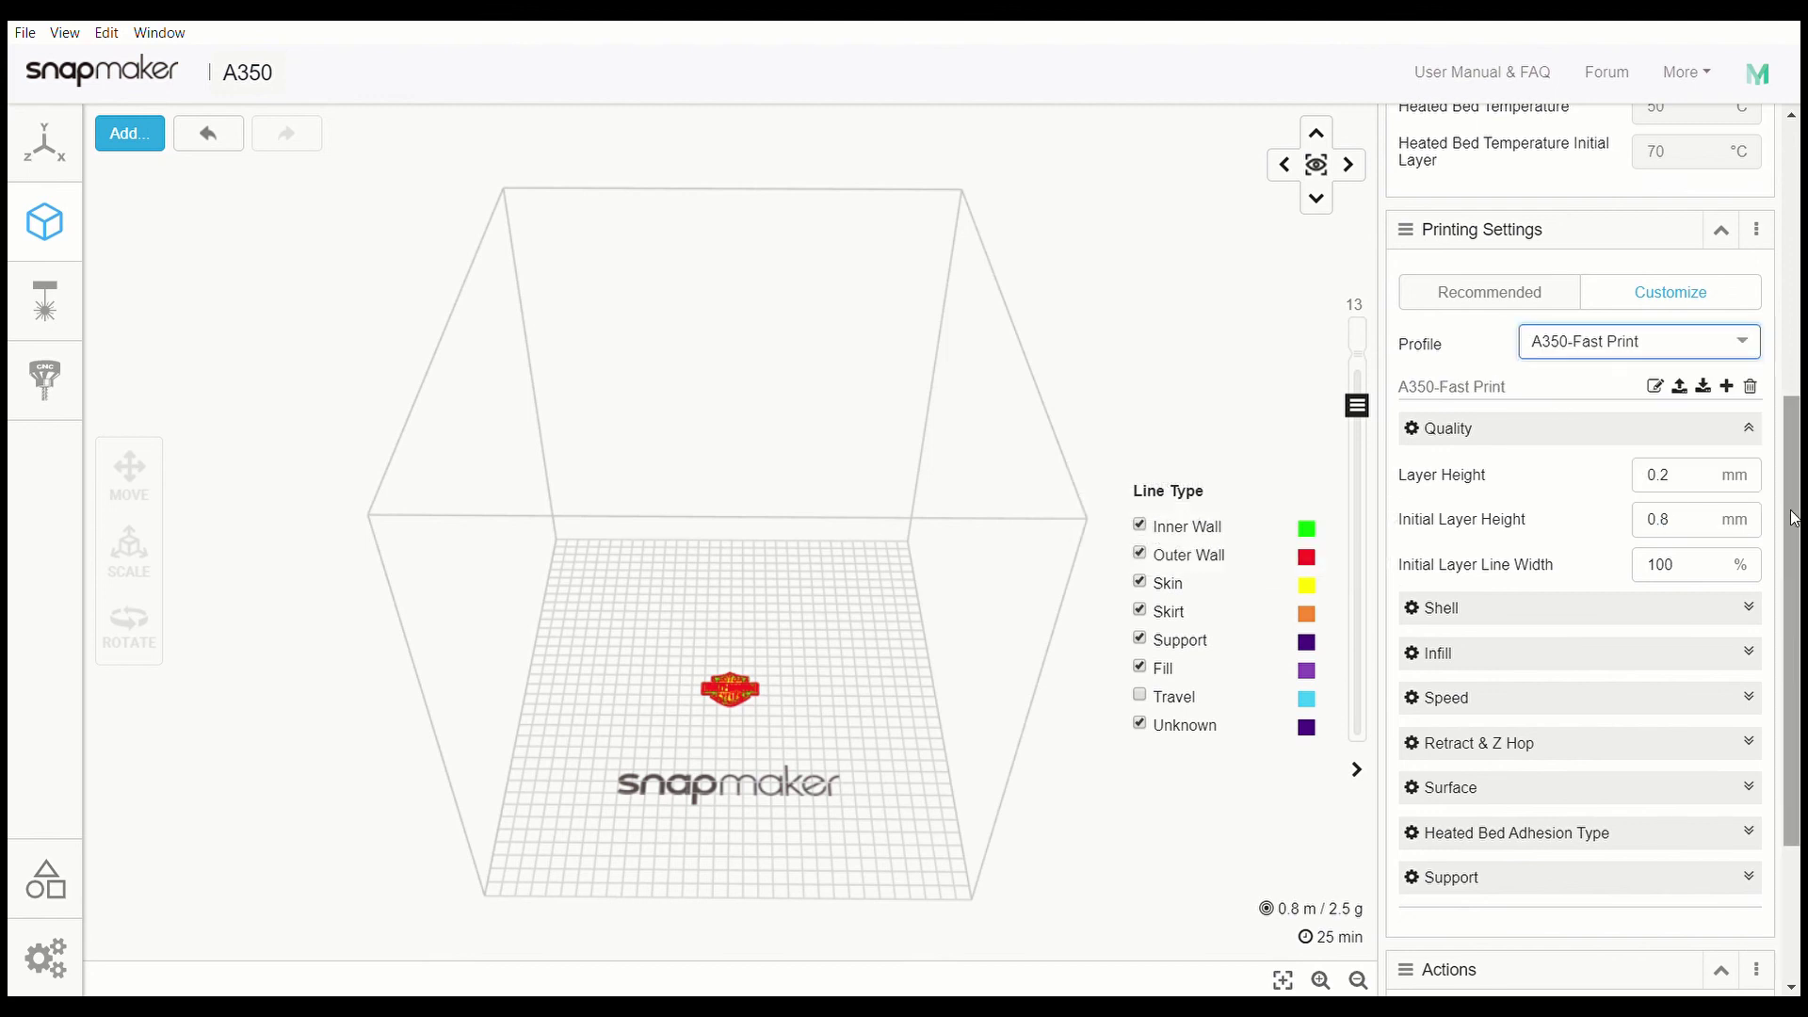
scroll(1772, 528, "down", 2)
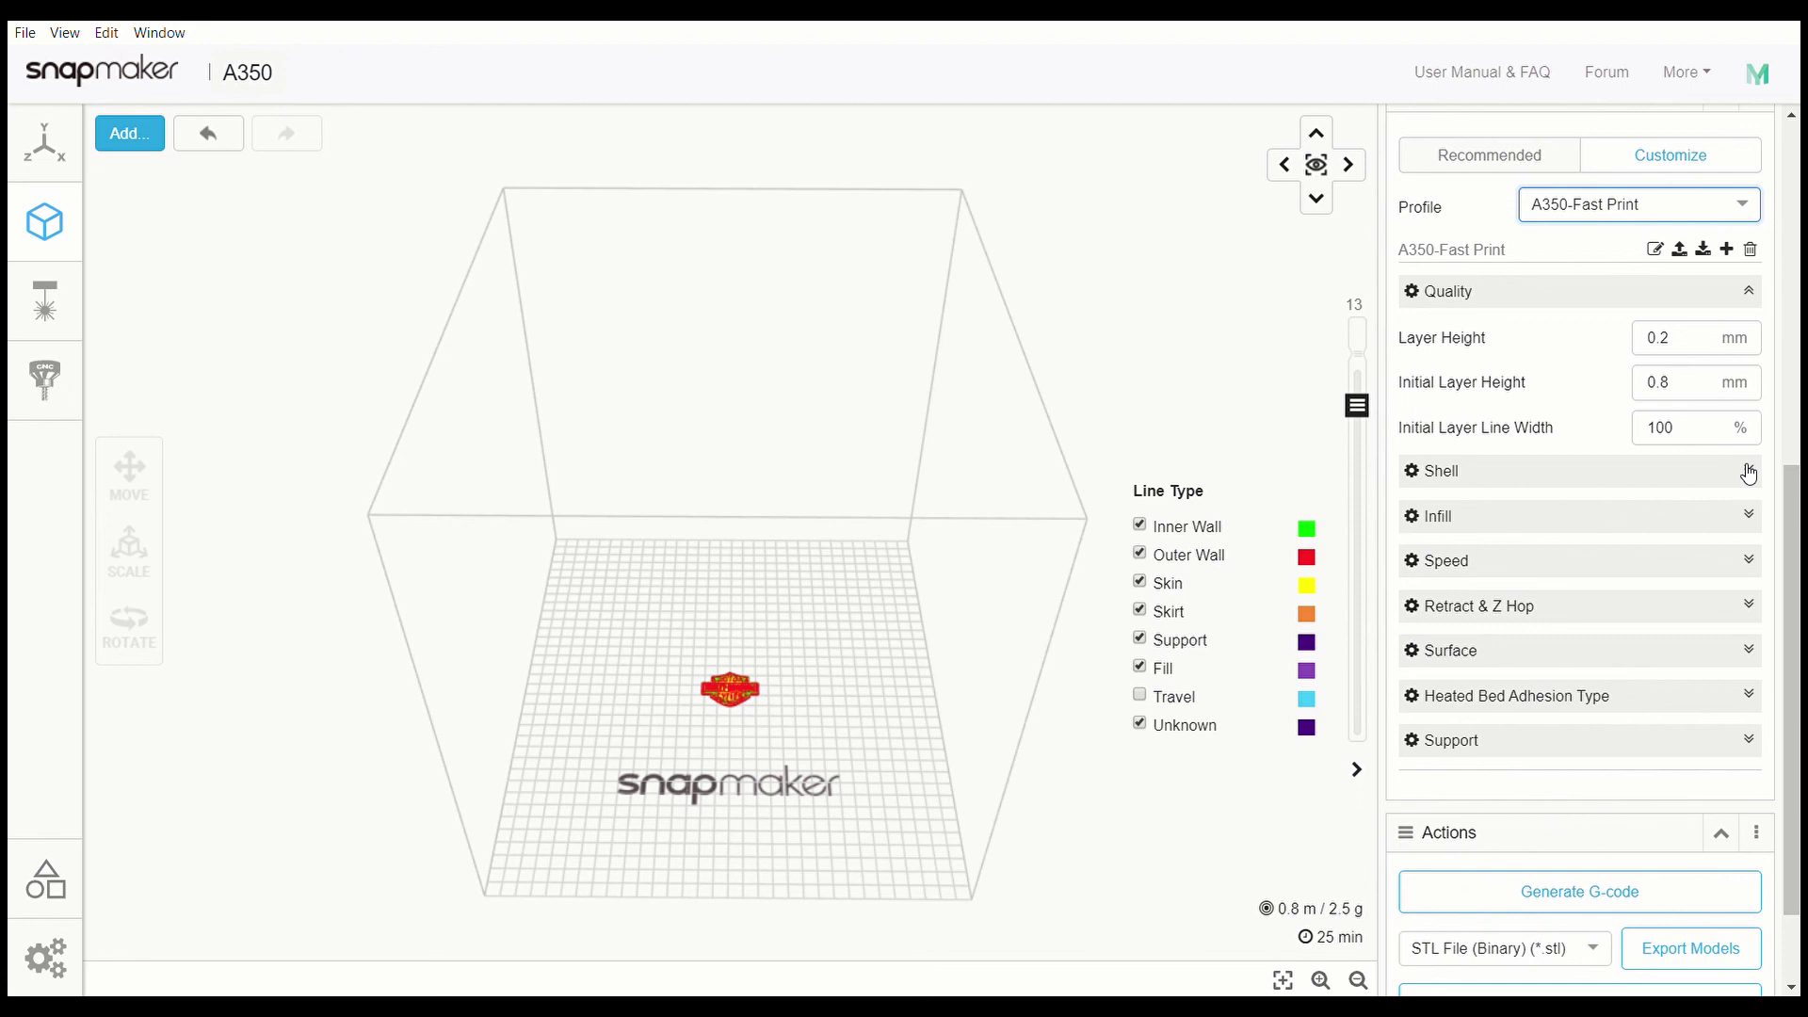
Step: Expand the Infill settings to show A350-Fast Print's 36% infill density
left_click(1749, 472)
left_click(1749, 472)
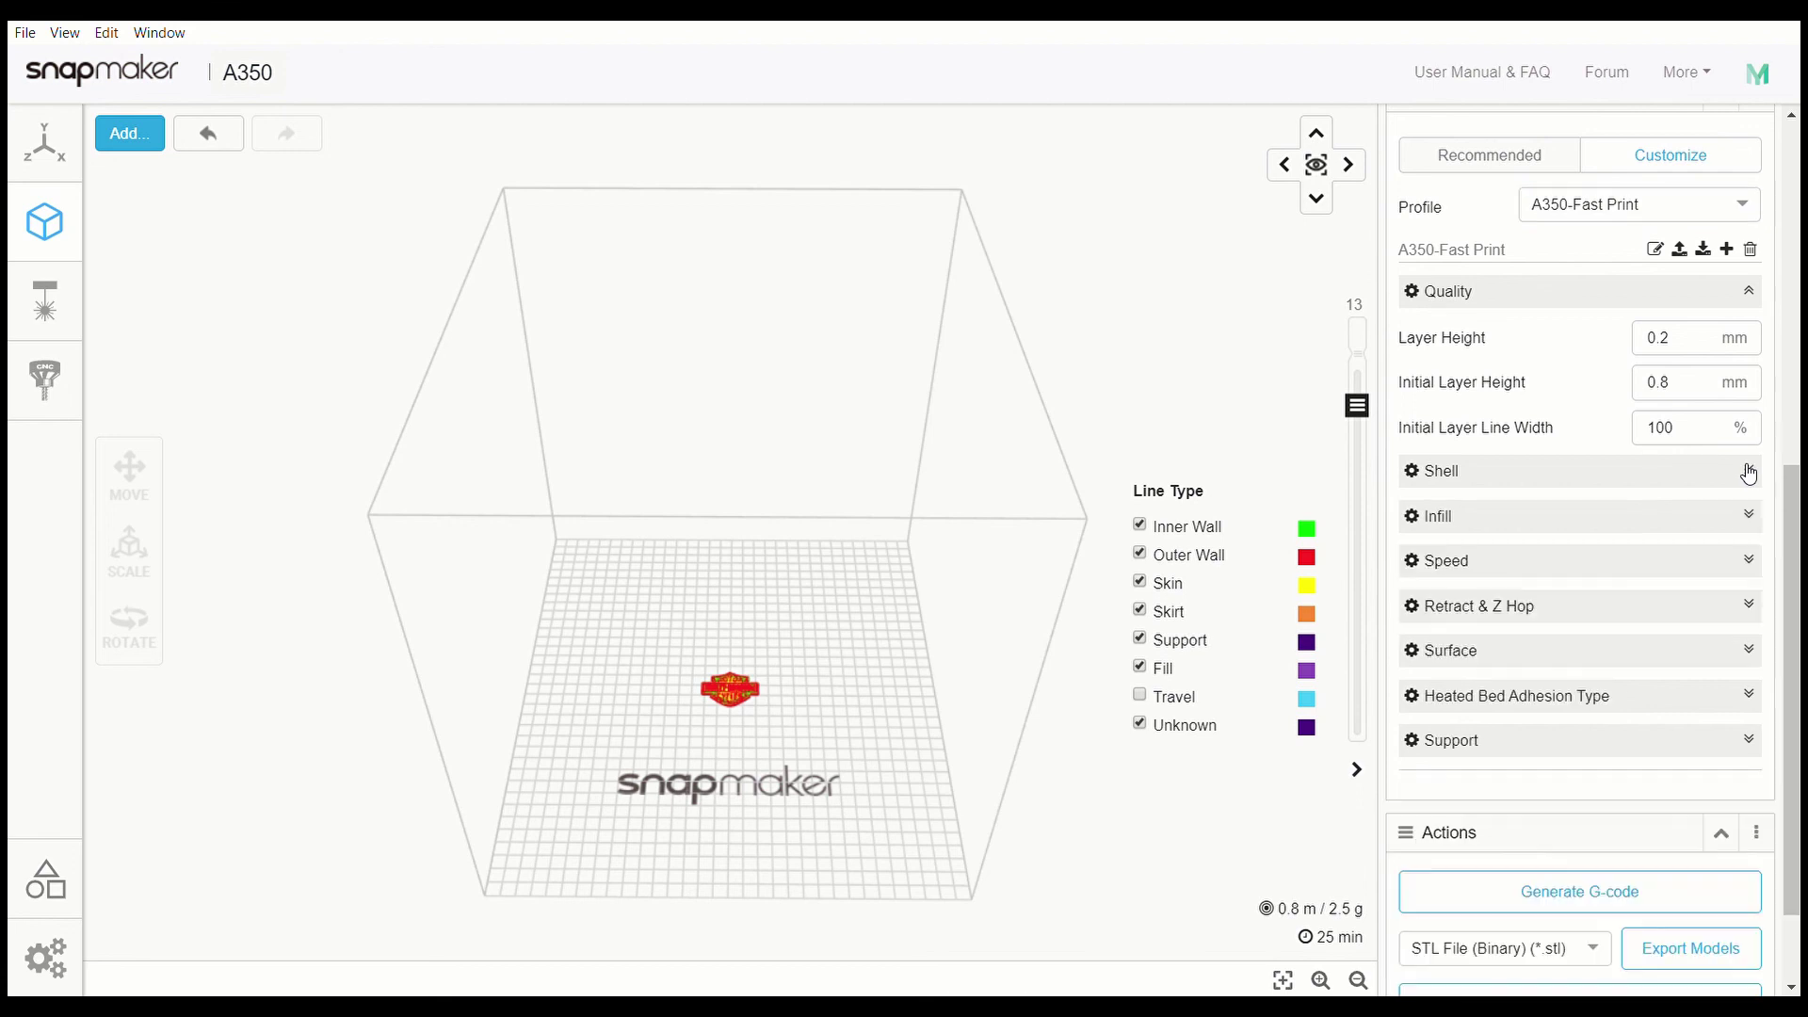
left_click(1750, 518)
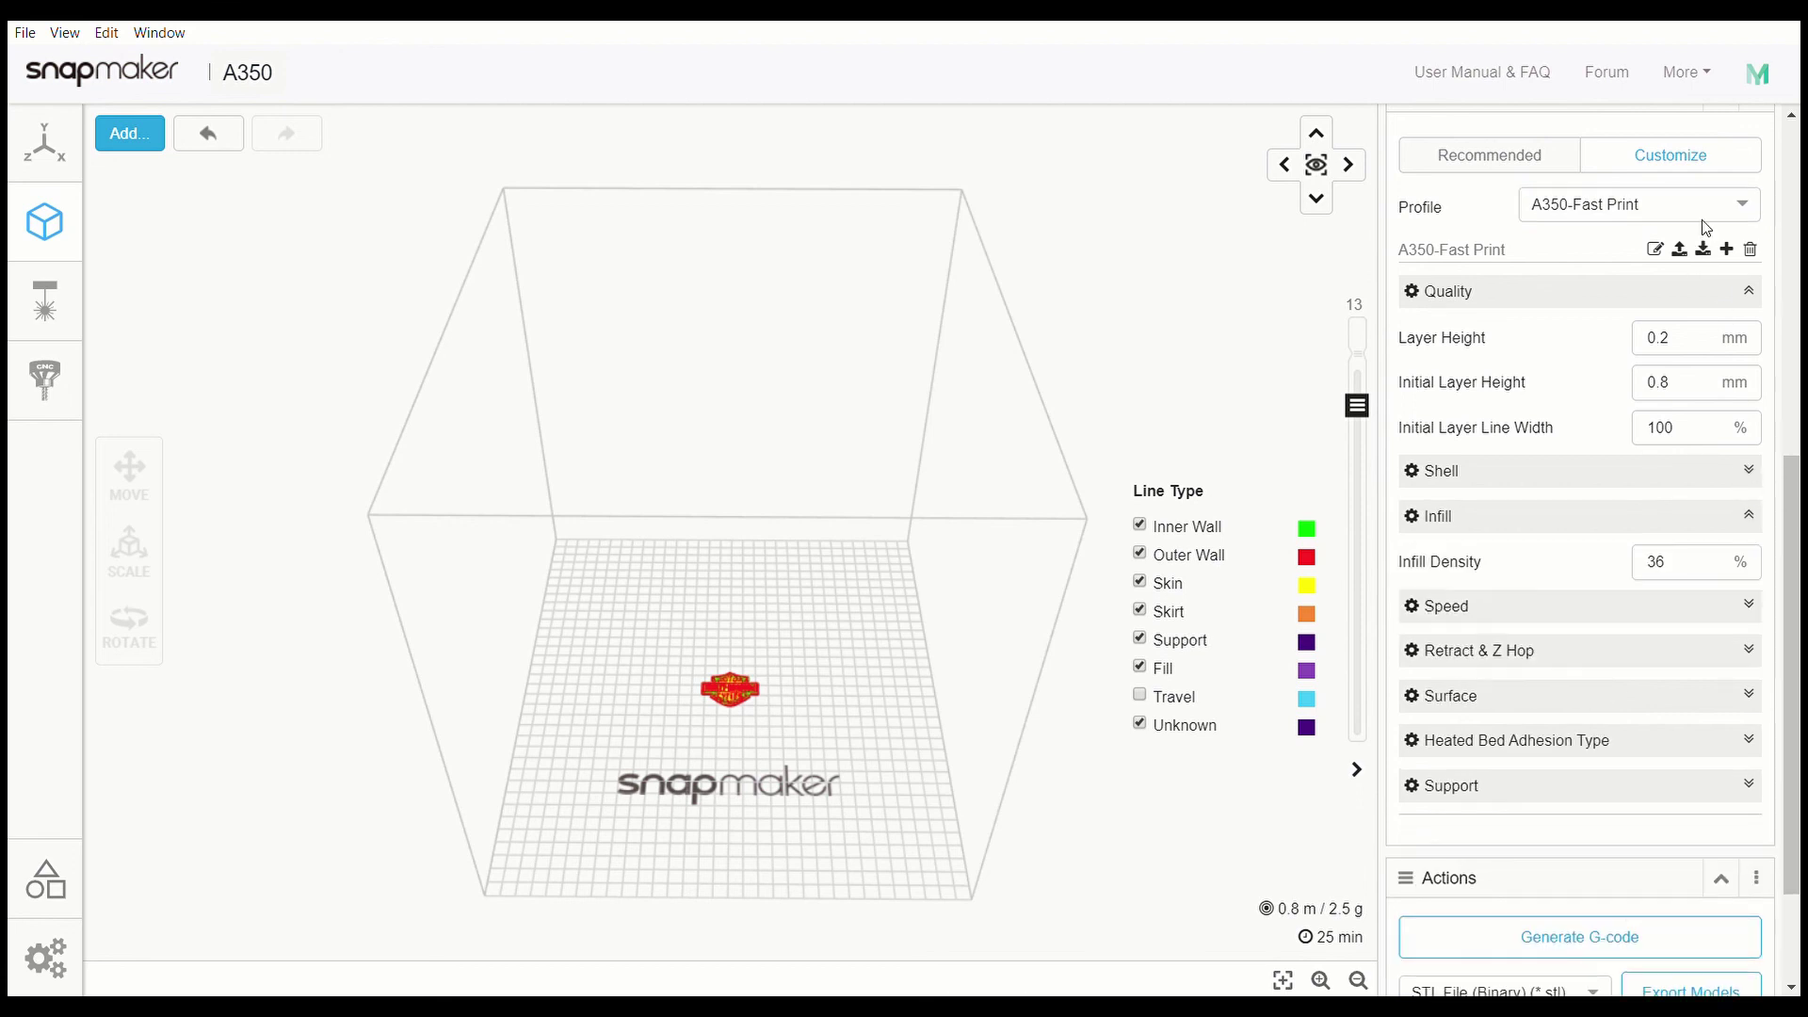
Step: Compare A350-Normal Quality's 20% infill density, then reselect A350-Fast Print
left_click(1732, 204)
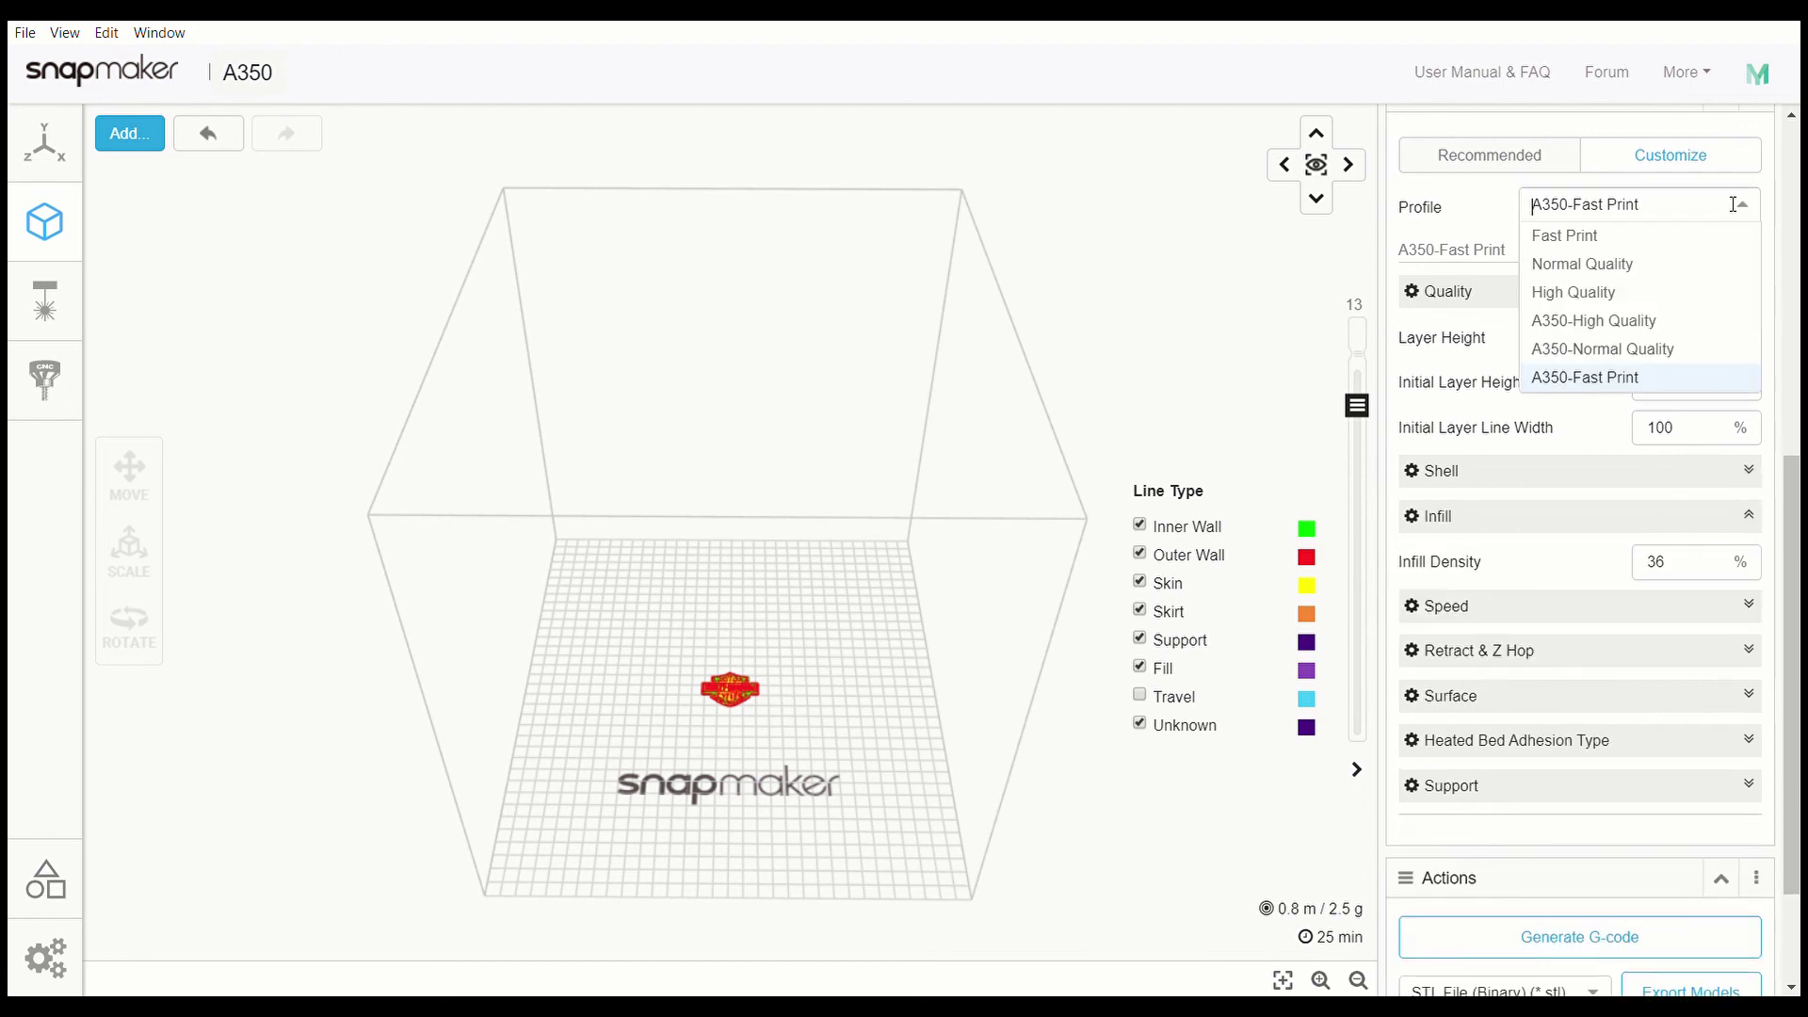
left_click(1686, 351)
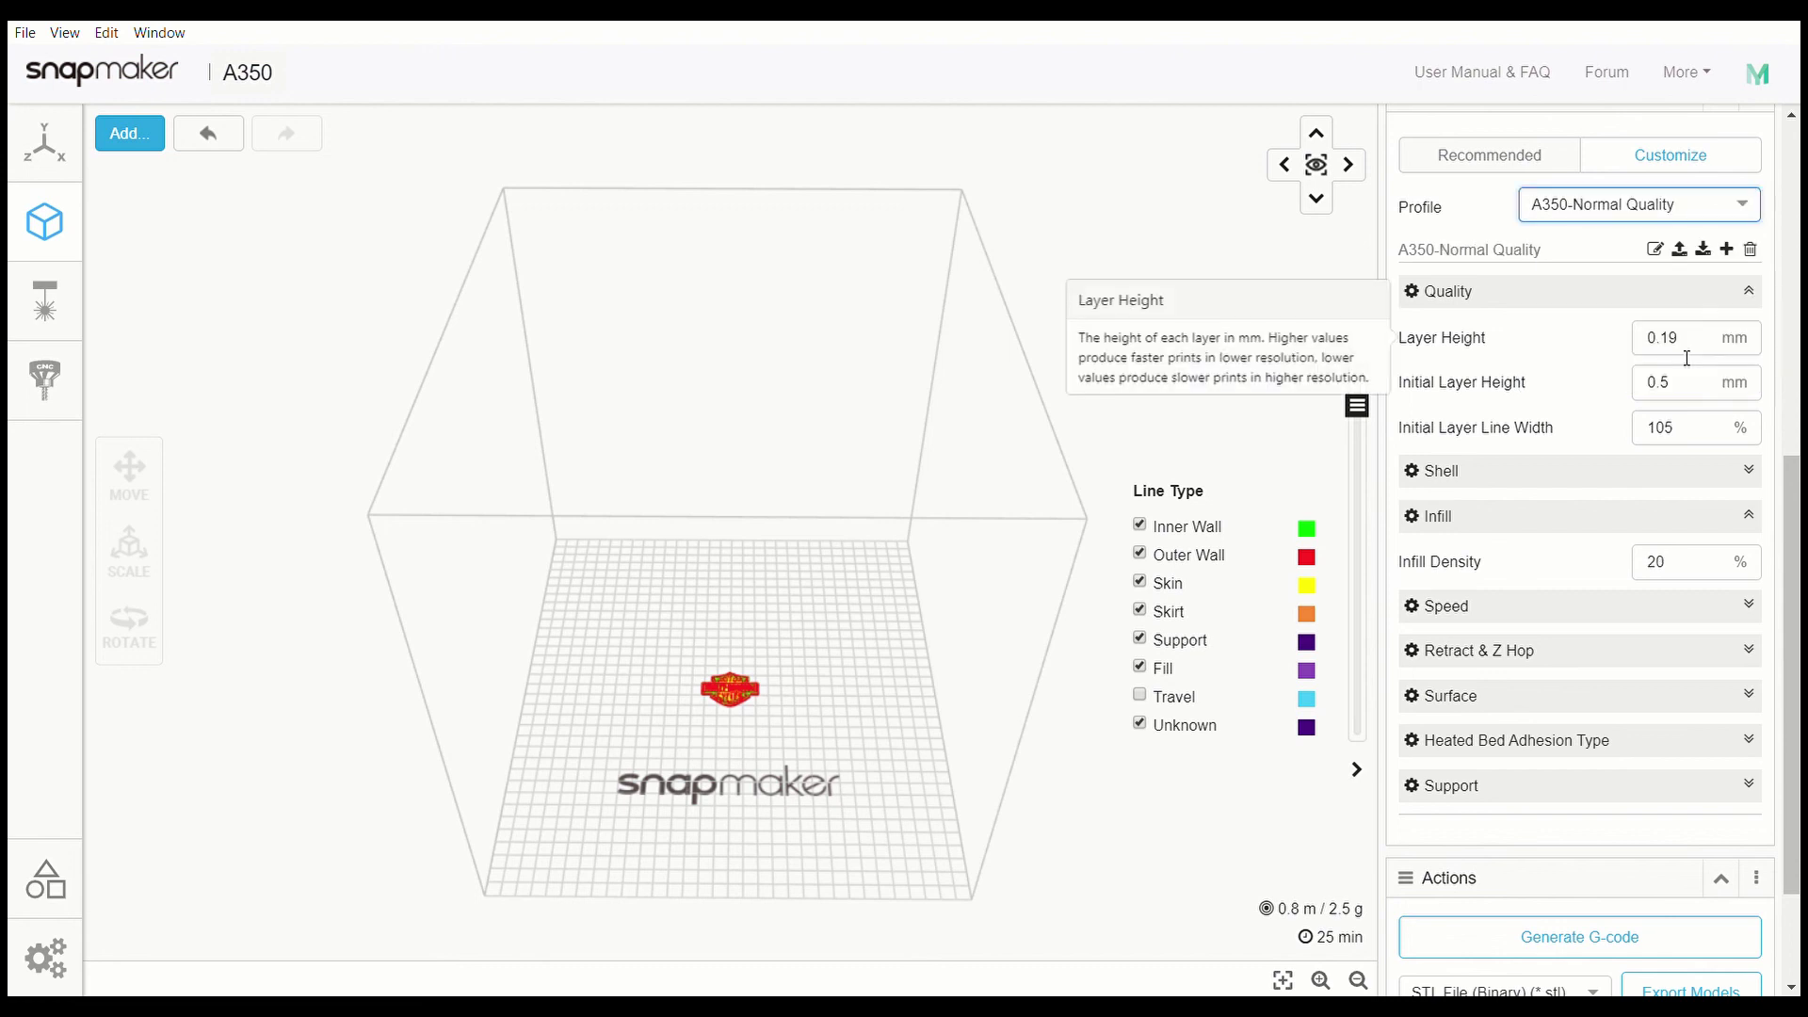
left_click(1706, 216)
left_click(1624, 377)
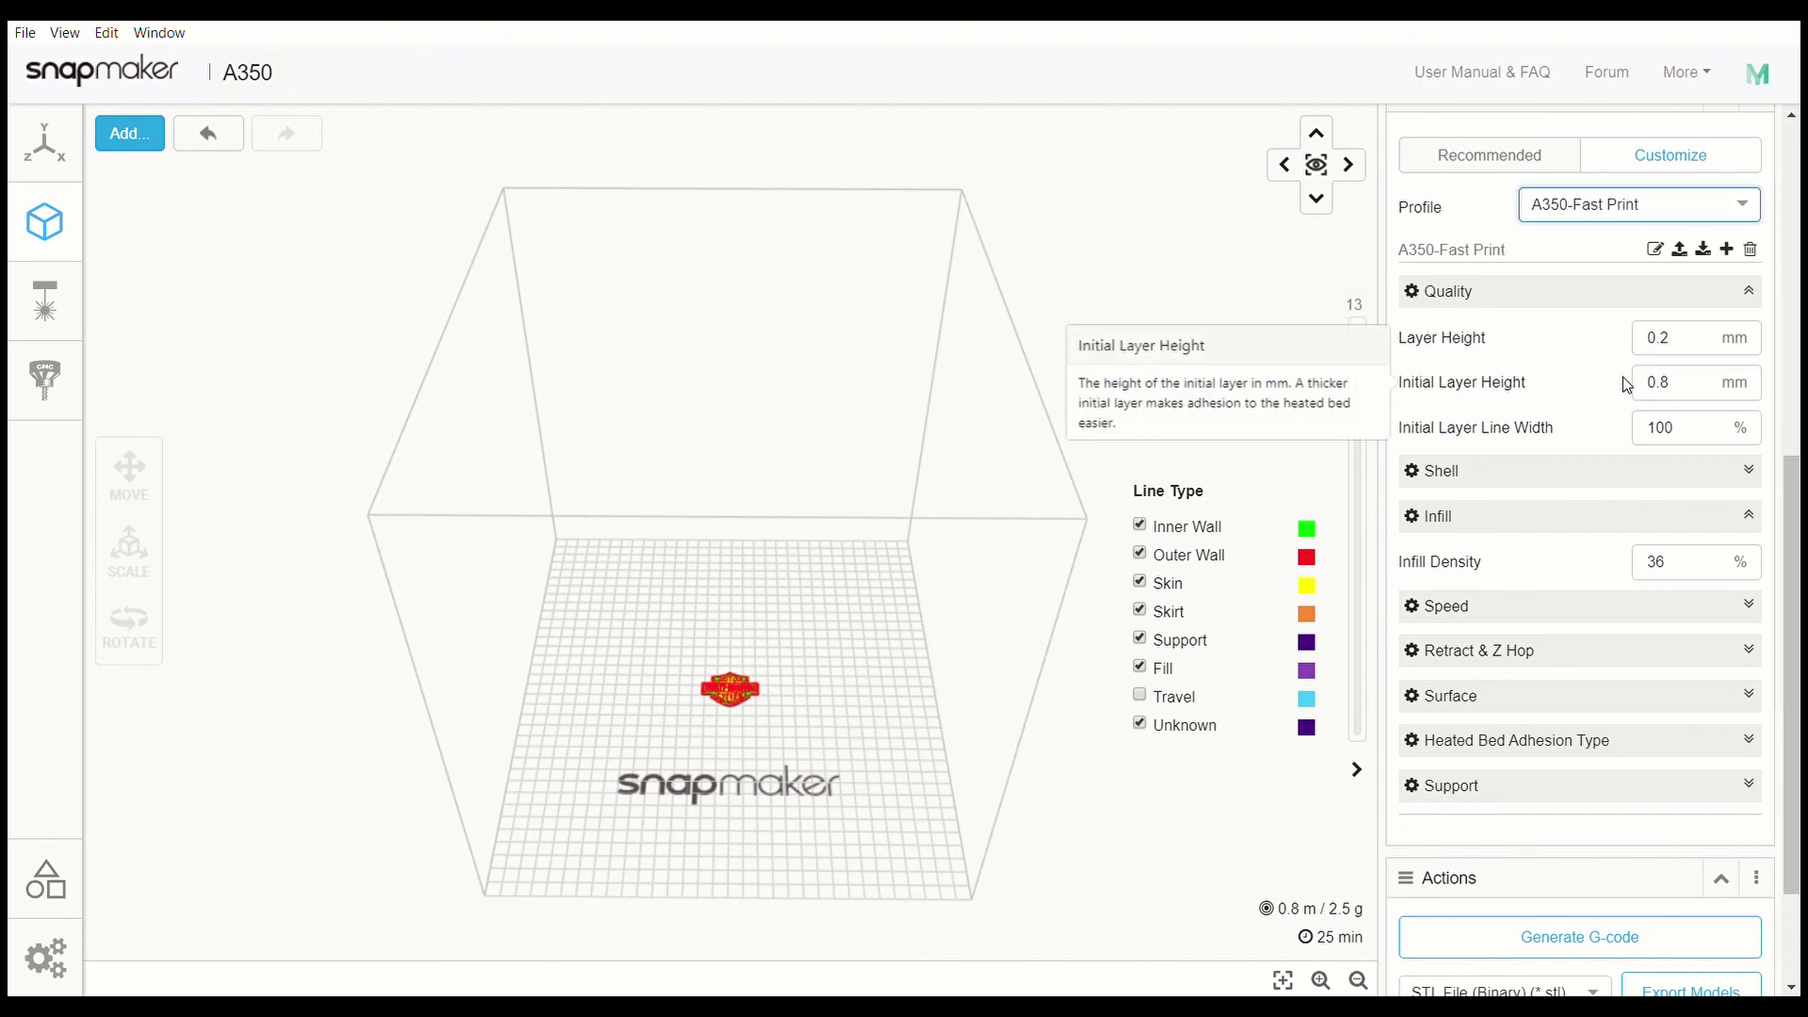